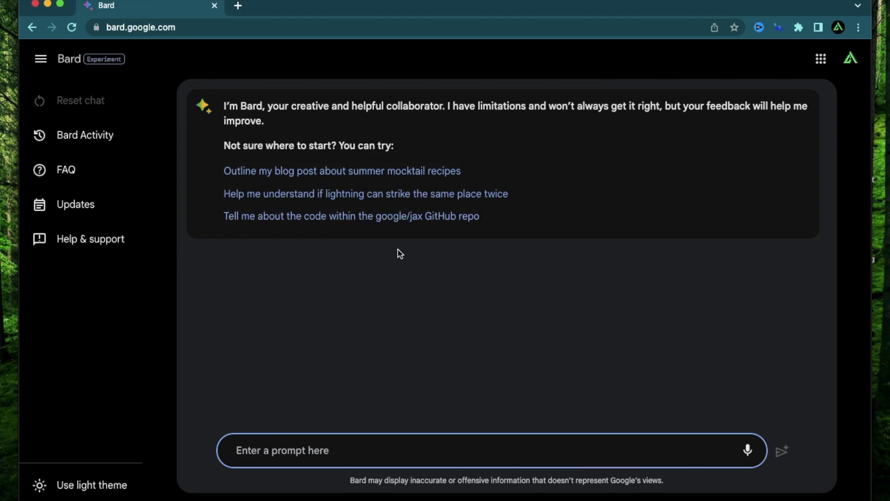
Zoom the page in and highlight the niche definition and the sentence on businesses targeting niches
key(super+equal)
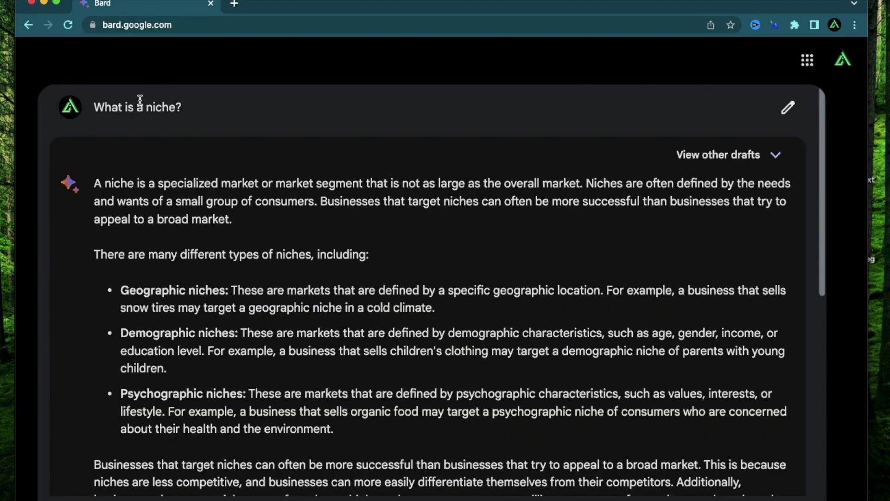
drag(137, 108, 176, 107)
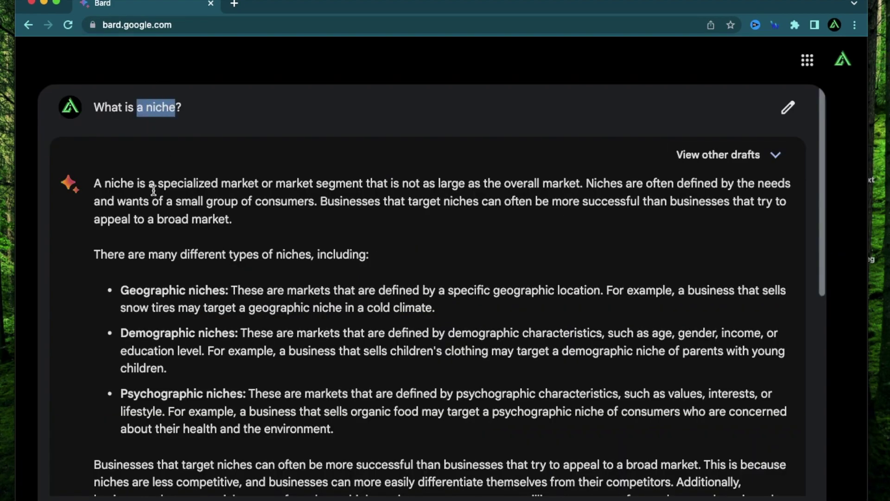
drag(148, 183, 365, 184)
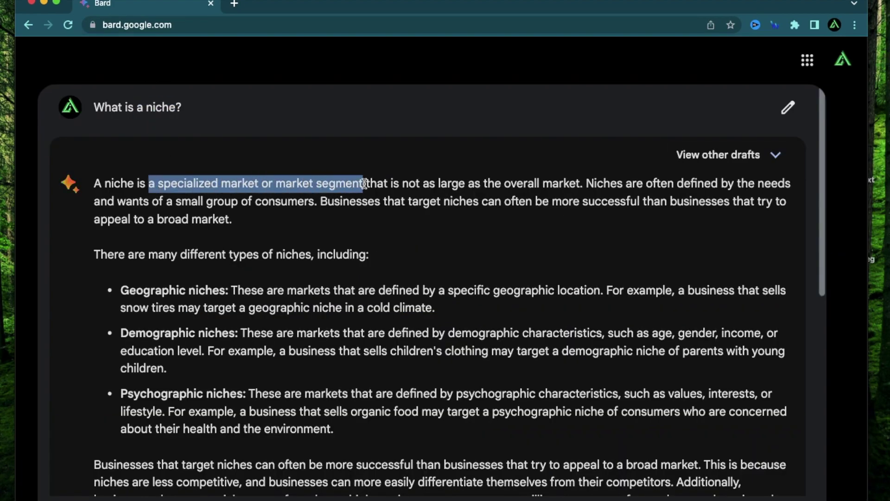
drag(675, 184, 315, 204)
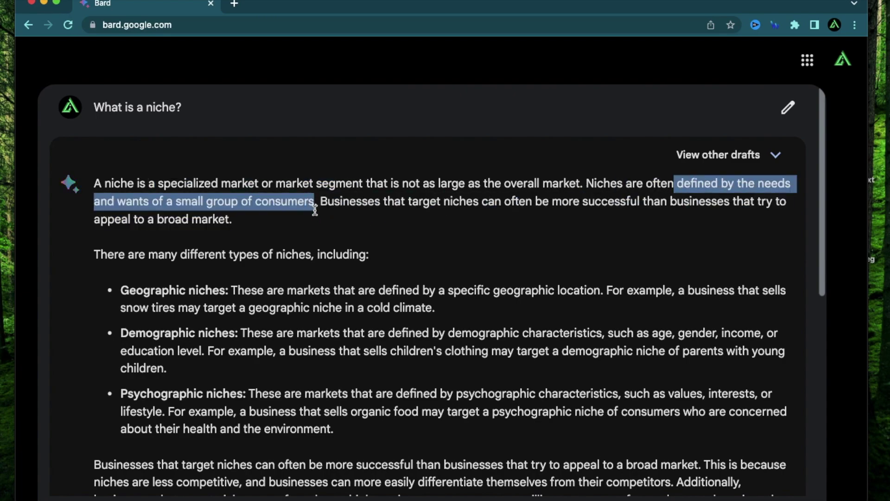
click(412, 228)
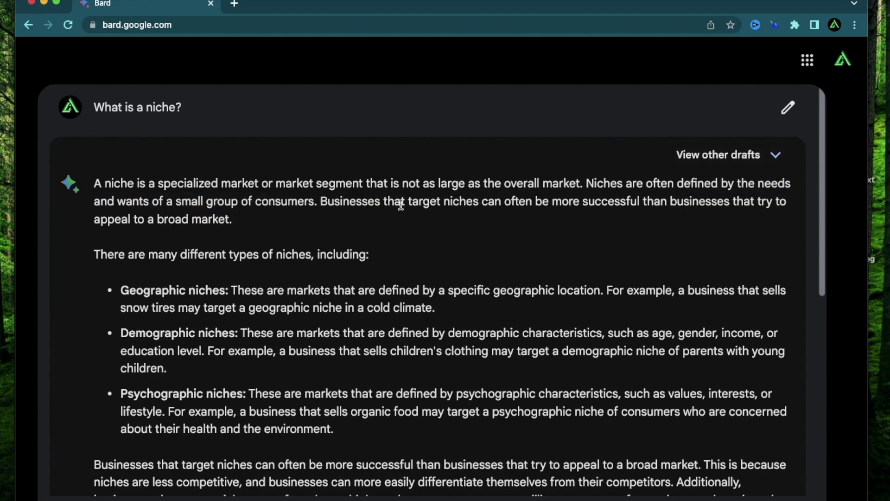
double_click(444, 201)
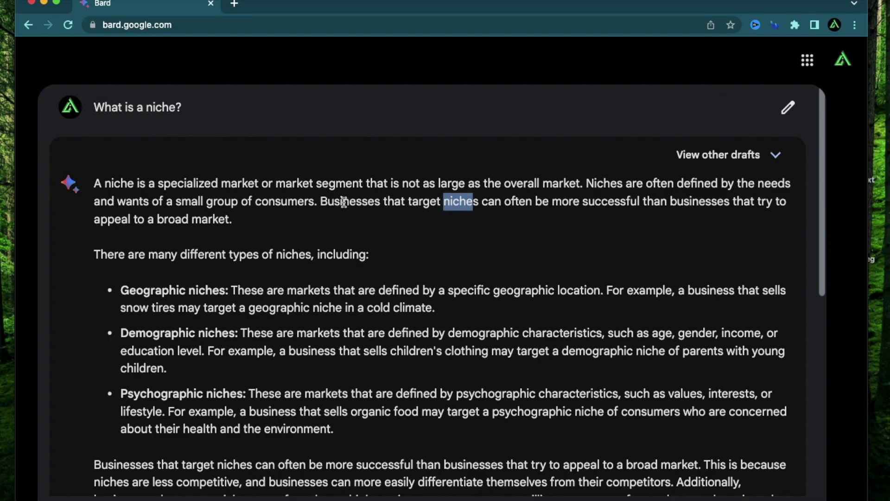
click(318, 201)
drag(318, 202, 666, 223)
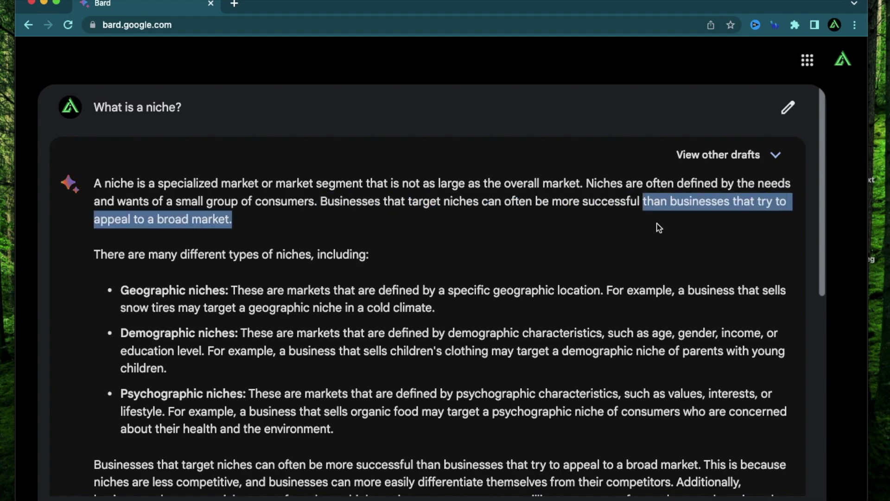
click(660, 227)
Highlight the Geographic, Demographic and Psychographic niches labels in the answer
scroll(464, 195, down, 3)
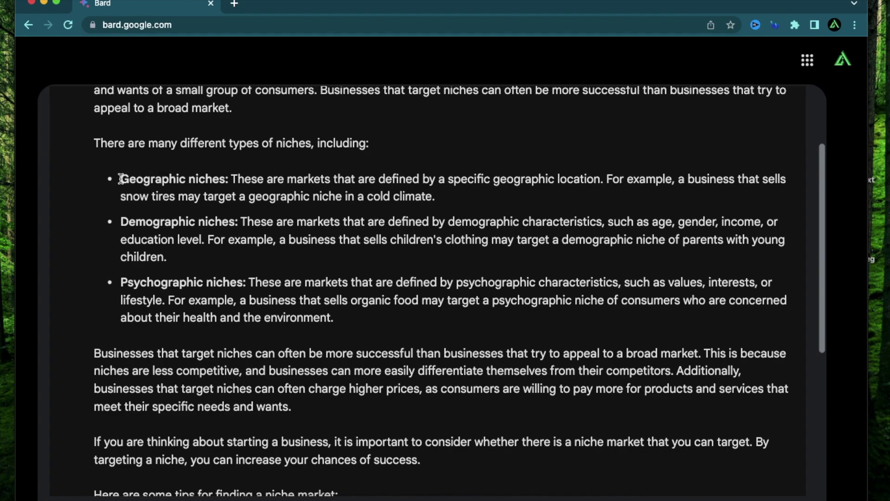
drag(121, 179, 219, 181)
drag(123, 222, 263, 223)
drag(120, 283, 244, 282)
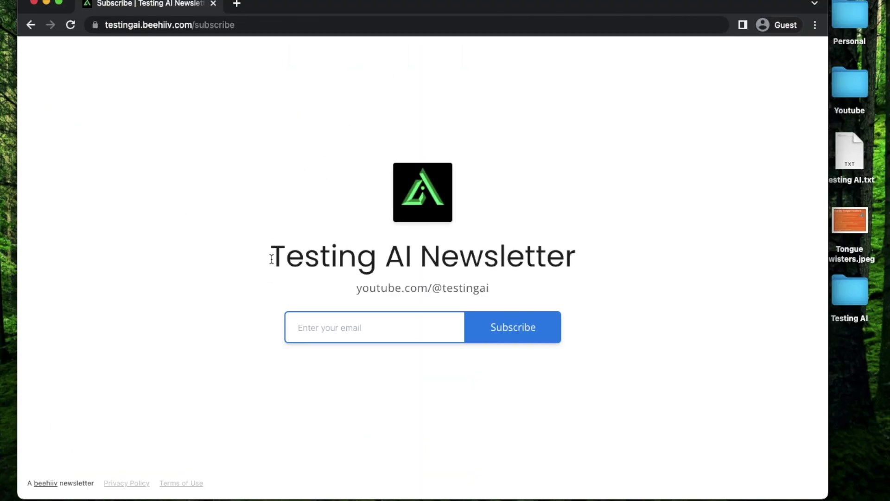
drag(272, 258, 588, 274)
click(685, 300)
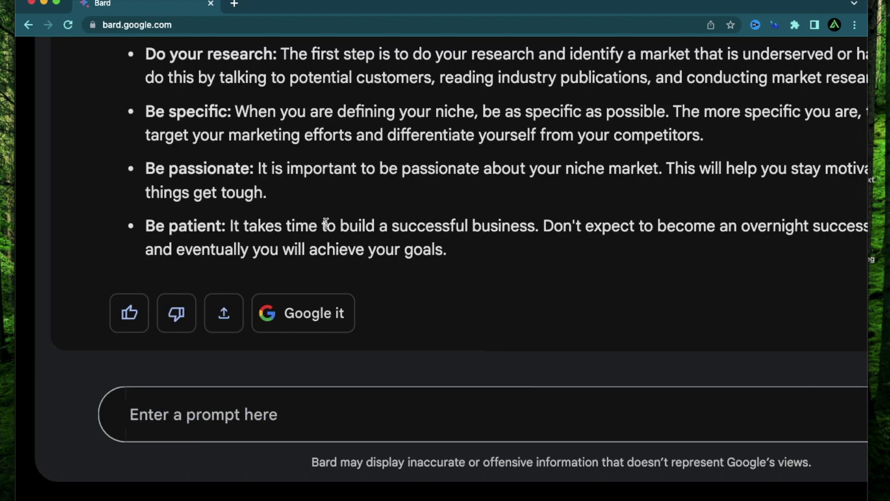
Write 'Give me 10 niche ideas based on my interests -' followed by the pasted interests list, then add a new line
click(137, 406)
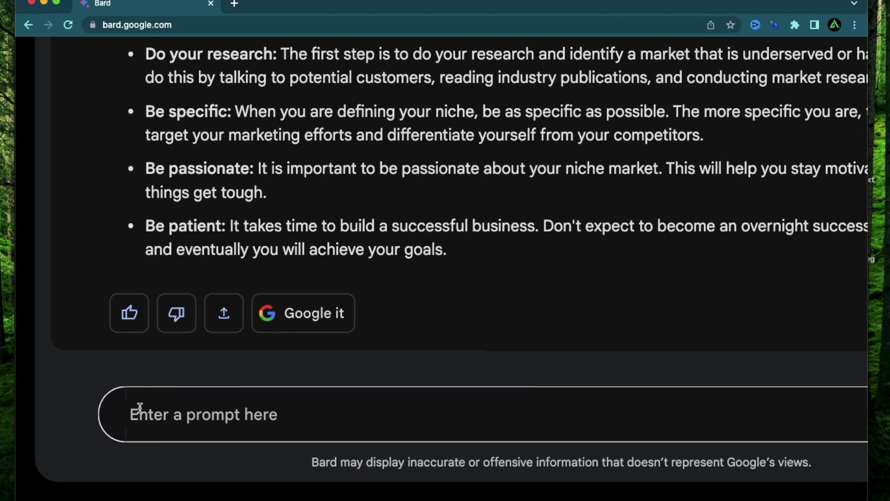
click(140, 408)
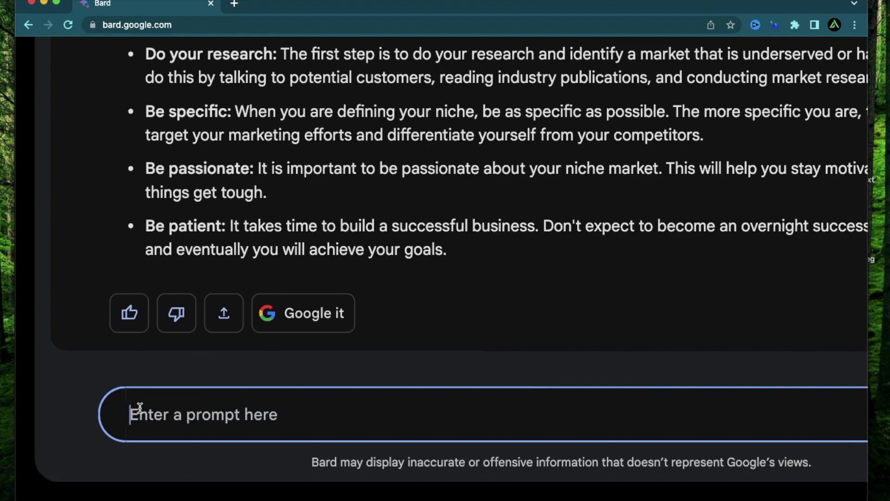
text(Give )
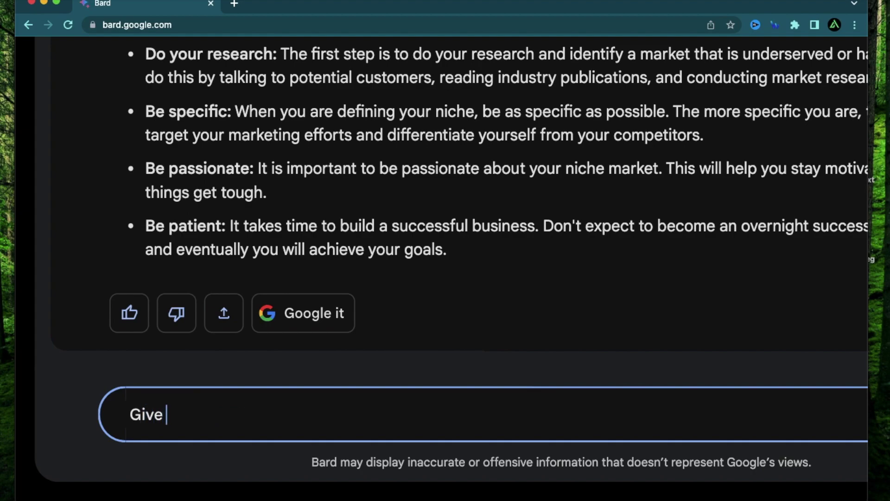
text(me 10 niche id)
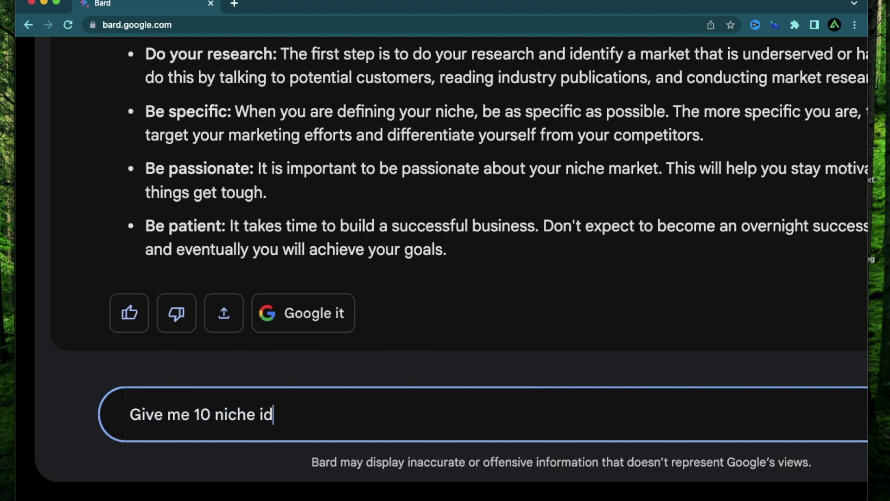
text(eas based on my )
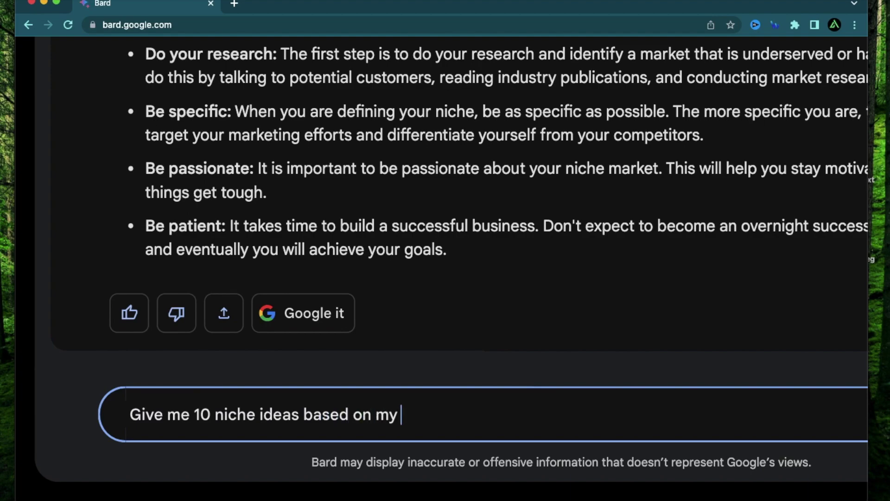
text(interests -)
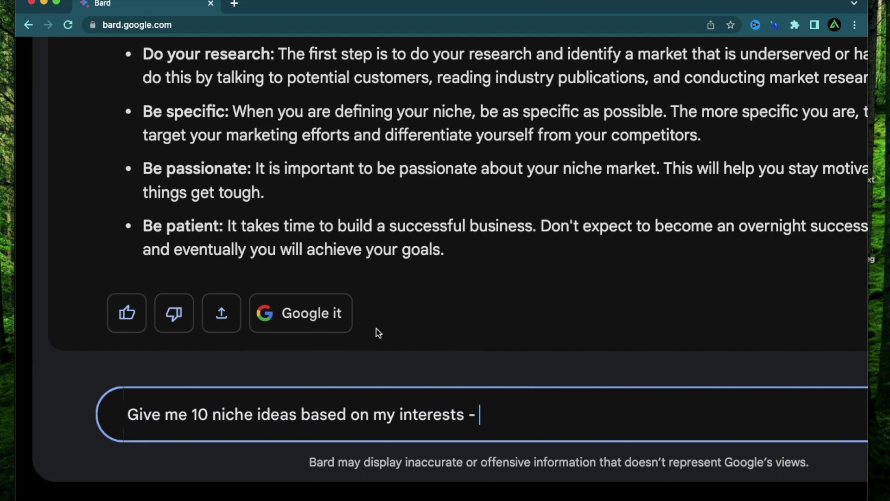
scroll(378, 332, right, 2)
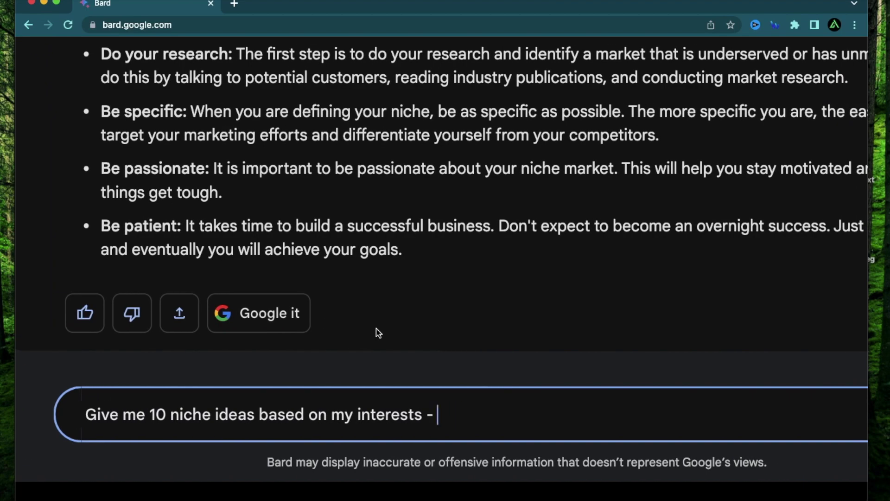
text(yoga and meditation, latin dance, software engineering, event management, youtube content creation)
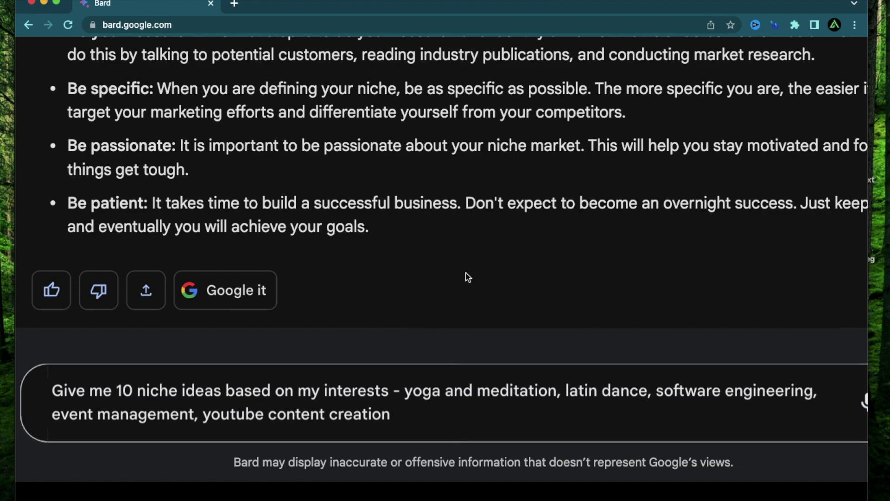
click(398, 402)
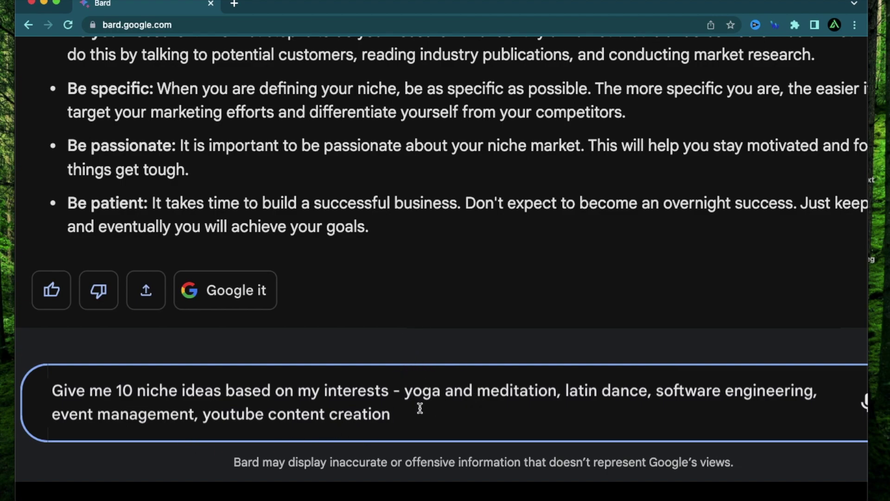
key(shift+Return)
key(shift+Return)
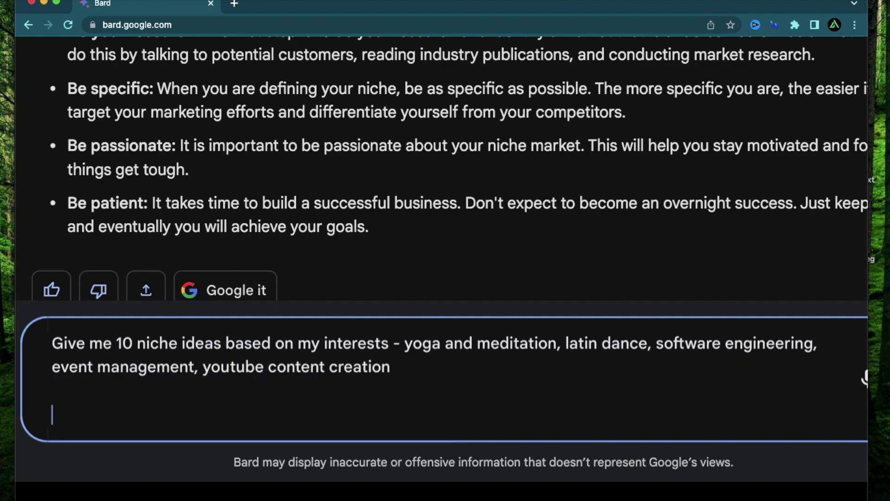
Add the line 'Avoid these topics - medical, health, nutrition, parenting, food, financial advice' to the prompt
text(Avoid these topics)
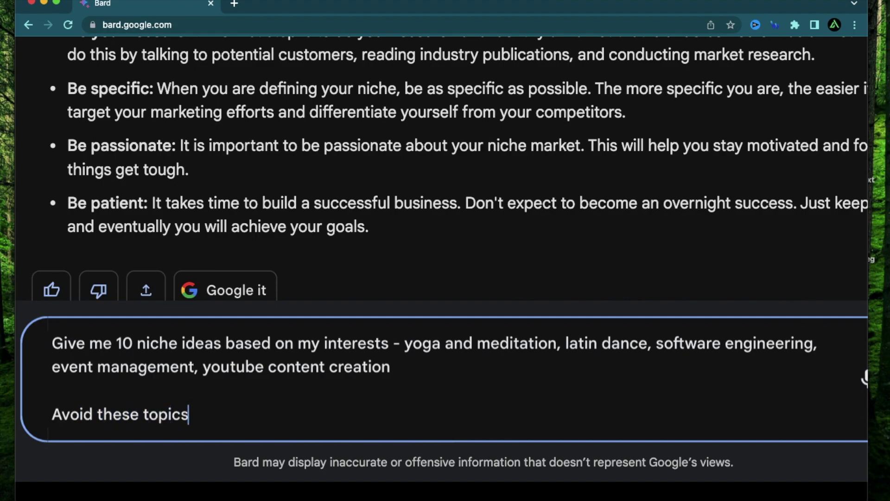
text(- medical, health, nutrition, parenting, food, financial advice)
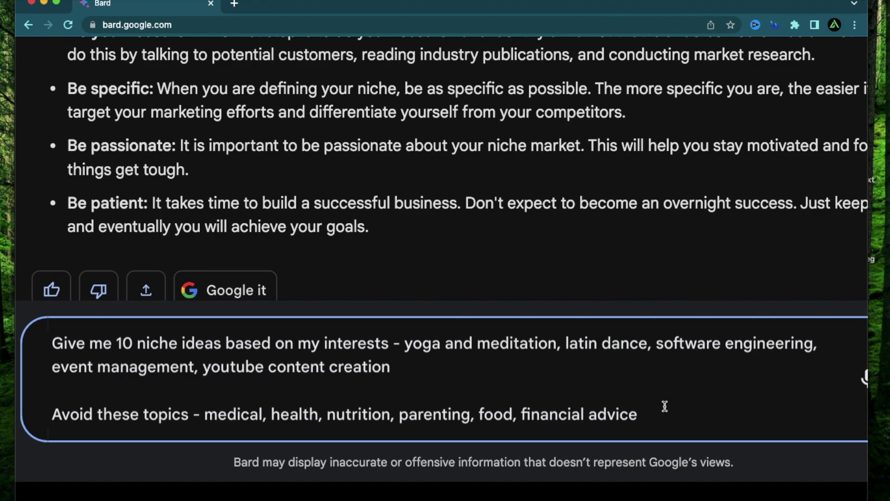
Send the niche prompt, check Draft 3, then return to Draft 1's ten ideas
key(Return)
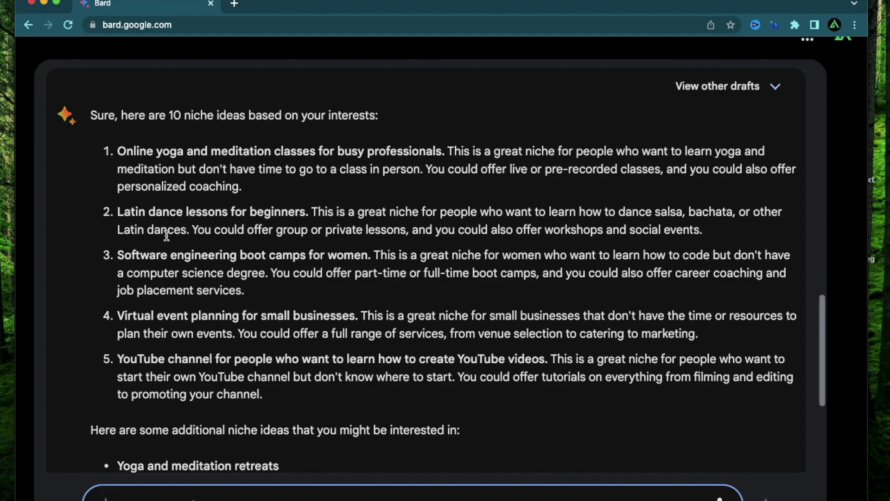
scroll(263, 204, down, 5)
scroll(450, 330, up, 6)
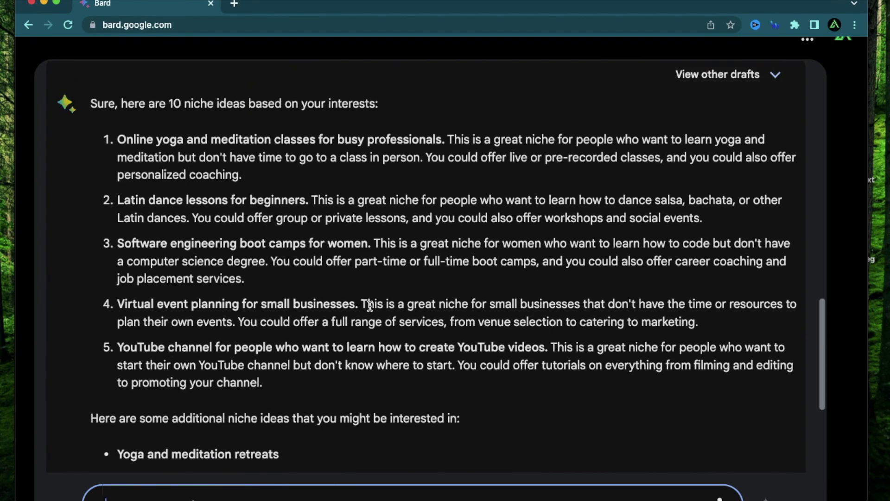
scroll(298, 304, down, 5)
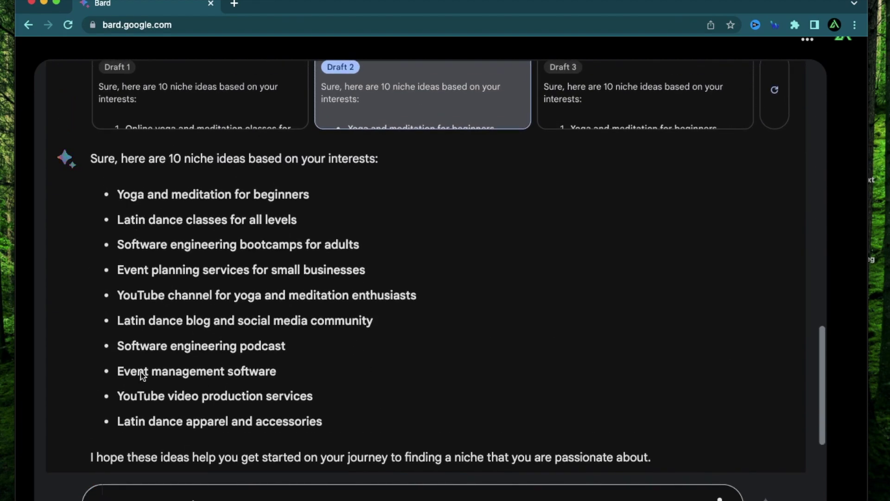
click(622, 97)
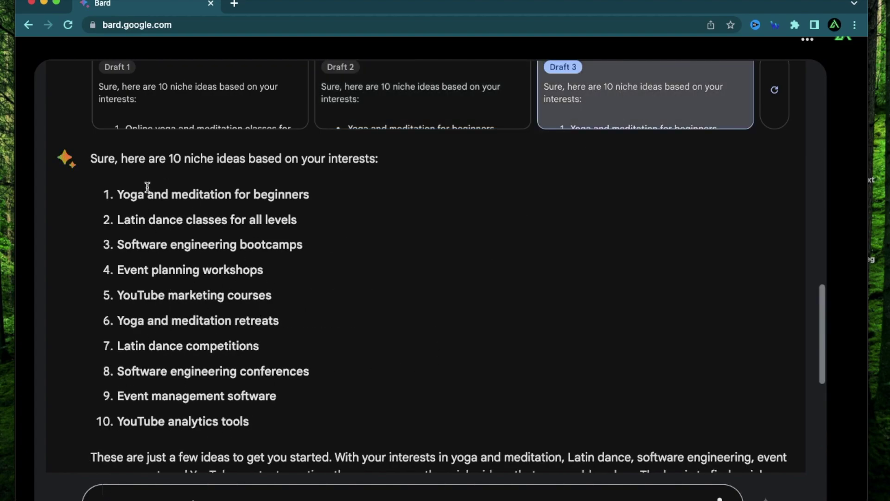
click(170, 109)
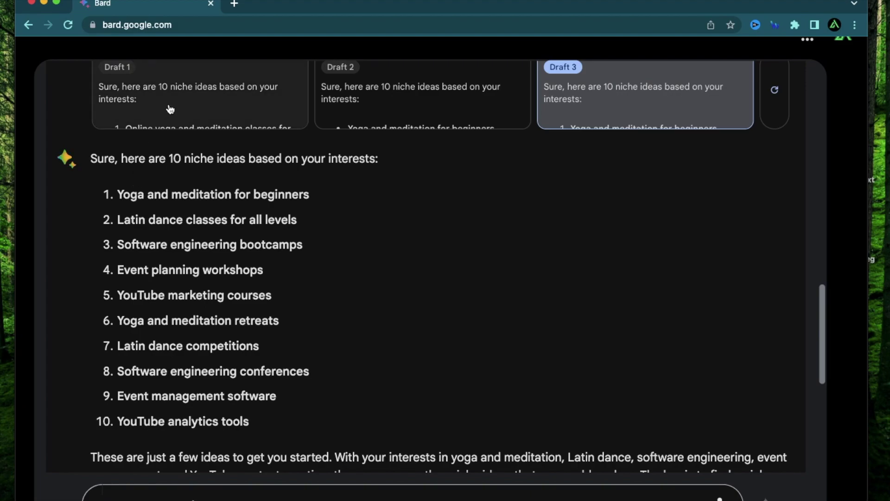
scroll(237, 128, down, 2)
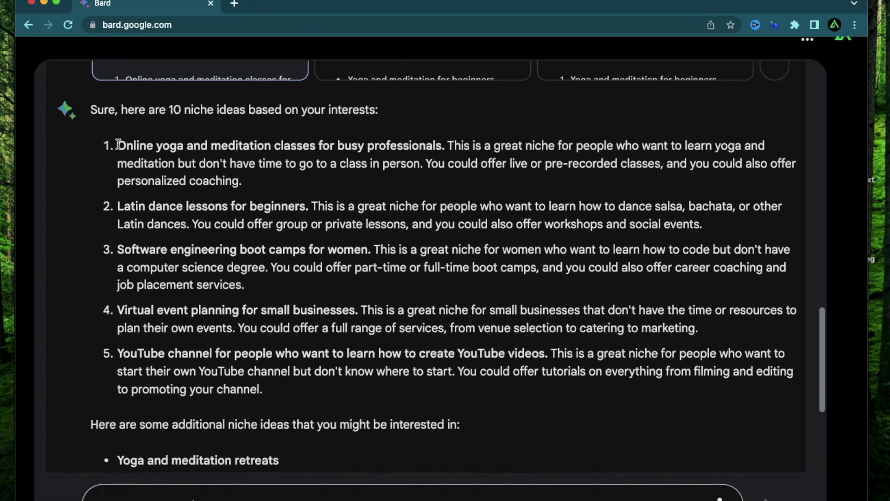
drag(118, 144, 708, 156)
click(577, 154)
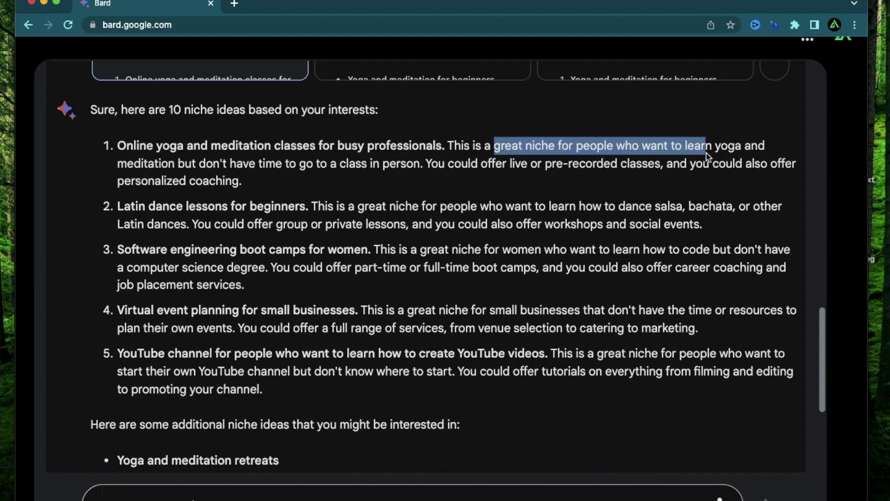
click(456, 167)
drag(250, 165, 406, 167)
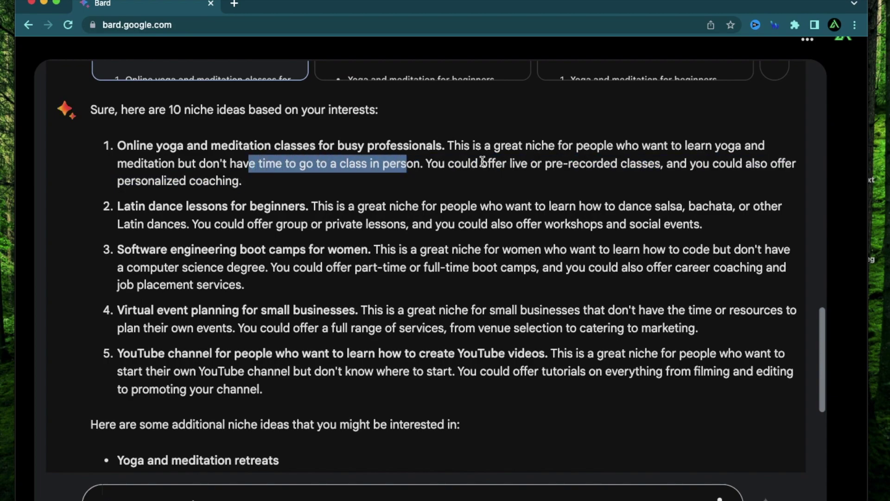
drag(481, 163, 650, 162)
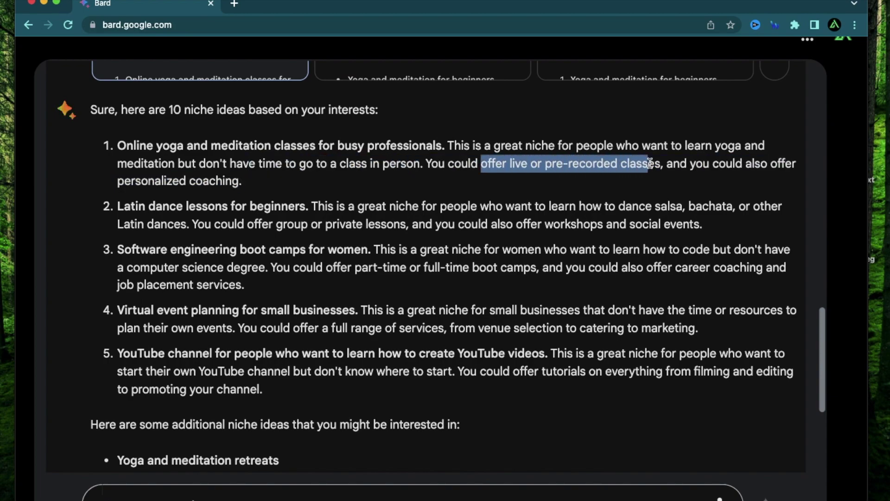
click(269, 200)
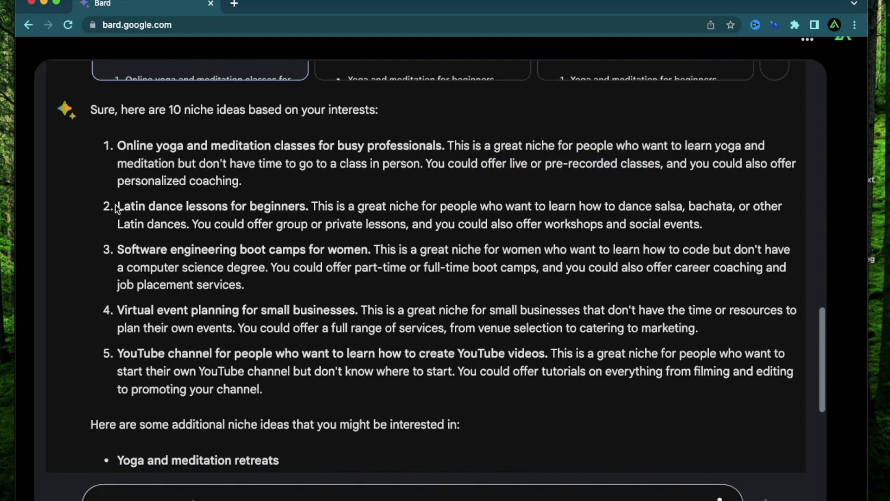
drag(116, 209, 306, 210)
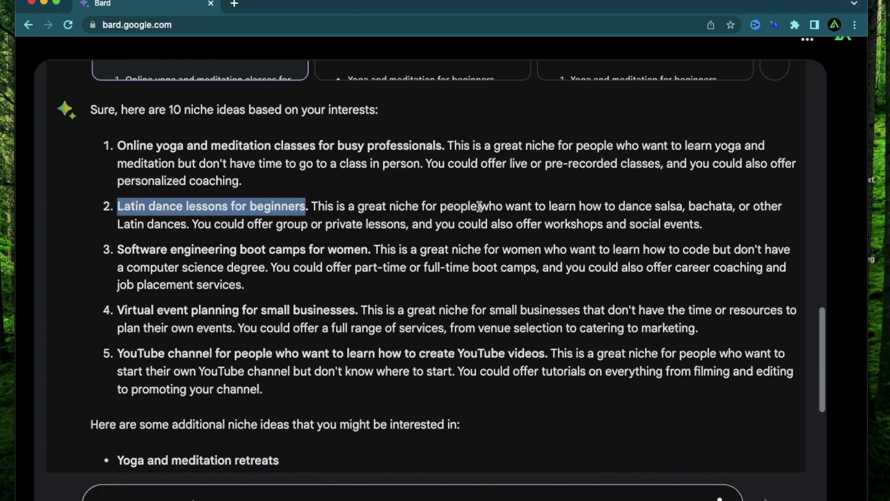
click(420, 208)
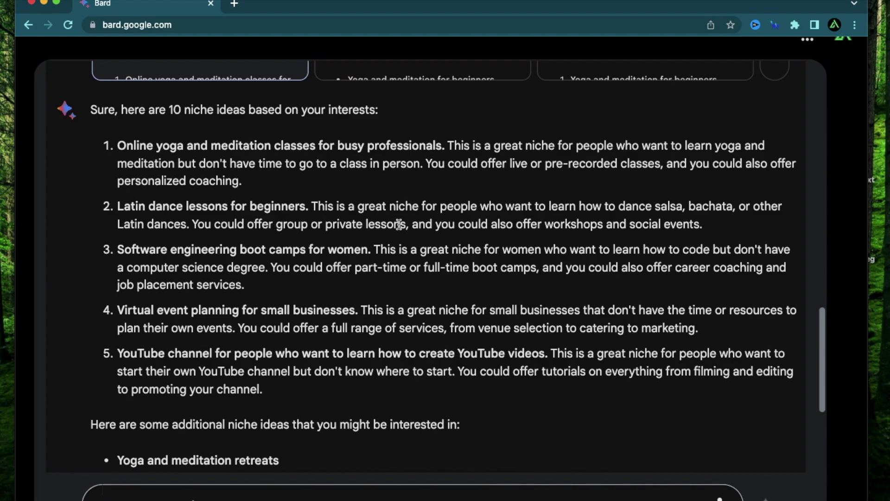
scroll(432, 210, down, 1)
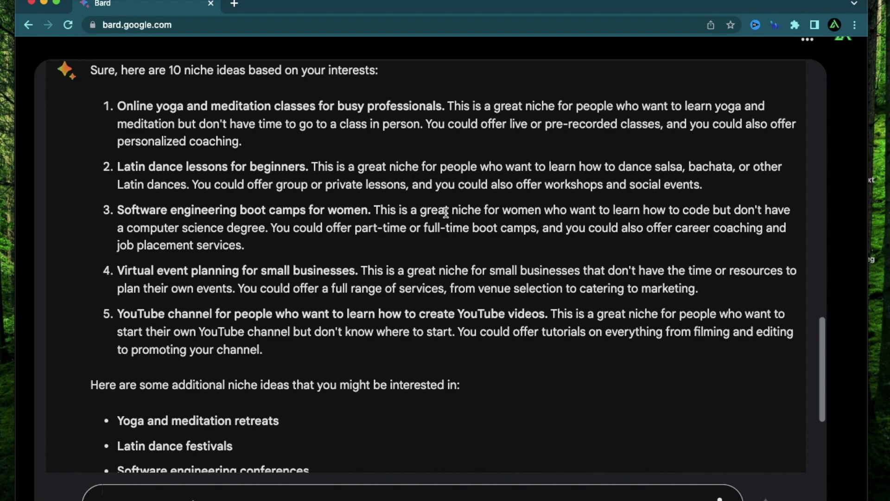
scroll(307, 306, down, 1)
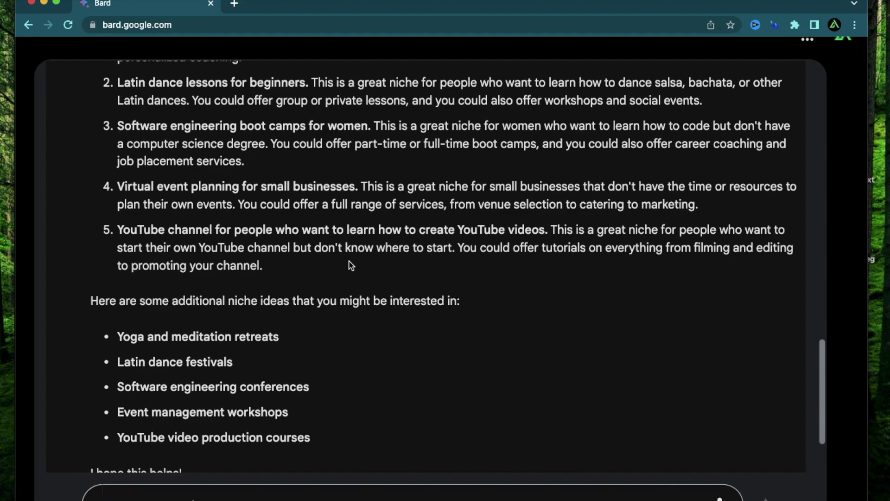
scroll(440, 314, down, 1)
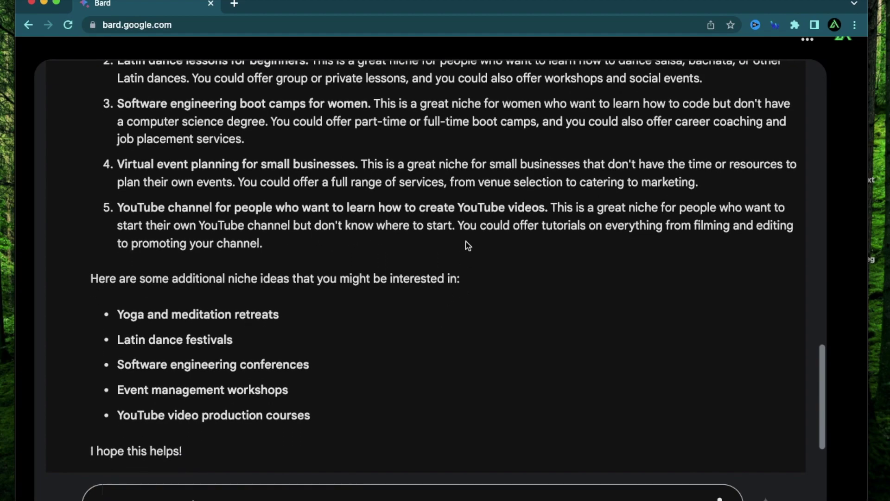
drag(458, 225, 624, 233)
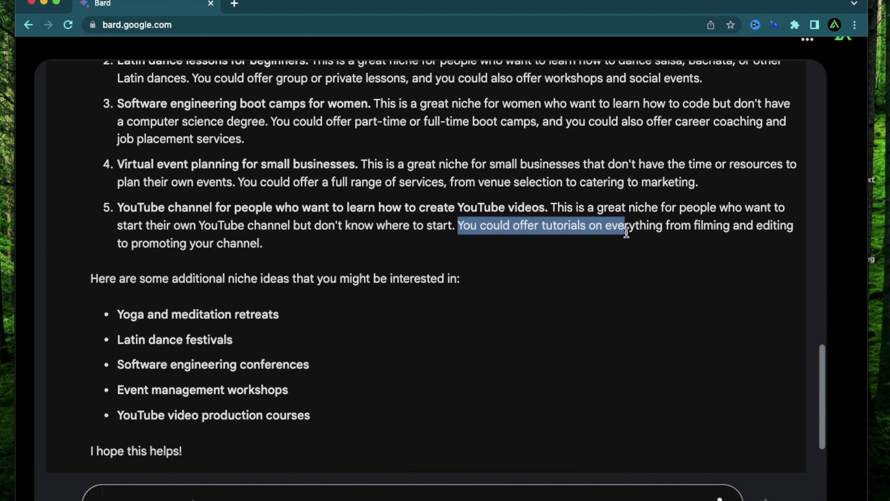
scroll(294, 273, down, 4)
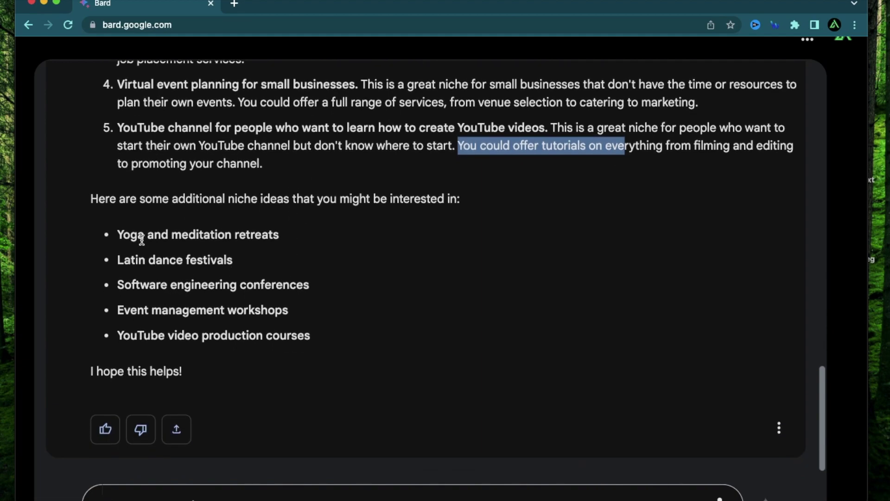
drag(122, 233, 289, 242)
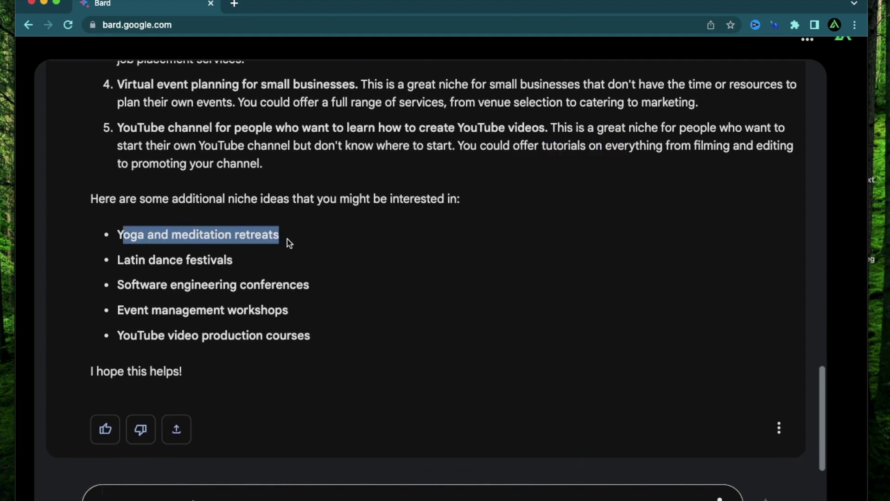
drag(118, 259, 254, 267)
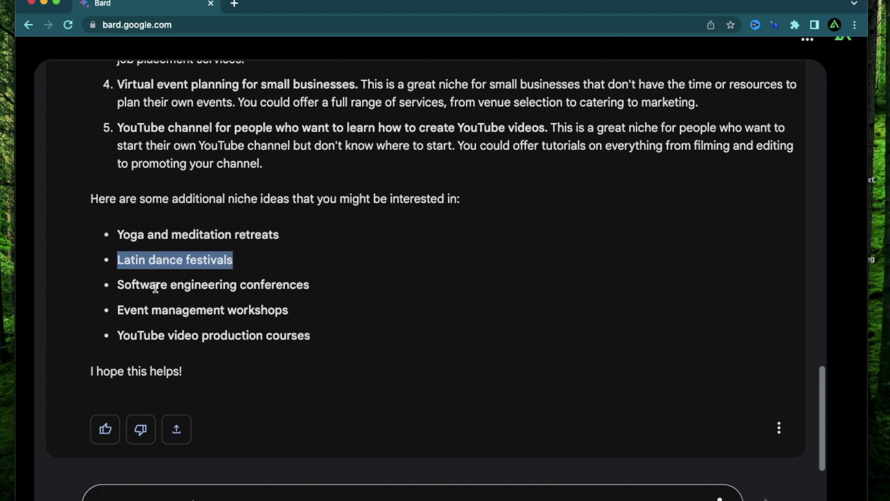
drag(149, 285, 311, 298)
drag(130, 310, 288, 311)
drag(138, 338, 351, 338)
click(421, 240)
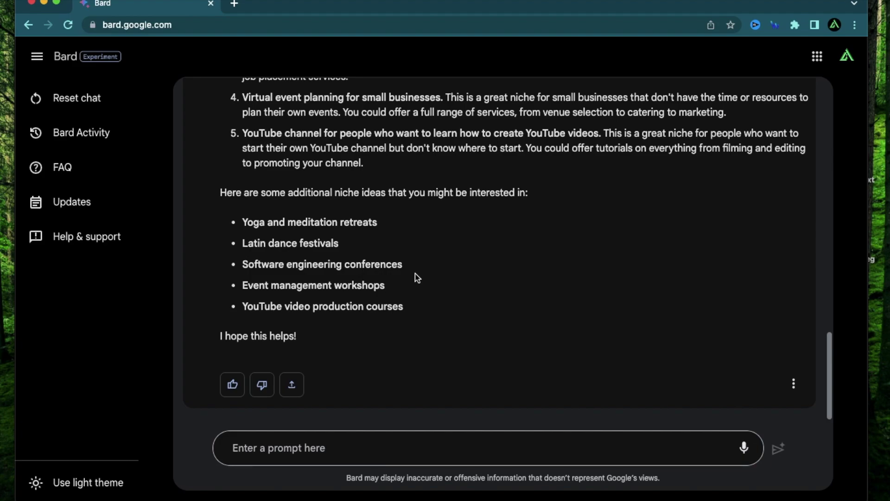
Start the follow-up question 'Which of these are good for' in the prompt box
click(298, 440)
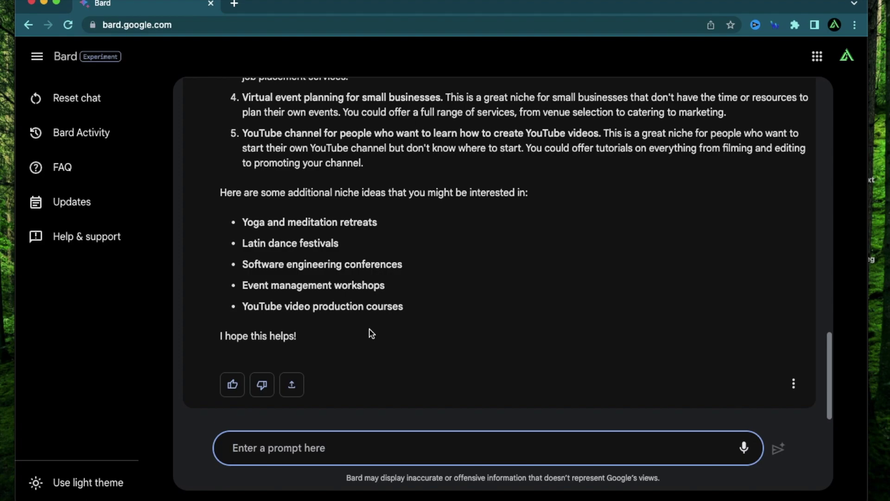
text(Which o)
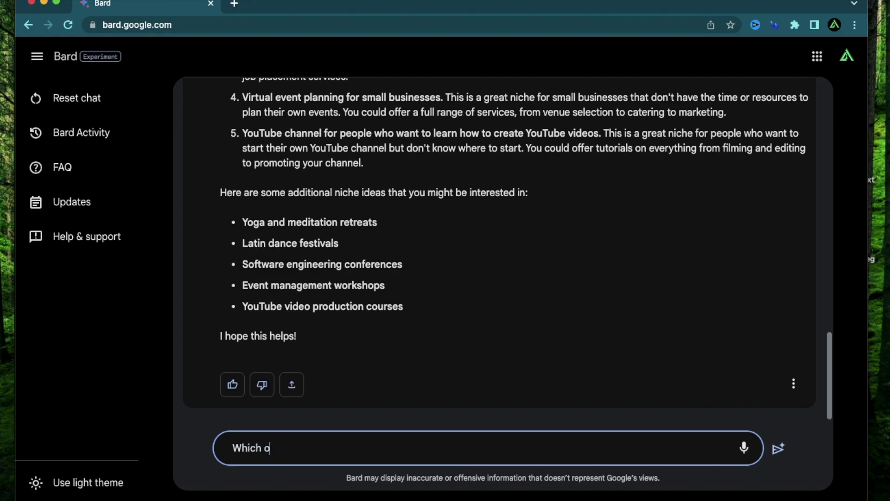
text(f these are good for an online bus)
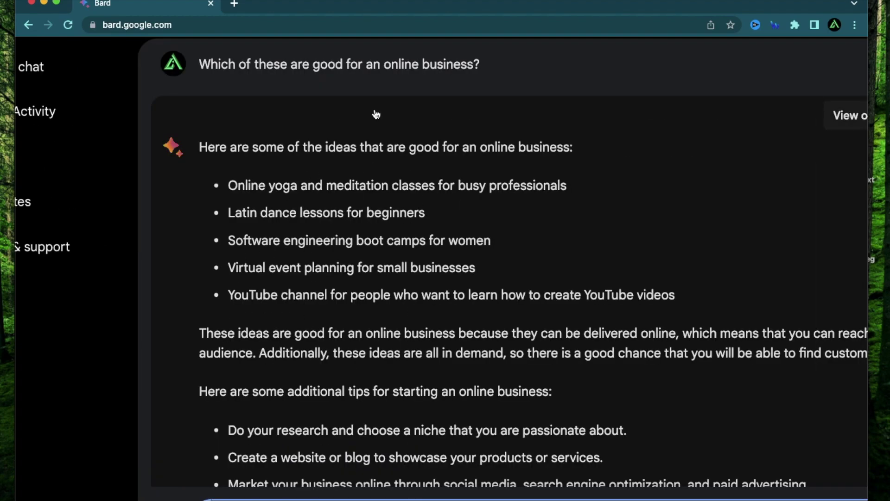
Highlight the online yoga classes and Latin dance lessons ideas in the reply
scroll(374, 114, up, 4)
scroll(374, 110, down, 4)
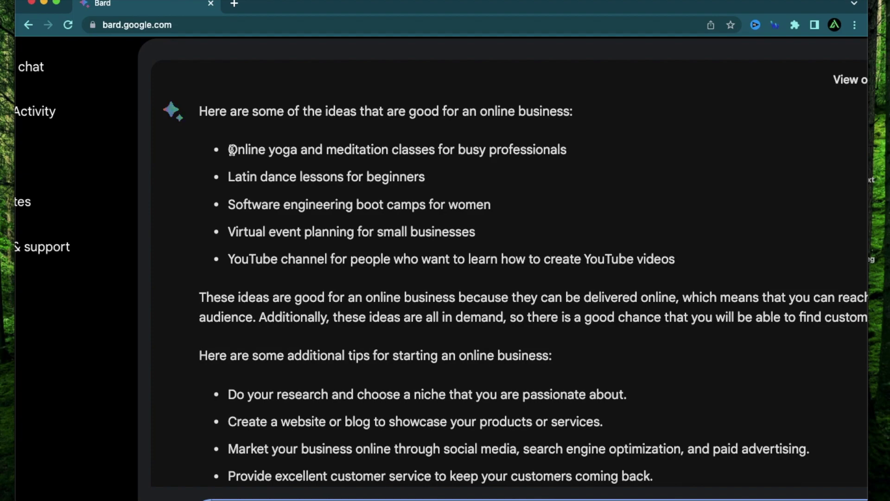
drag(232, 149, 412, 149)
click(250, 171)
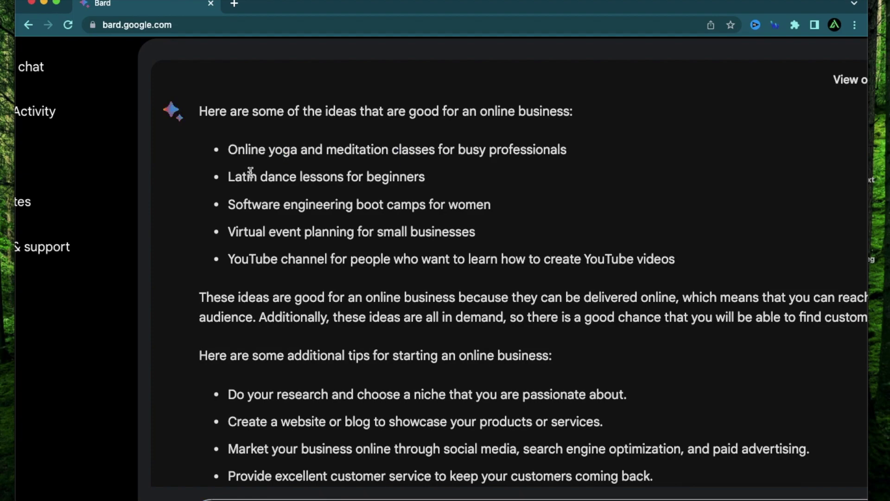
drag(250, 173, 351, 177)
click(285, 205)
Highlight the tips on choosing a niche, creating a website, marketing online and customer service
scroll(447, 259, down, 3)
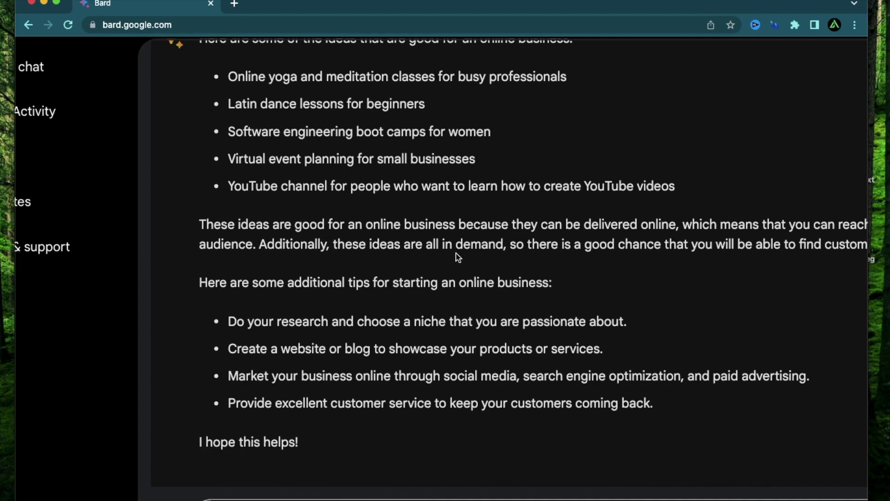
drag(165, 228, 459, 231)
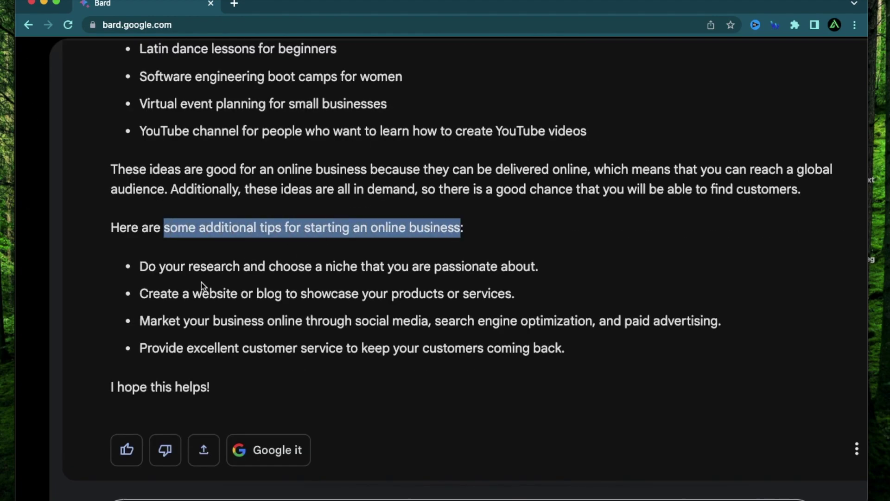
drag(140, 267, 357, 269)
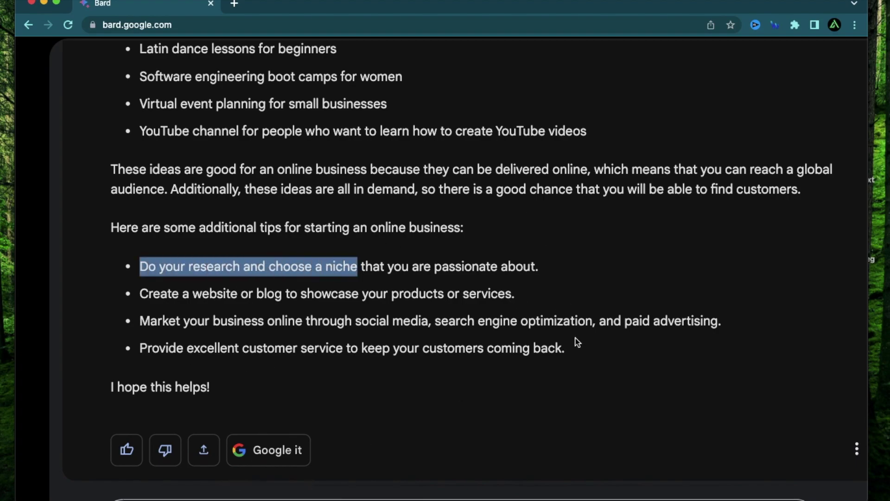
drag(139, 293, 254, 297)
drag(207, 322, 299, 322)
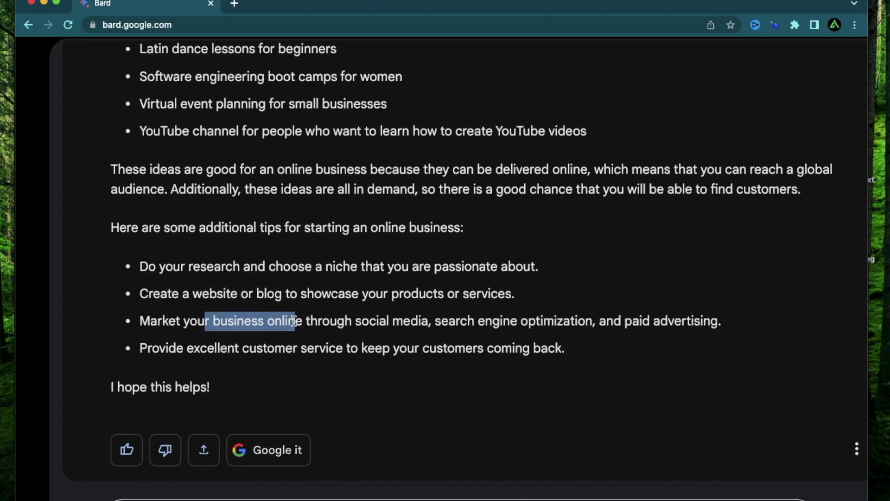
drag(221, 347, 338, 352)
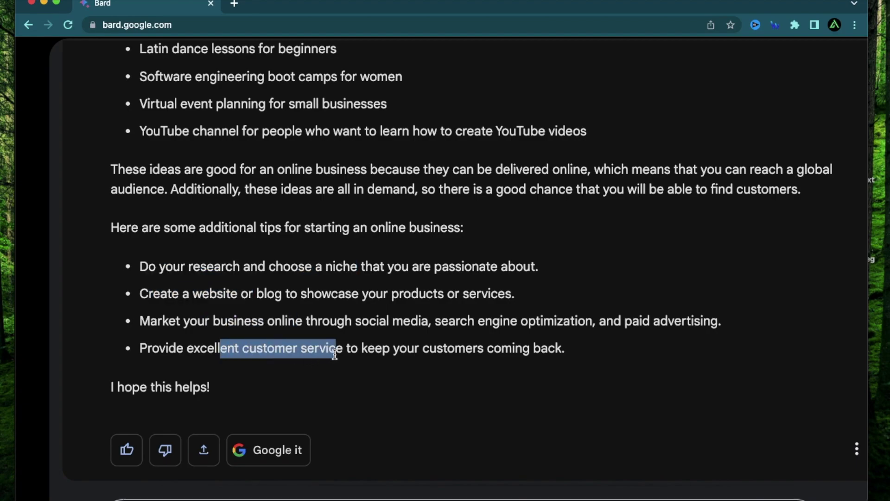
Highlight the five recommended ideas, then select the Software engineering boot camps for women idea
scroll(390, 322, up, 3)
drag(174, 132, 782, 280)
click(416, 256)
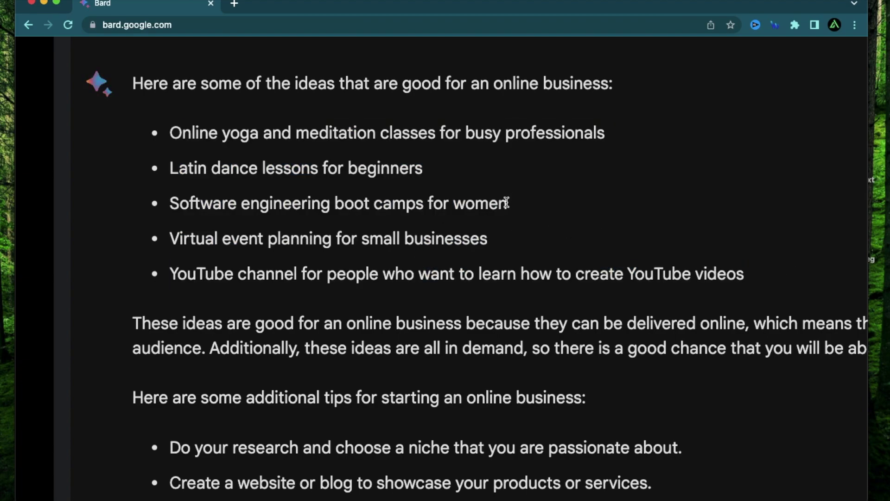
drag(504, 203, 171, 204)
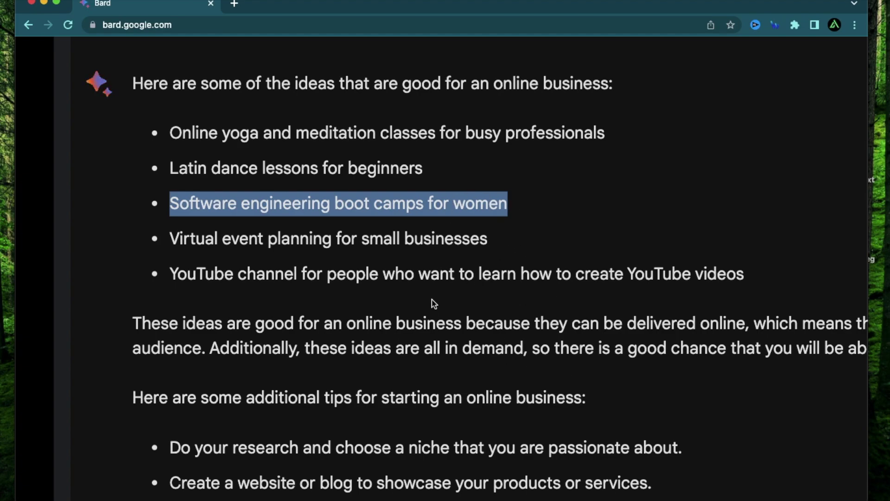
click(187, 218)
drag(173, 203, 512, 218)
key(super+c)
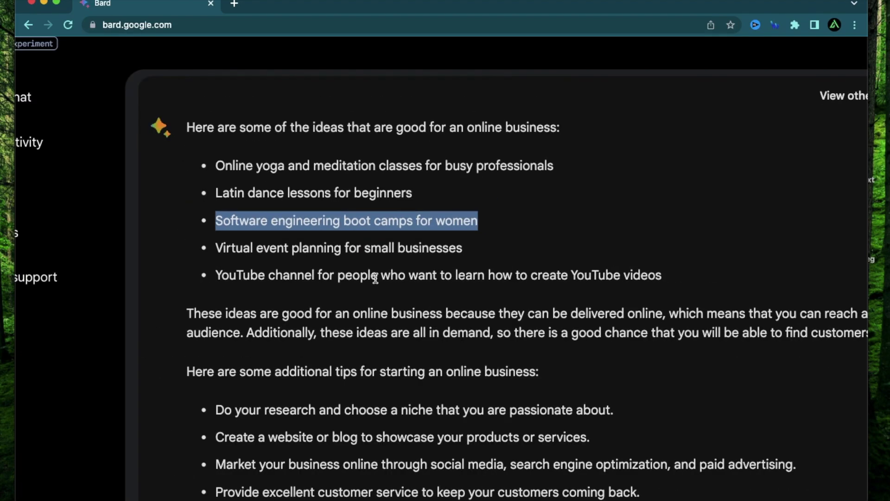
scroll(375, 274, down, 5)
text(Find me 10 sub-niches for :)
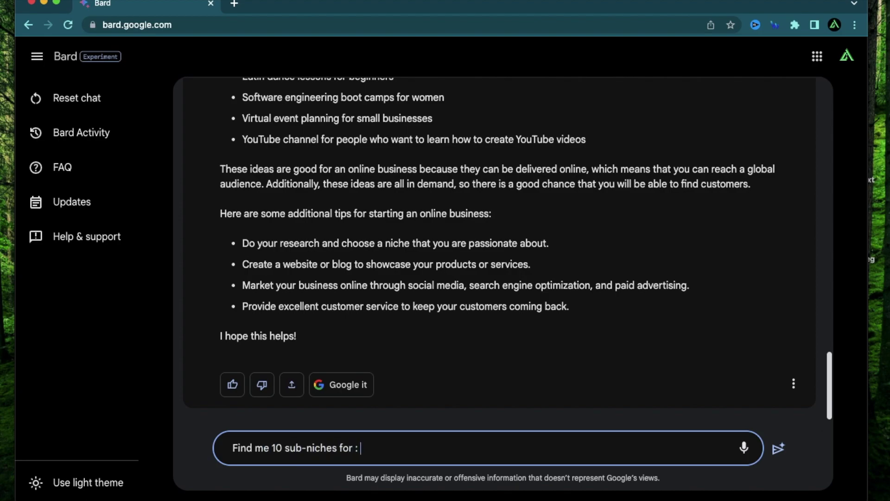
key(super+v)
key(Return)
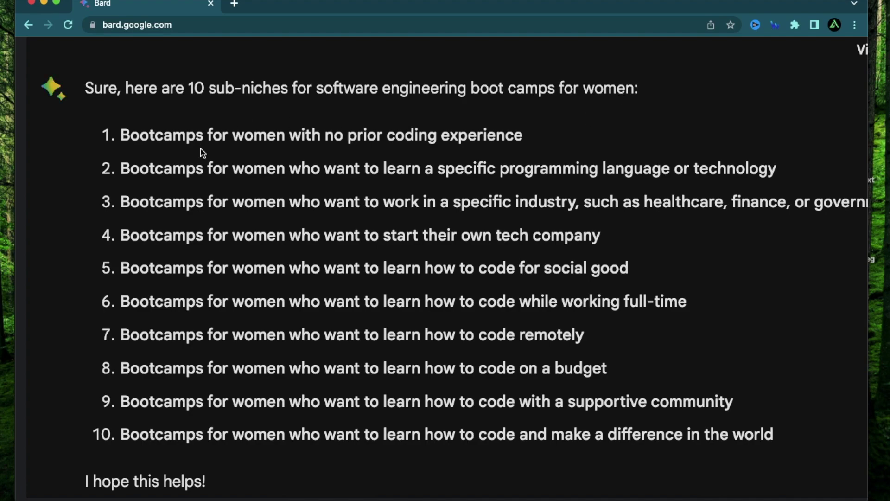
drag(232, 135, 543, 139)
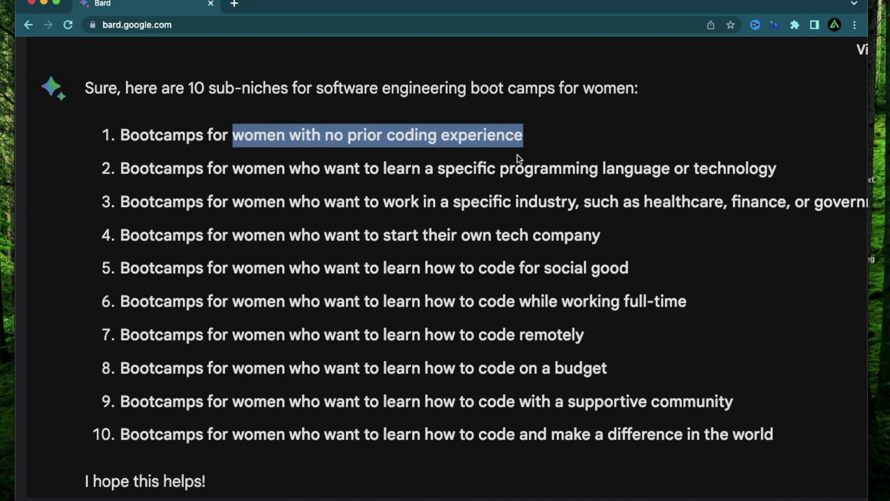
drag(233, 169, 672, 175)
click(307, 218)
scroll(307, 218, right, 2)
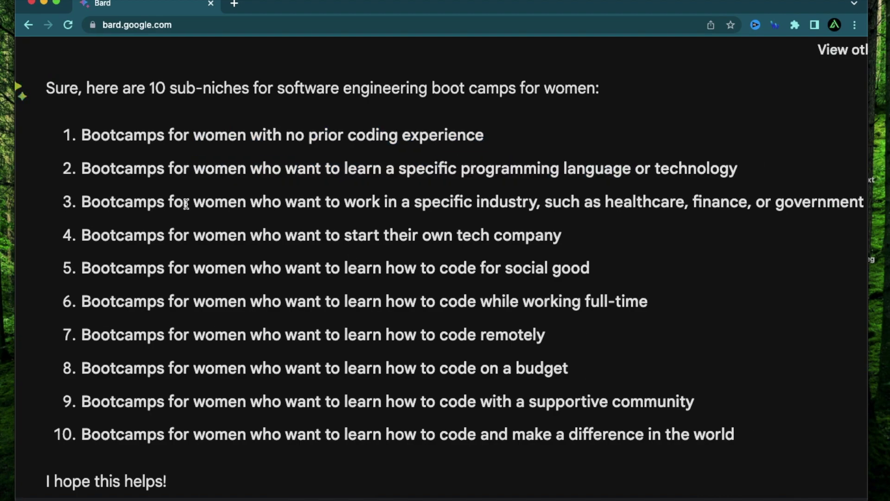
drag(192, 201, 545, 199)
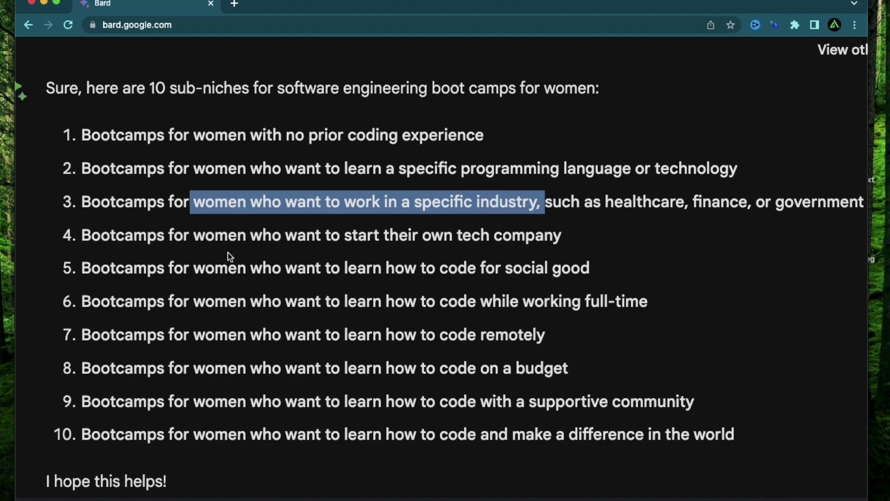
click(231, 256)
drag(301, 234, 567, 238)
drag(349, 269, 599, 282)
click(369, 309)
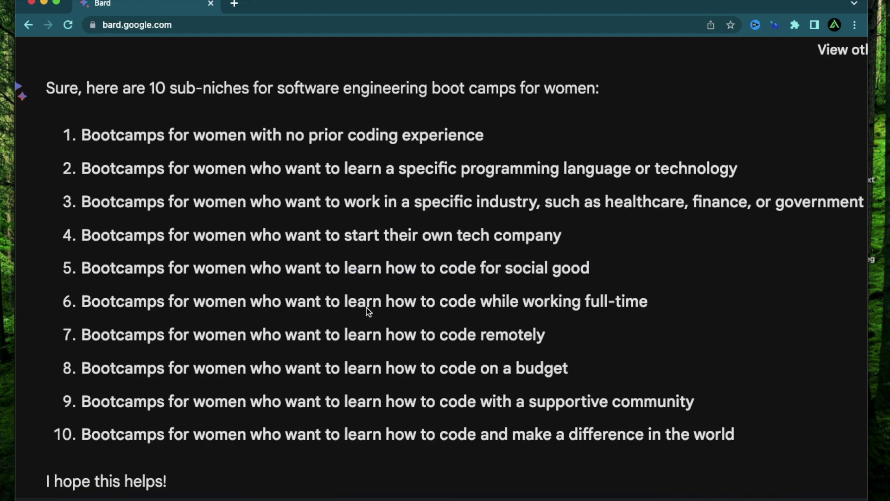
drag(345, 301, 665, 314)
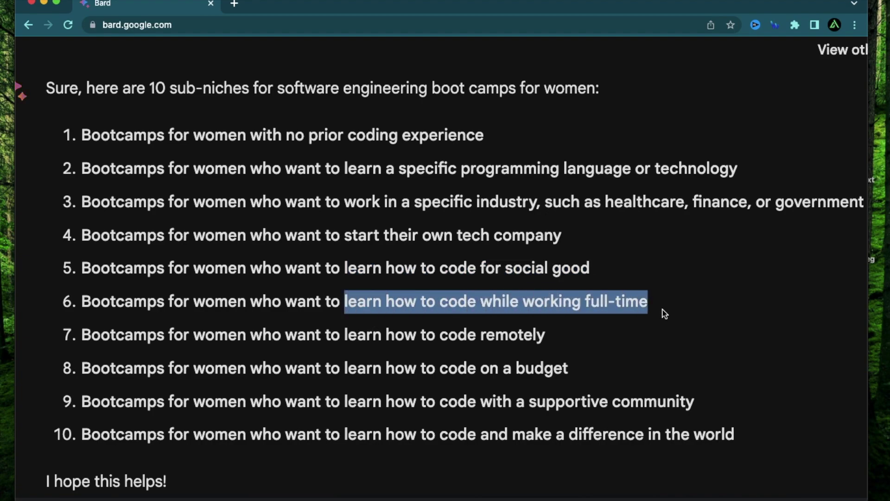
drag(347, 335, 546, 337)
drag(341, 369, 575, 377)
scroll(576, 378, down, 5)
drag(344, 283, 691, 290)
click(349, 338)
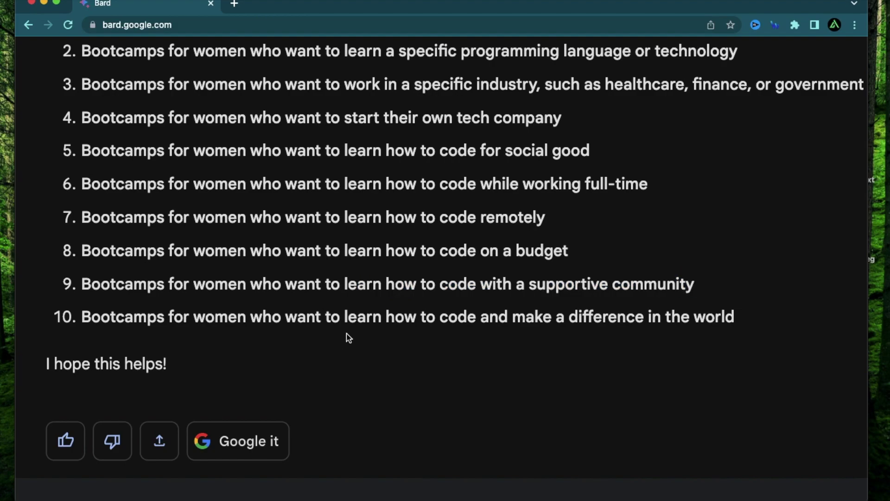
drag(345, 317, 453, 348)
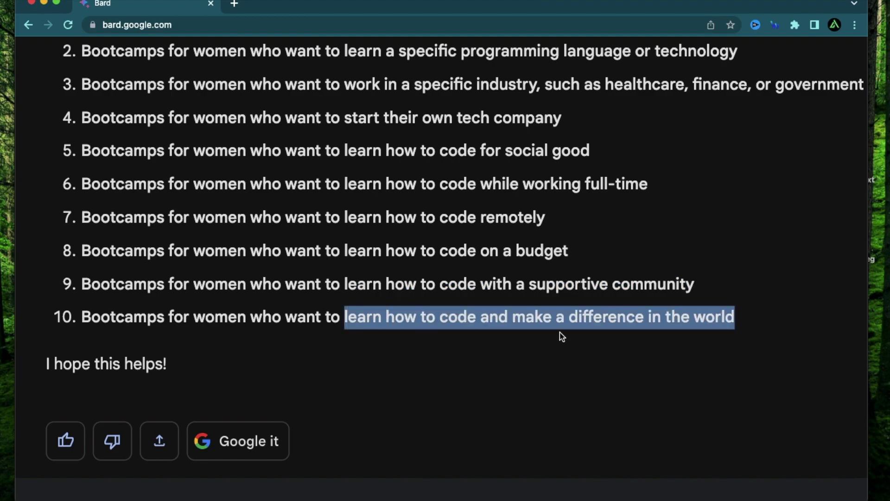
key(super+minus)
key(super+minus)
key(super+minus)
key(super+equal)
key(super+equal)
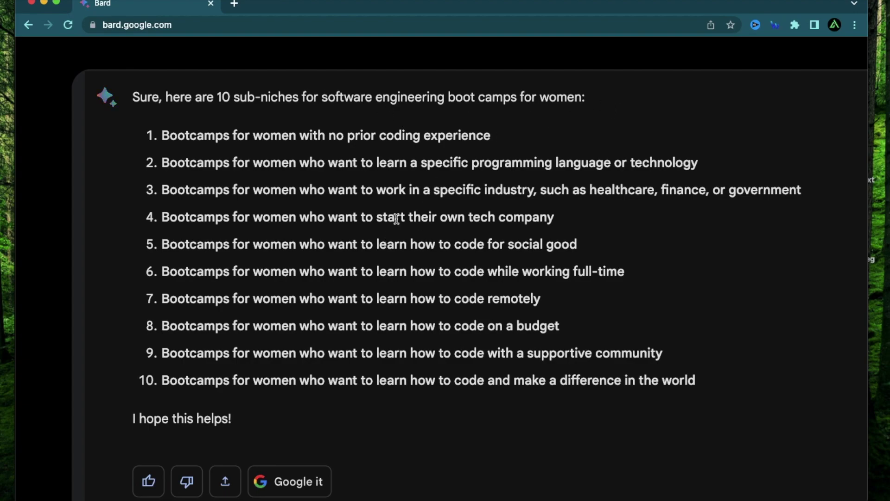
scroll(397, 219, up, 1)
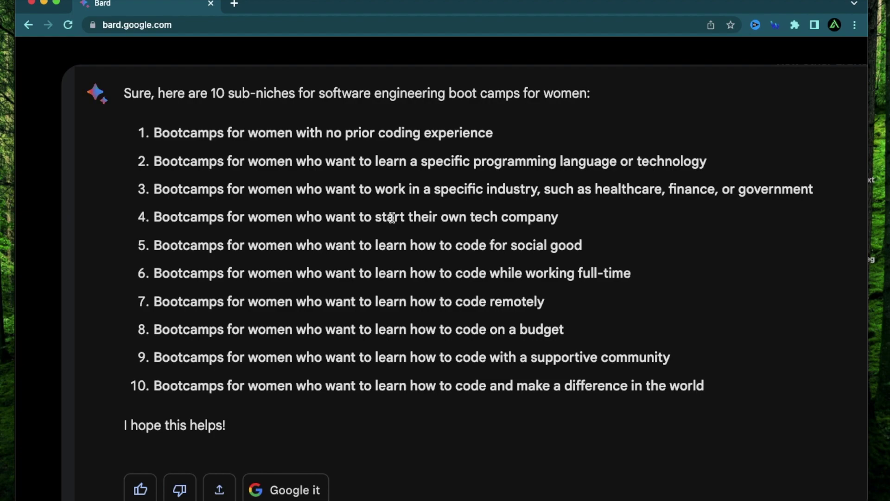
scroll(392, 218, up, 5)
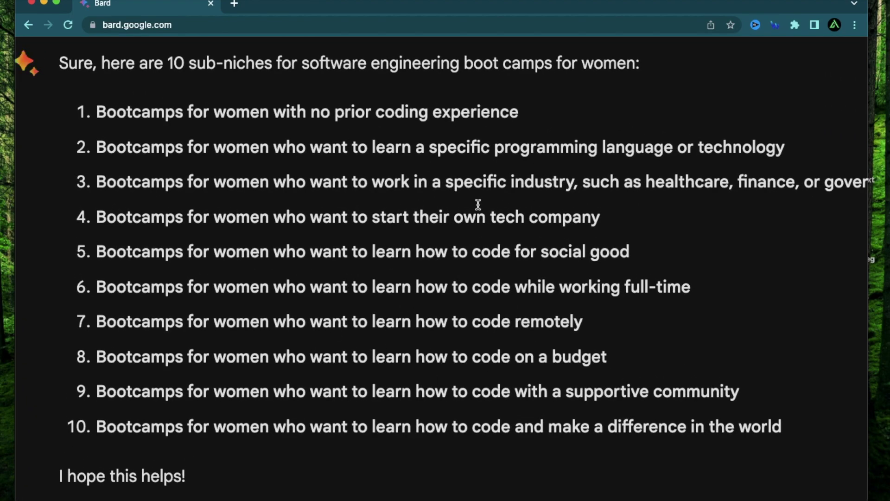
scroll(748, 270, right, 1)
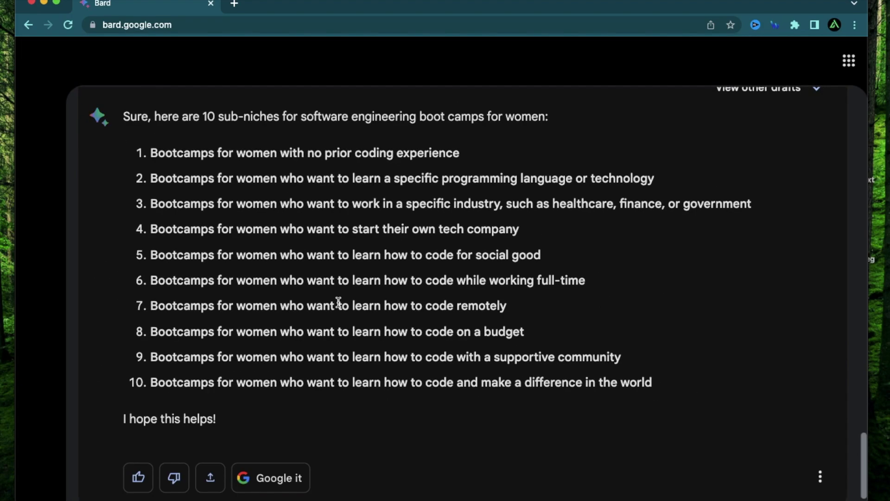
scroll(387, 318, down, 1)
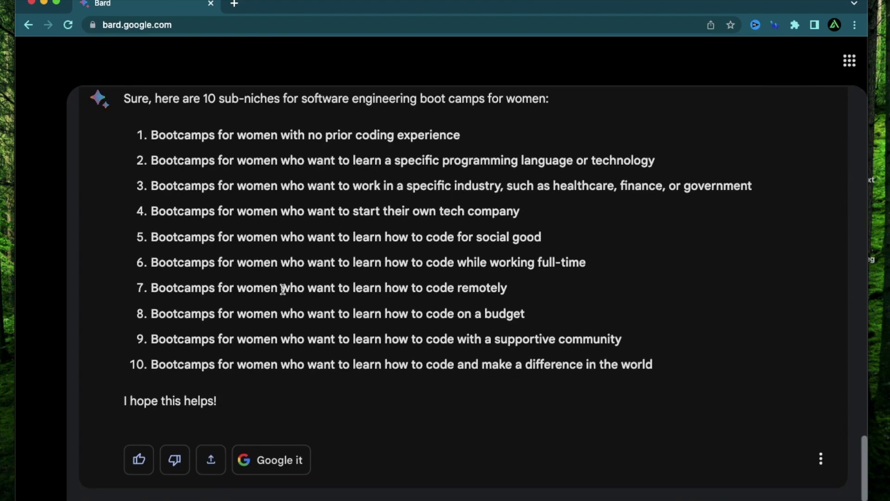
scroll(194, 365, down, 5)
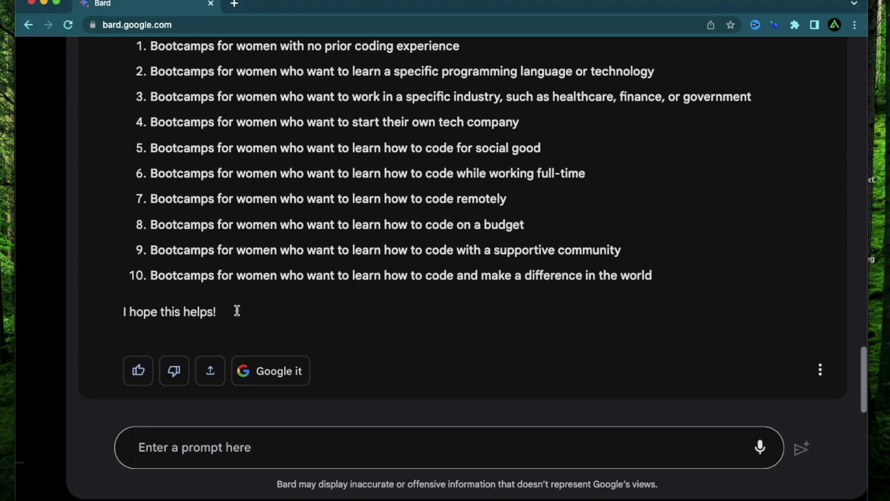
Ask Bard 'What are some ways to monetize this niche' for software engineering boot camps for women
click(203, 436)
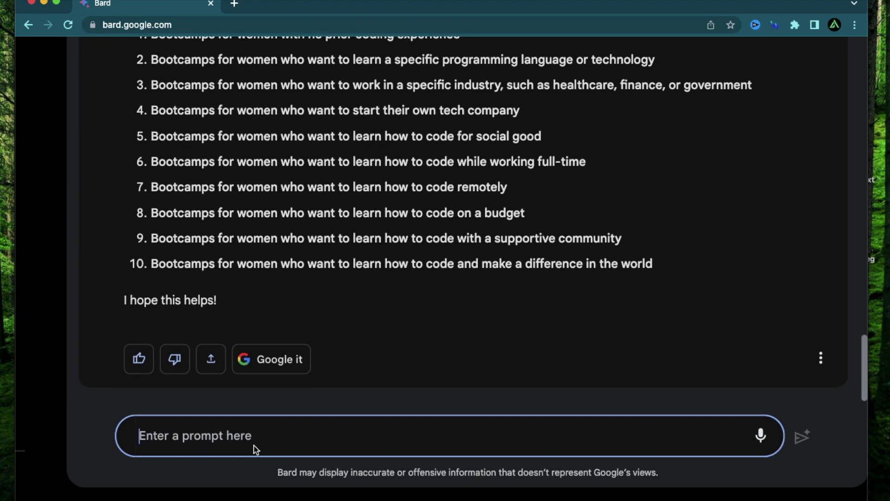
text(What are some)
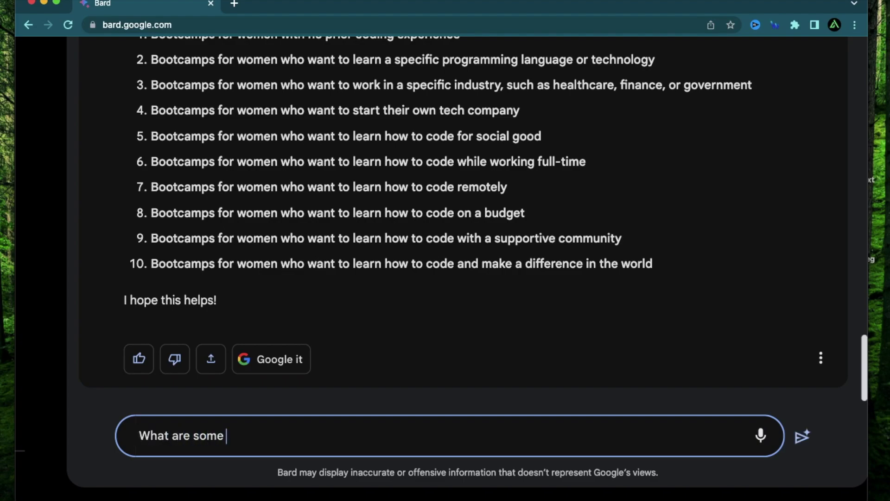
text( ways to monet)
key(BackSpace)
text(neti)
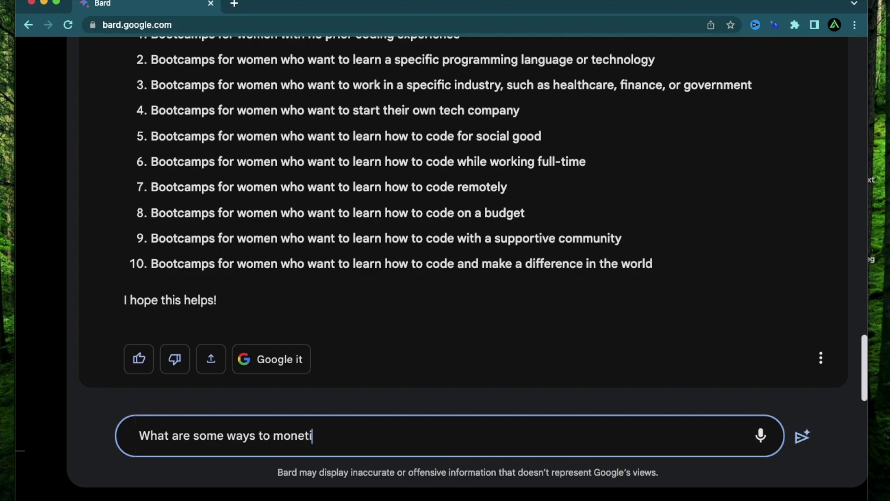
text(ze this niche)
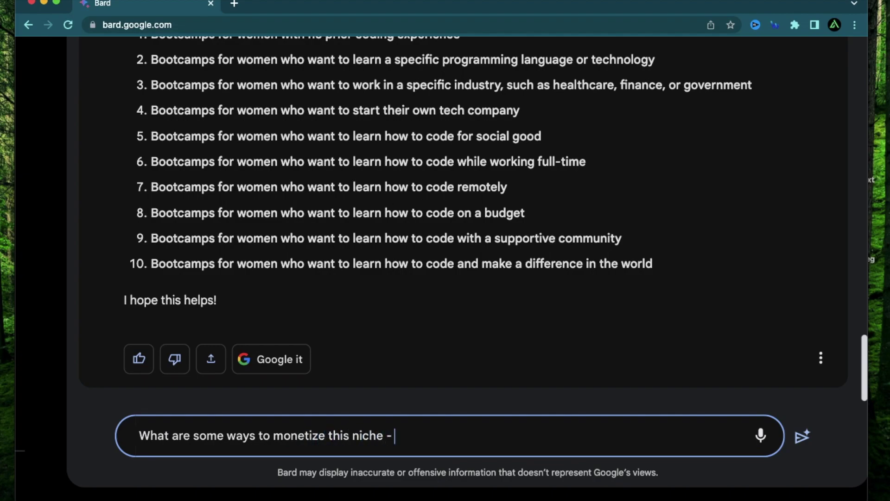
key(Return)
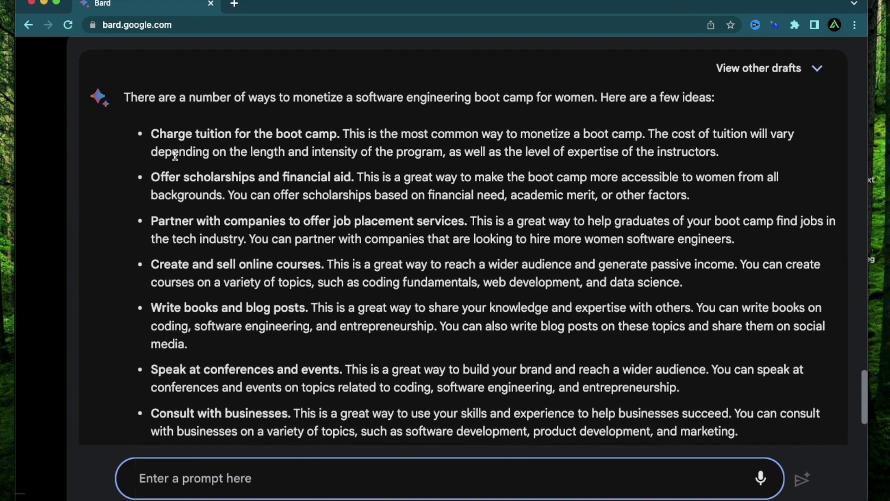
Highlight the Charge tuition and job placement partnership ideas in the answer
drag(153, 134, 320, 135)
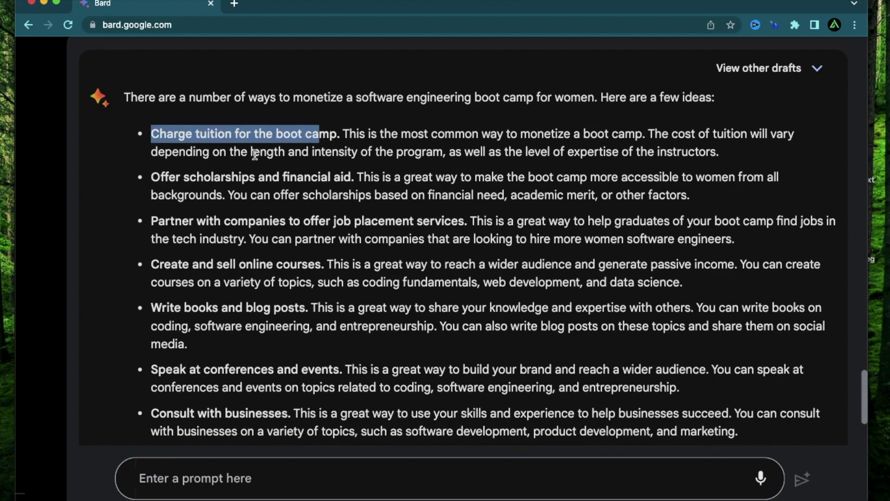
click(192, 173)
scroll(297, 206, down, 2)
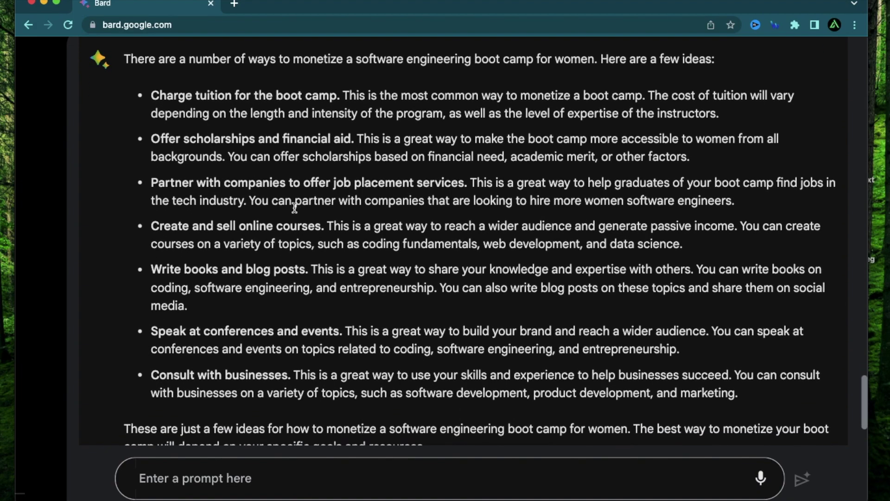
drag(231, 182, 466, 183)
drag(337, 200, 736, 204)
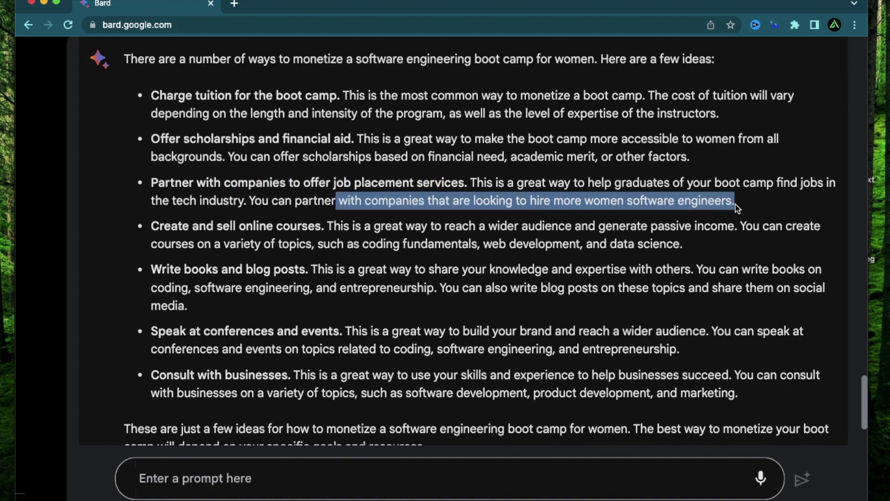
scroll(324, 278, down, 1)
click(147, 209)
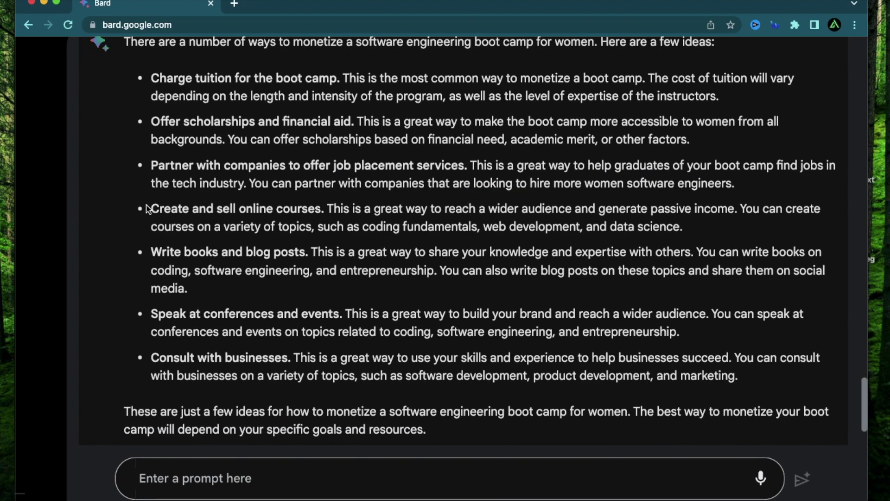
Highlight the online courses, books and blog posts, conference speaking and consulting ideas
drag(151, 208, 319, 214)
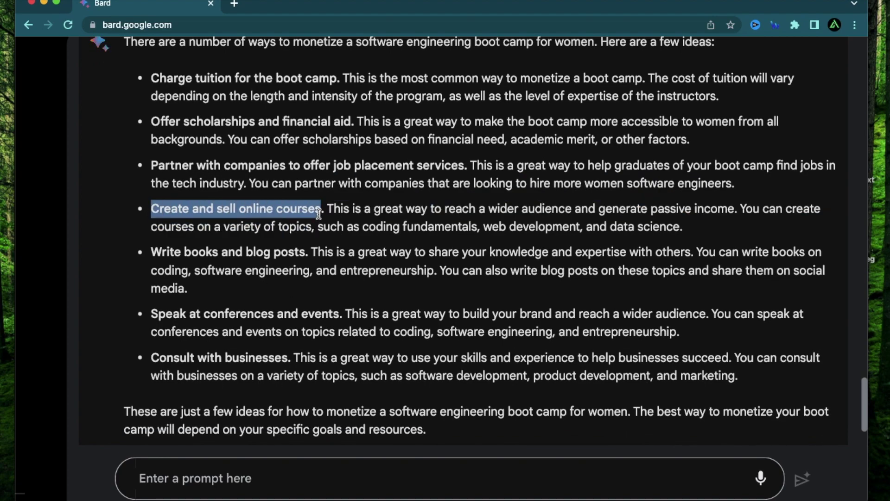
scroll(230, 258, down, 1)
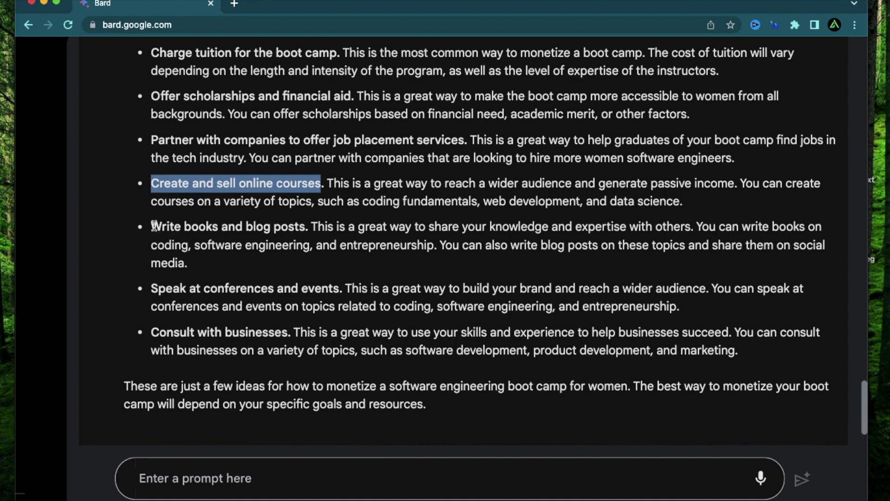
drag(152, 226, 302, 225)
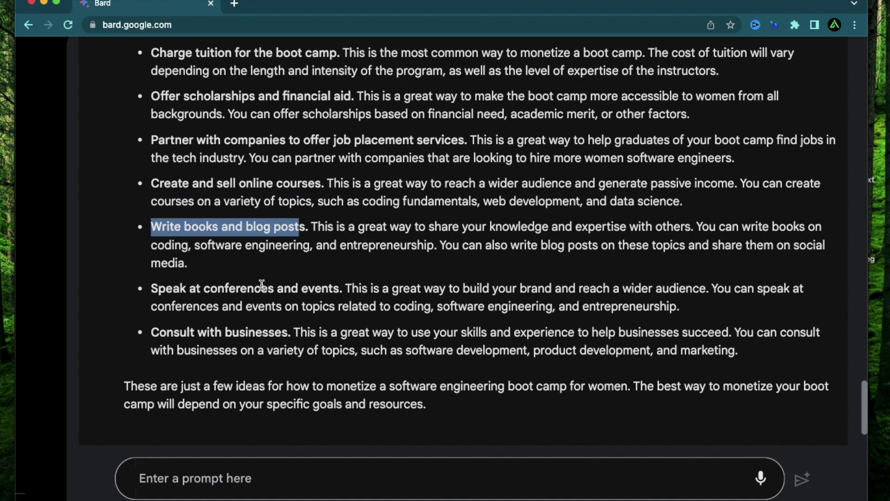
drag(384, 228, 672, 231)
click(188, 291)
drag(157, 288, 337, 290)
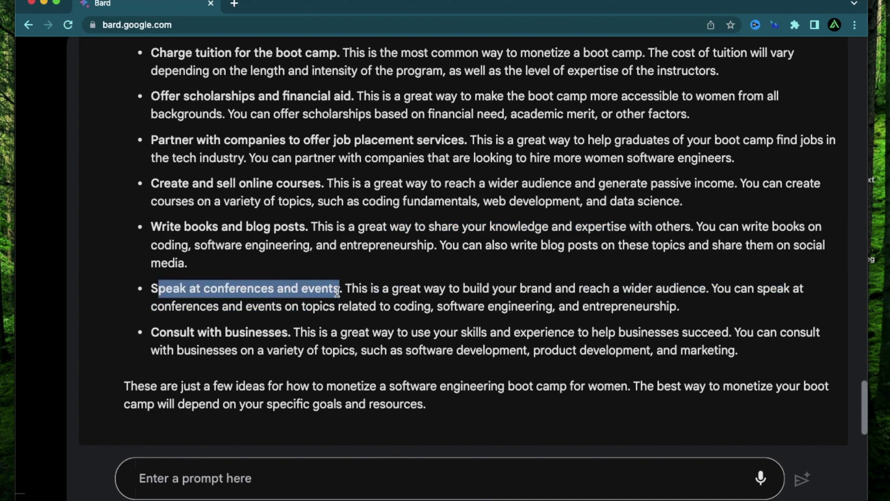
drag(152, 294, 296, 299)
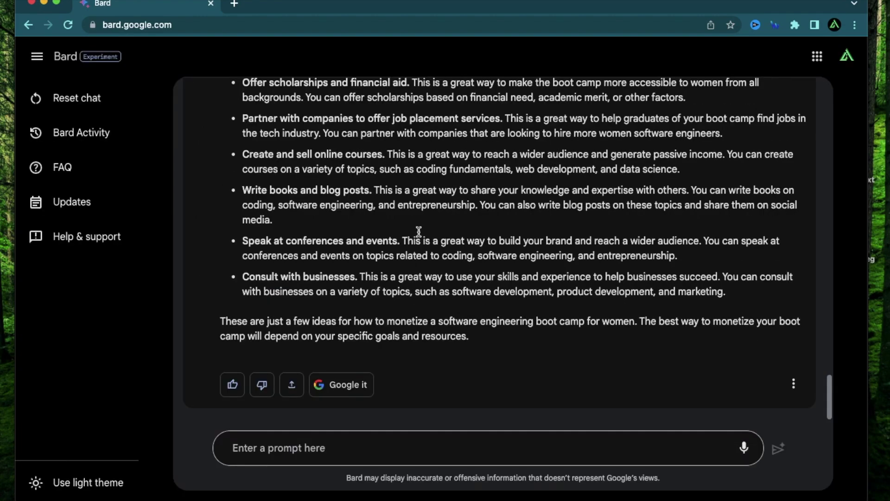
scroll(418, 232, up, 10)
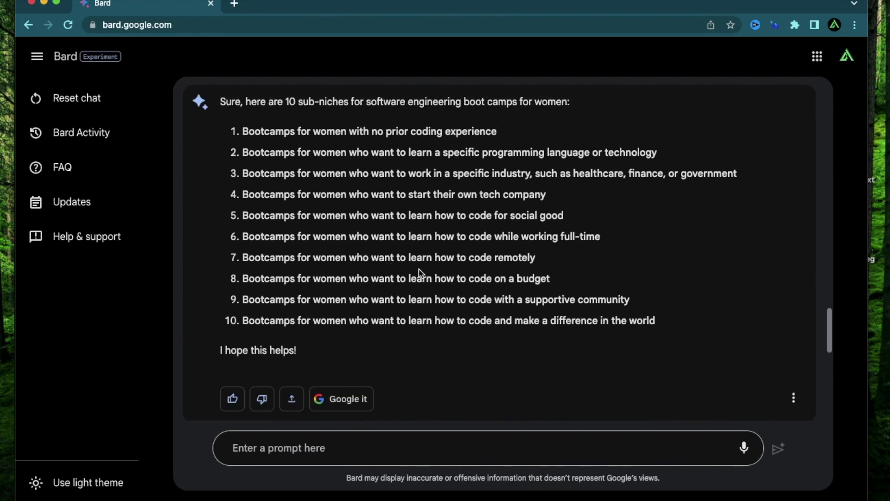
scroll(420, 273, down, 10)
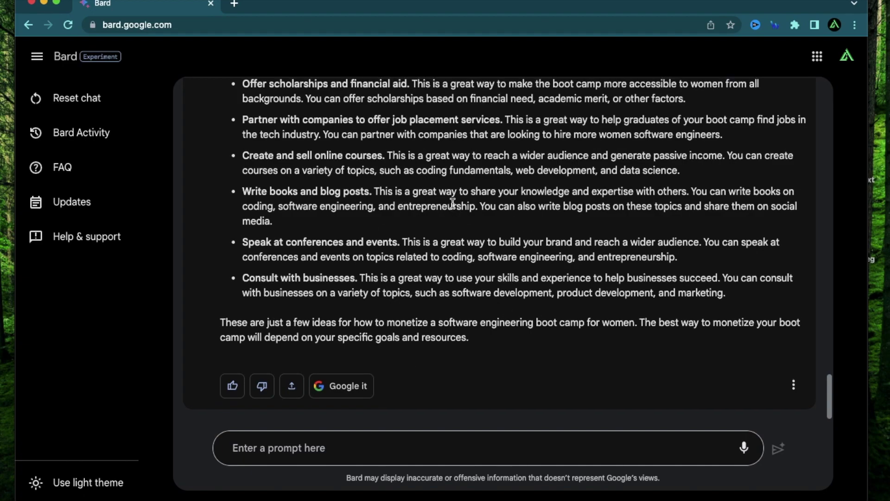
scroll(453, 200, up, 6)
scroll(453, 203, up, 5)
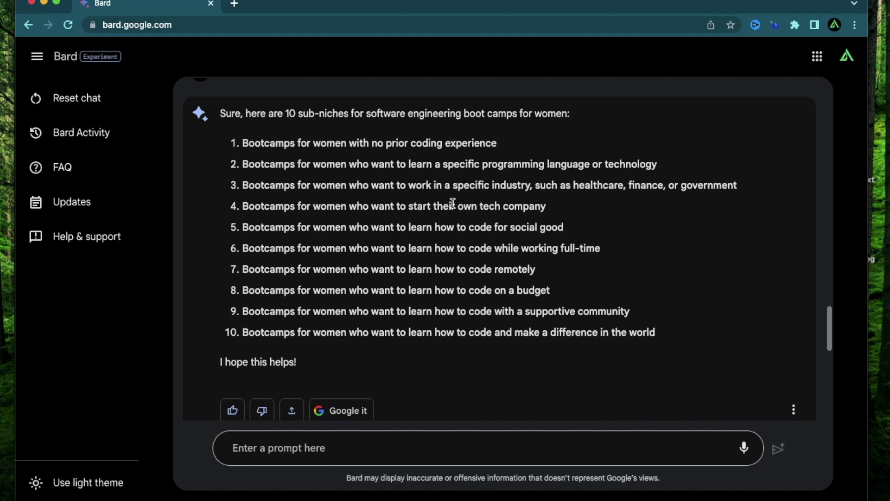
scroll(452, 203, down, 10)
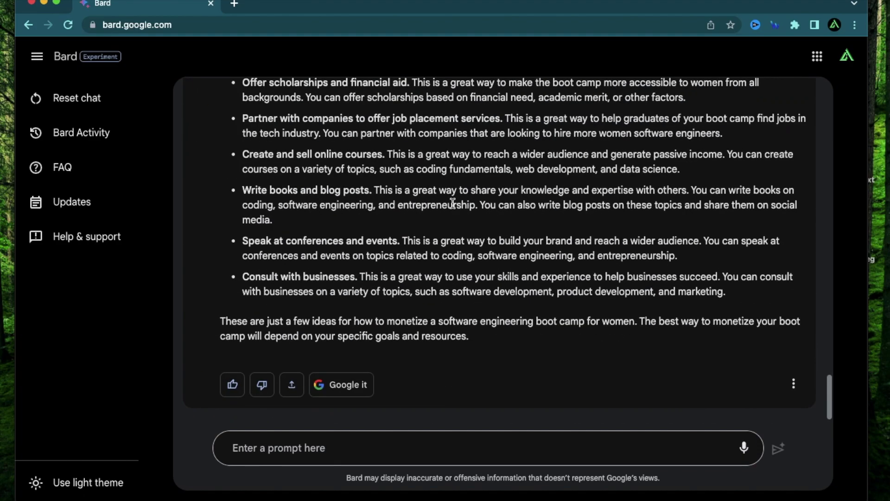
Export the monetization answer, then the 10 sub-niches answer, each to a new Google Doc
click(292, 385)
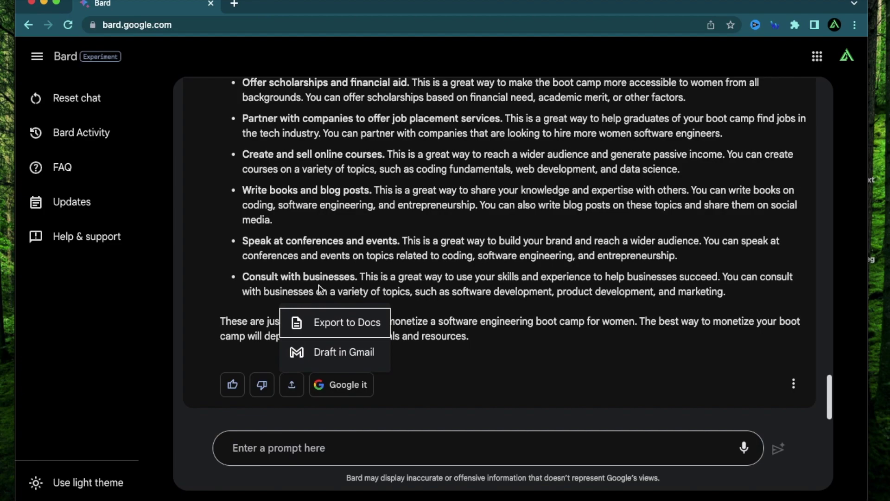
click(340, 330)
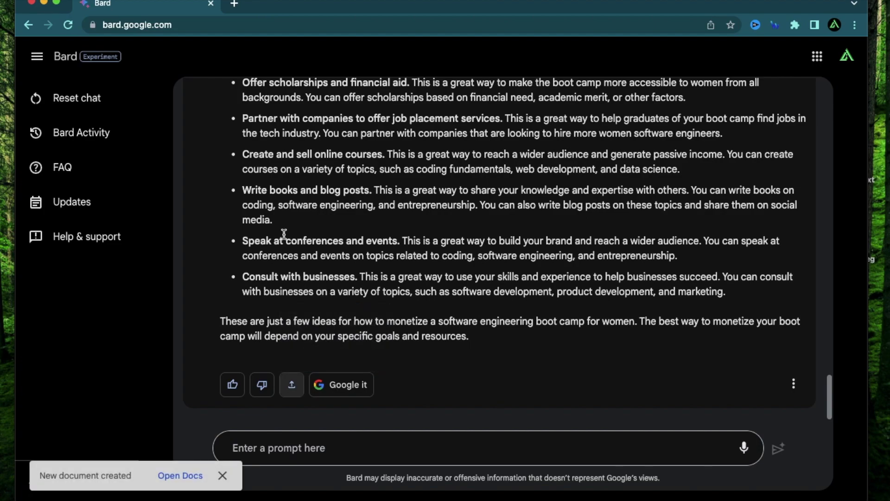
scroll(295, 201, up, 4)
scroll(295, 201, up, 5)
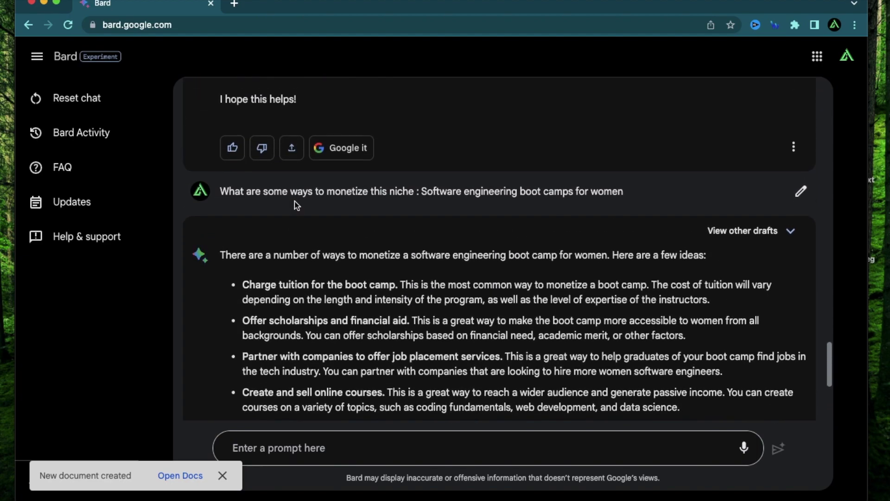
click(291, 328)
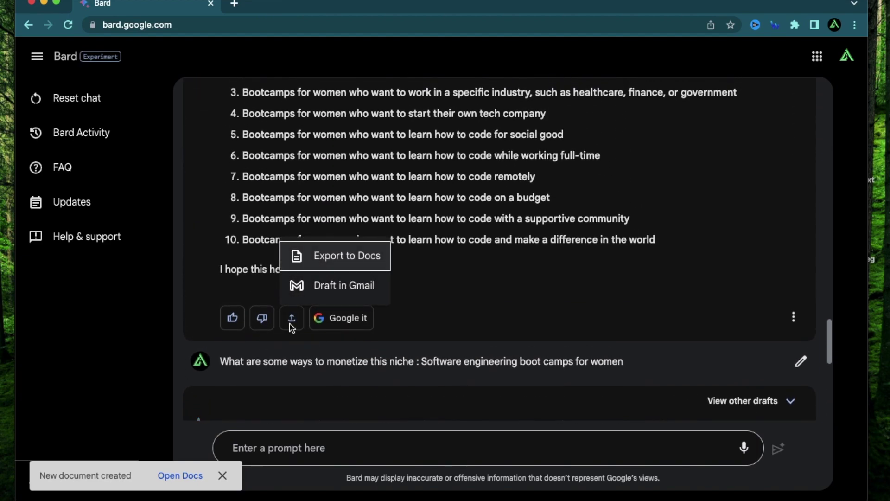
click(305, 263)
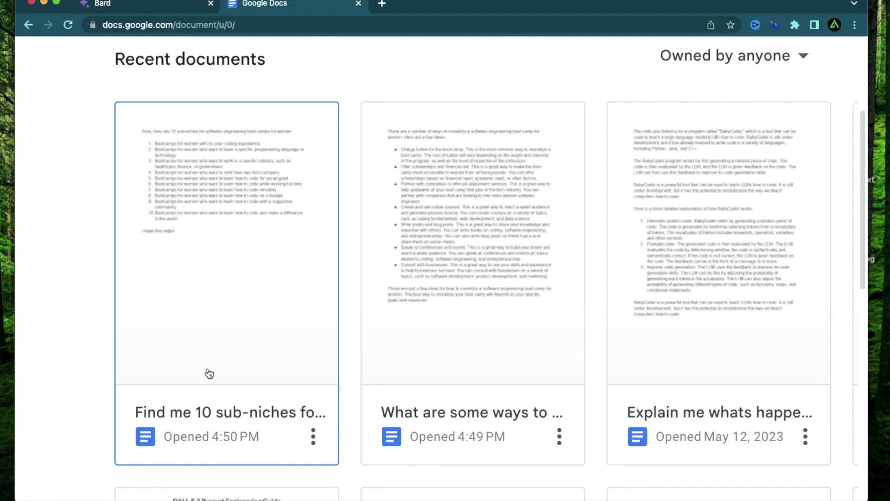
Open the 'Find me 10 sub-niches for…' document, select its first sub-niche, and return to Bard
click(217, 281)
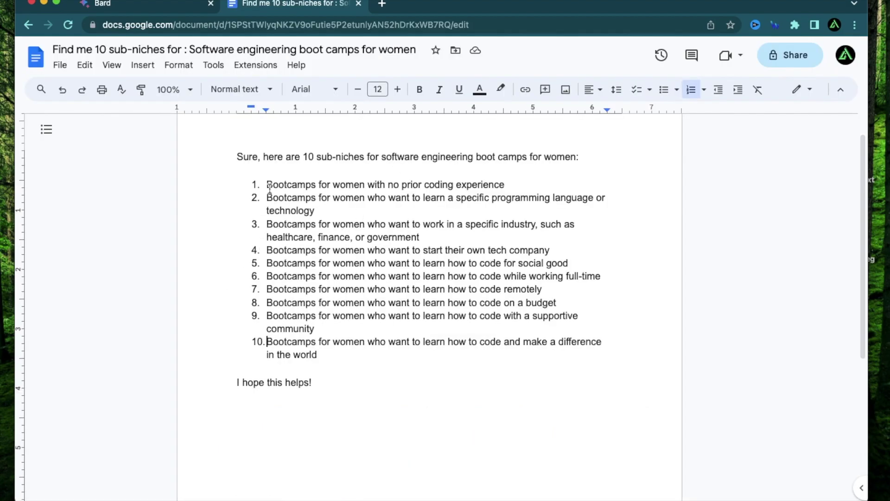
drag(268, 185, 505, 182)
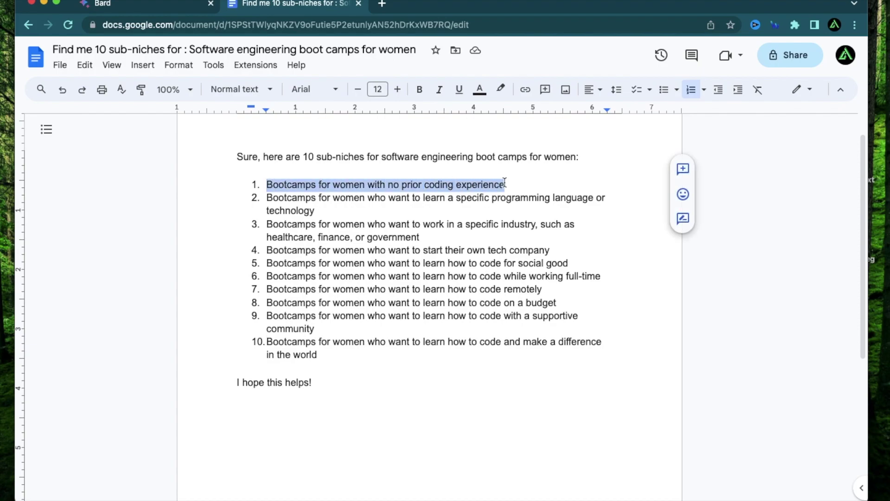
key(ctrl+shift+Tab)
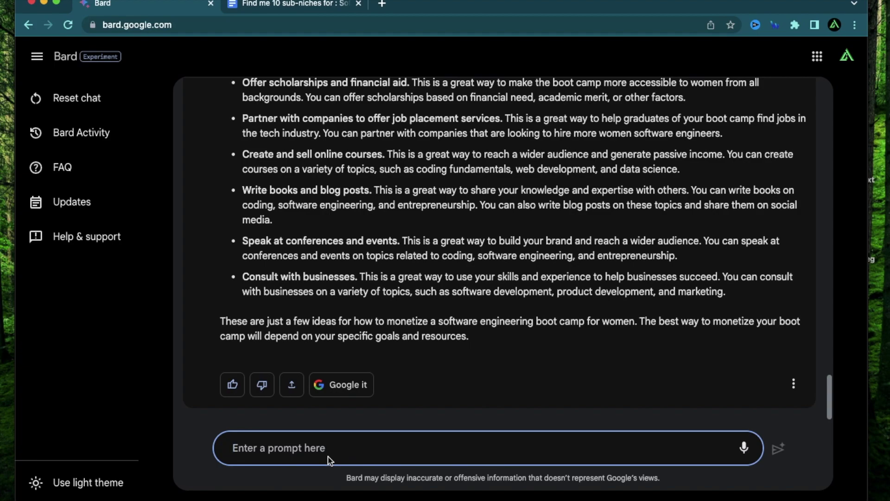
Send 'Give me 25 keywords for this sub-niche :' with the pasted Bootcamps for women sub-niche
text(Give me)
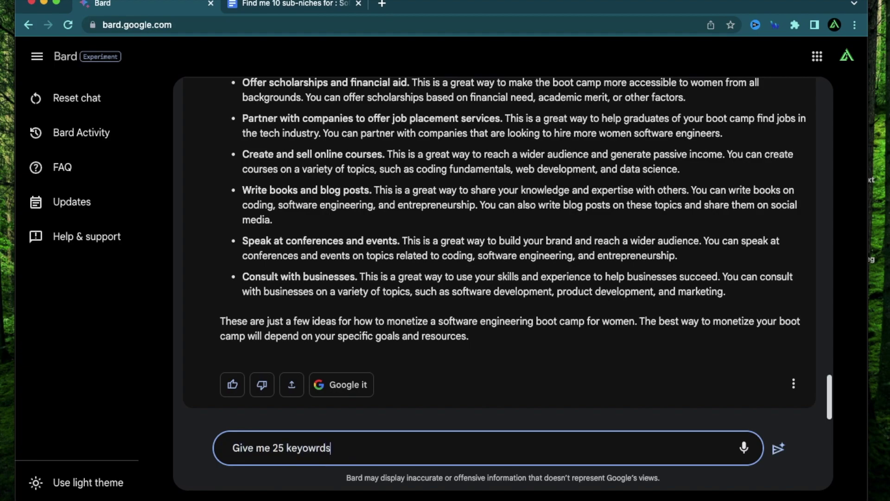
text( 25 keywords for this sub-niche)
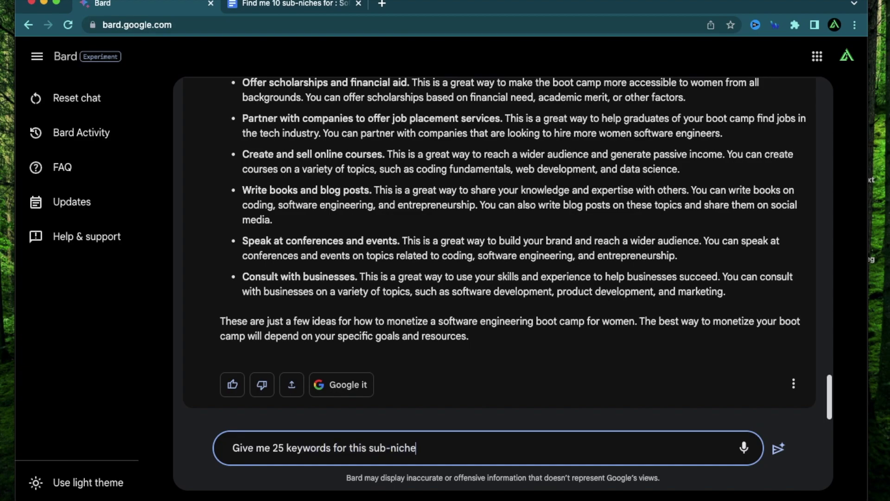
text( :)
key(super+v)
key(Return)
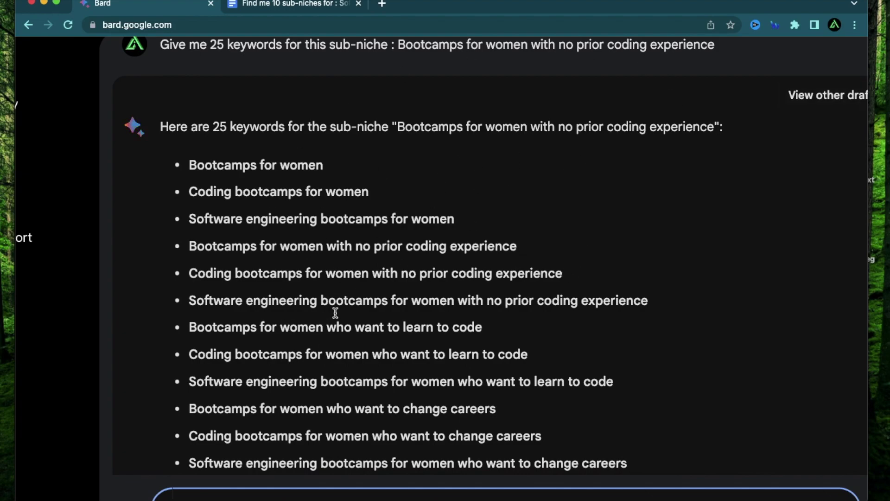
Scroll through the 25 returned keywords, zooming the page out to see the whole chat
scroll(310, 260, down, 1)
scroll(493, 272, up, 2)
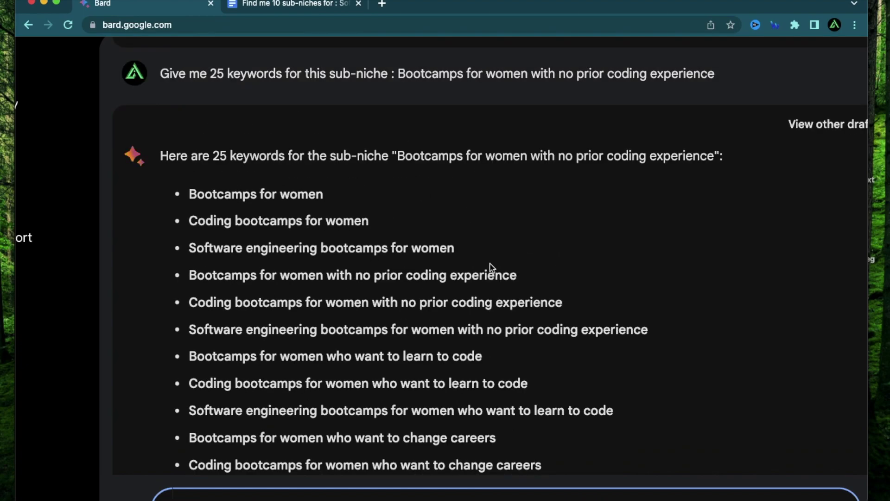
scroll(280, 278, down, 10)
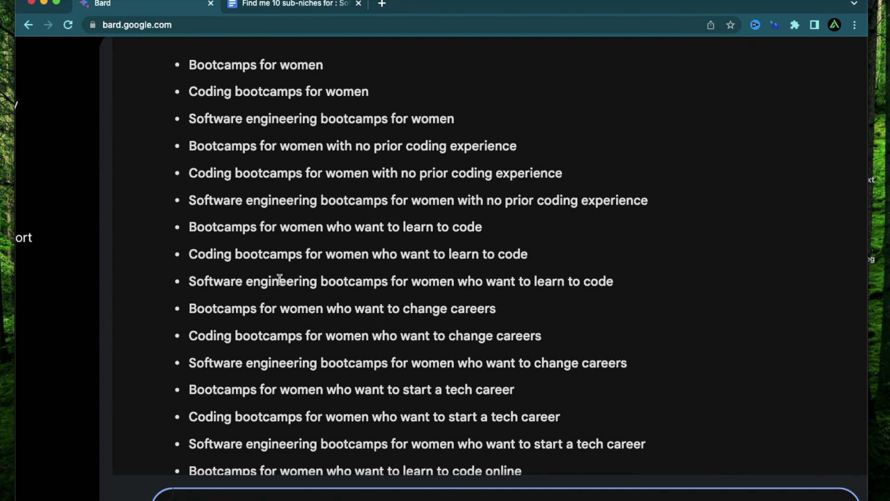
scroll(280, 279, down, 5)
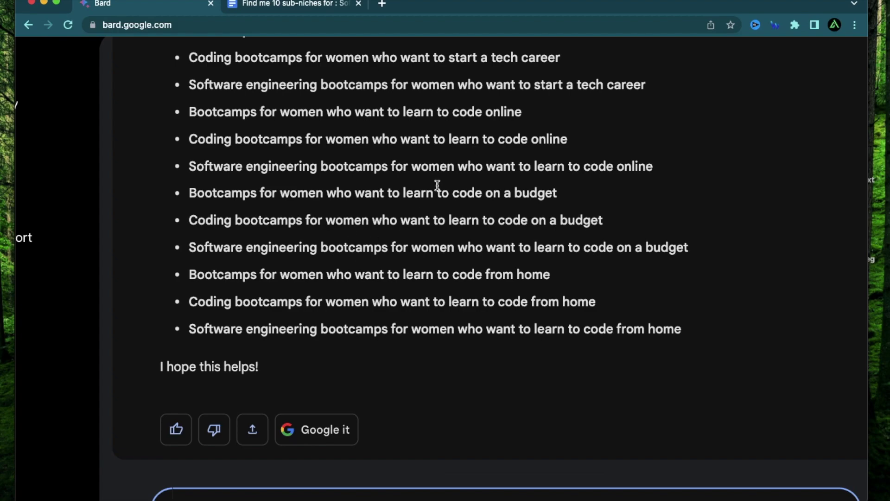
scroll(391, 252, up, 12)
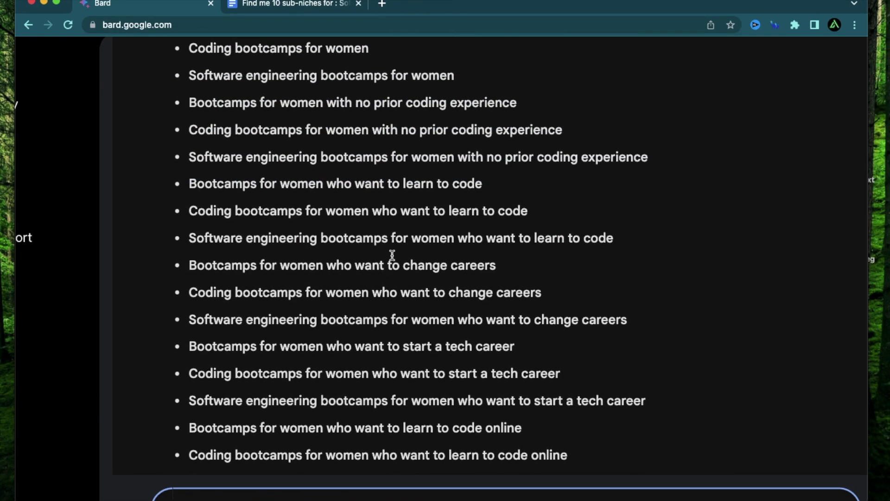
scroll(372, 165, up, 3)
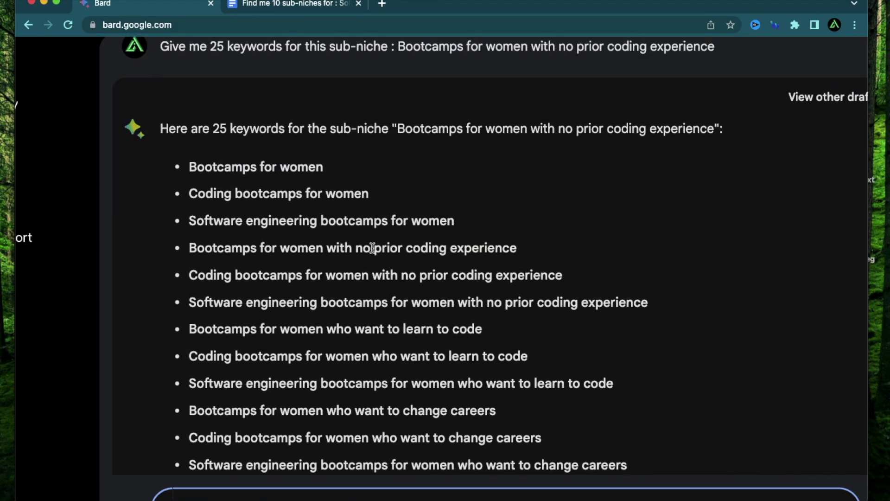
key(super+minus)
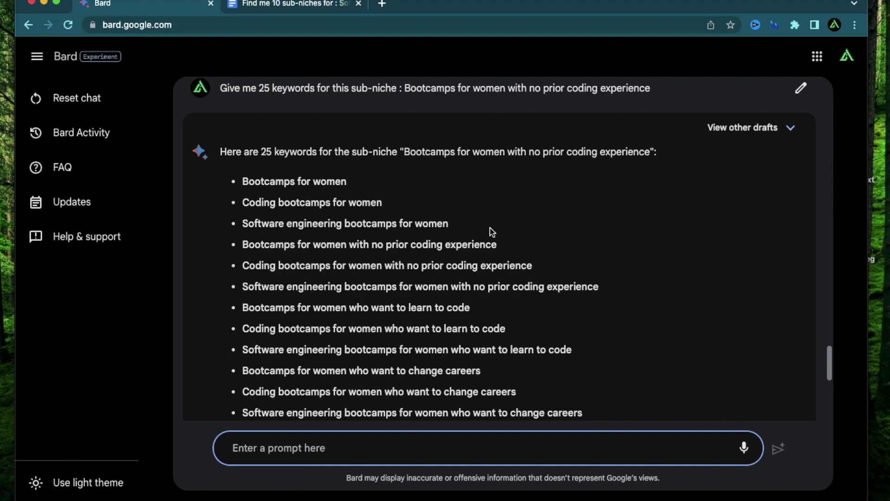
scroll(380, 180, down, 7)
scroll(381, 180, up, 15)
scroll(381, 180, down, 16)
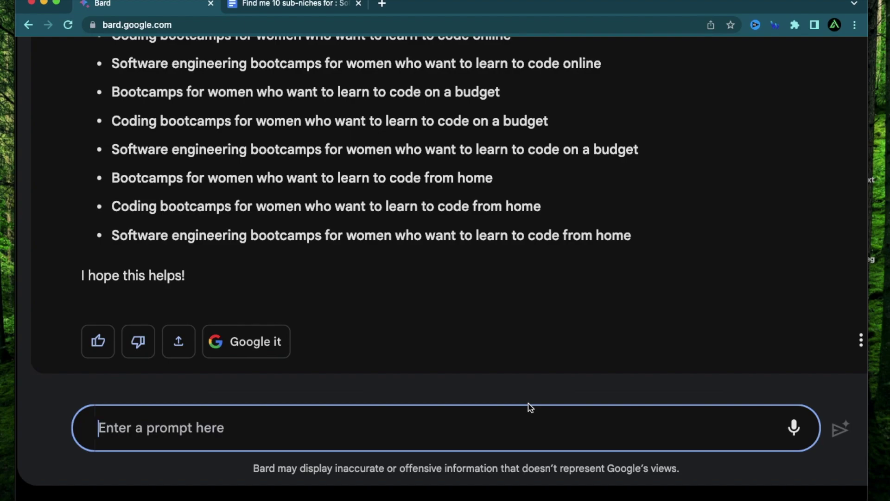
Ask Bard: 'Give me 10 niche ideas on trending topics right now'
text(Give me )
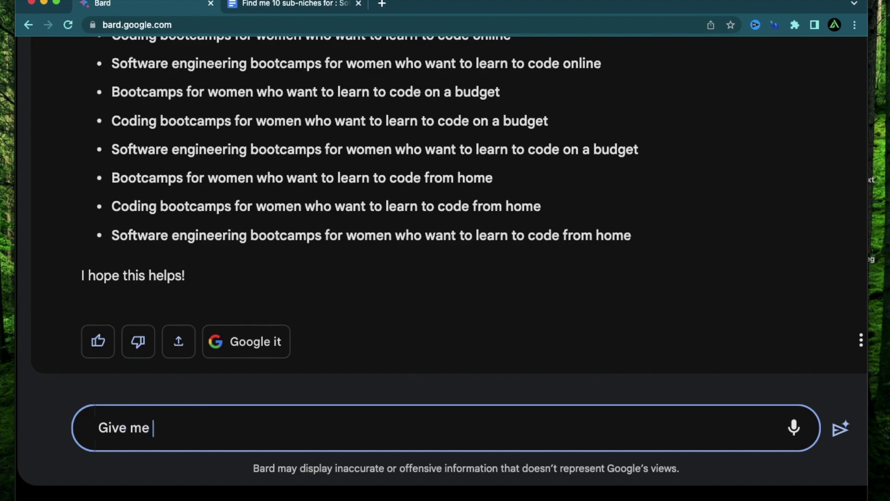
text(10 niche idea)
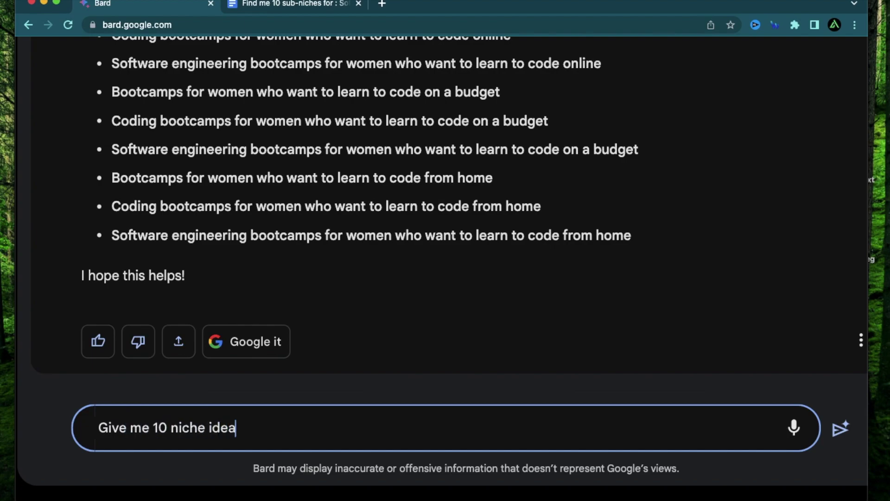
text(s on trending topics right on)
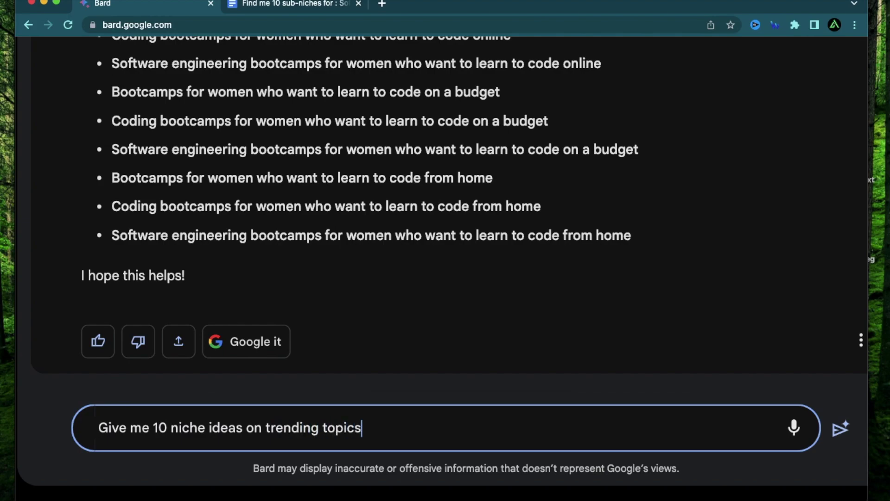
key(BackSpace)
key(BackSpace)
text(now)
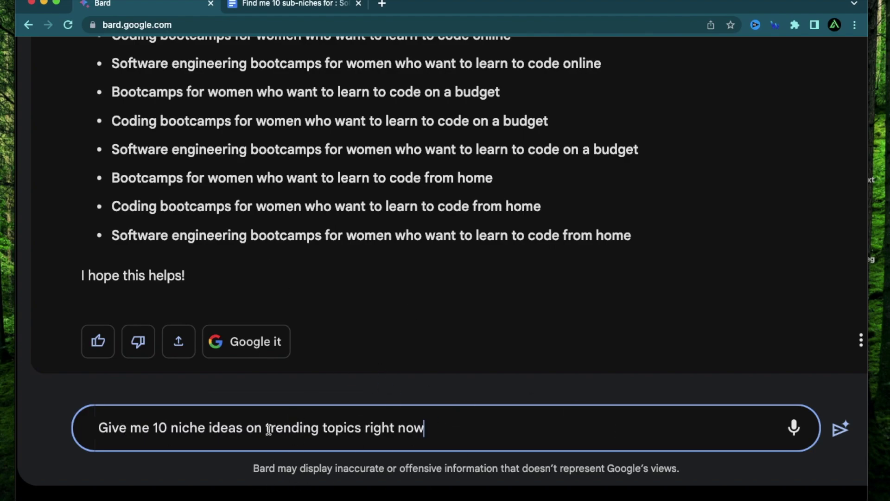
click(355, 429)
drag(266, 429, 317, 432)
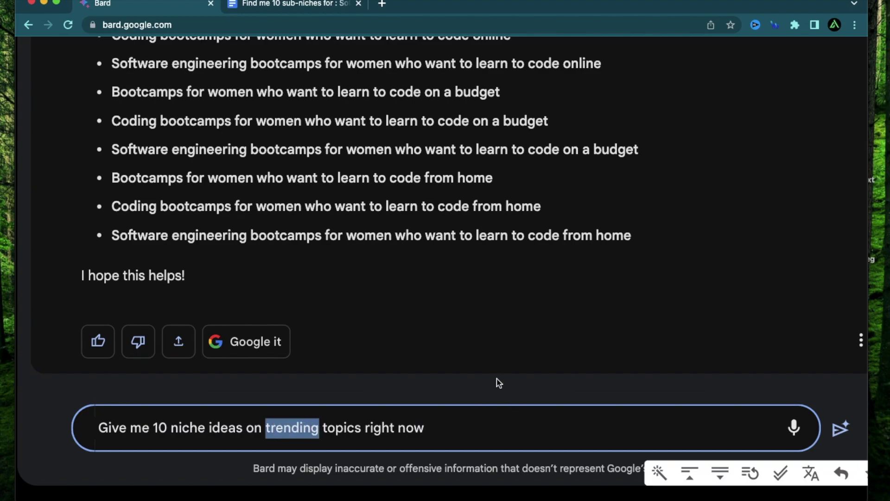
click(454, 427)
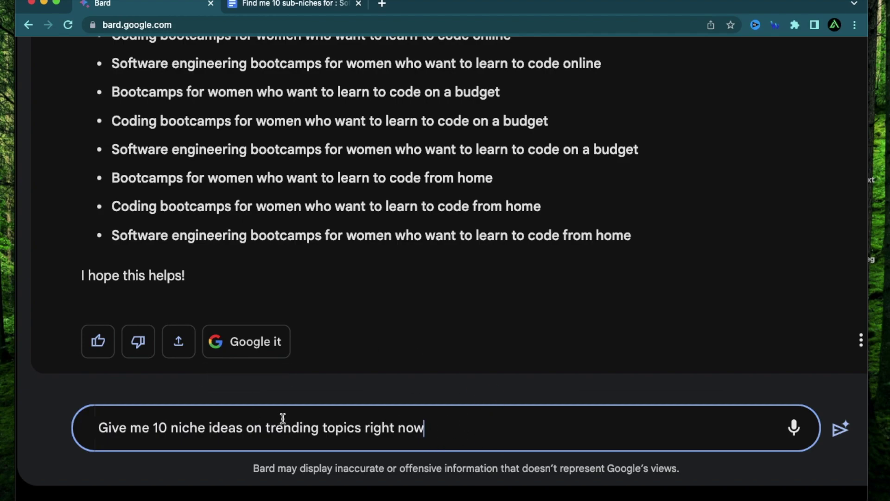
key(Return)
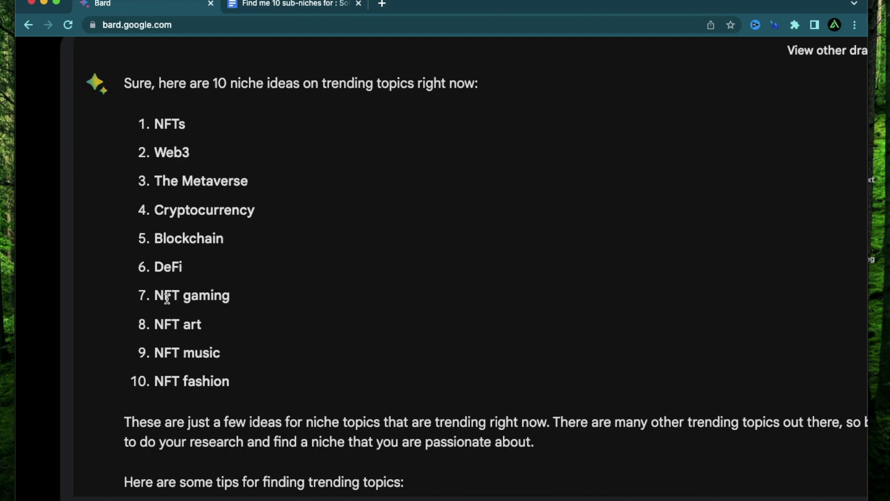
Scroll through the 10 trending niche ideas, from NFTs and Web3 to NFT fashion
scroll(200, 375, down, 3)
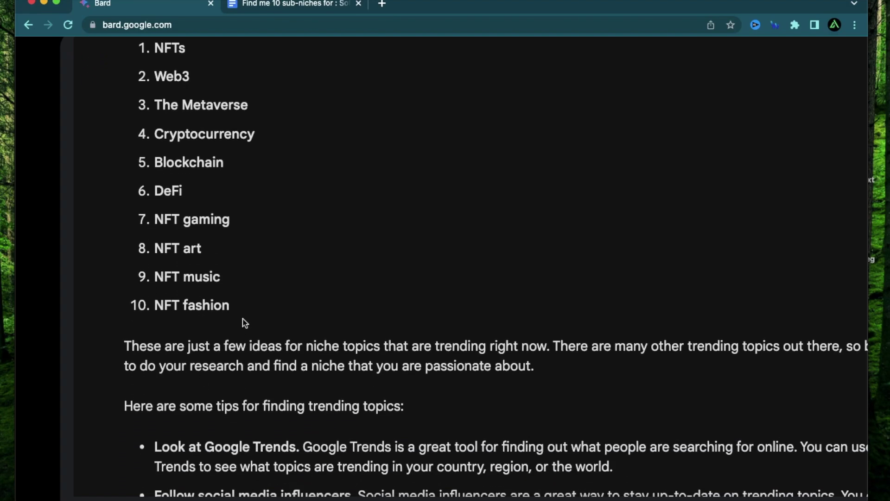
scroll(342, 263, down, 5)
scroll(418, 215, right, 2)
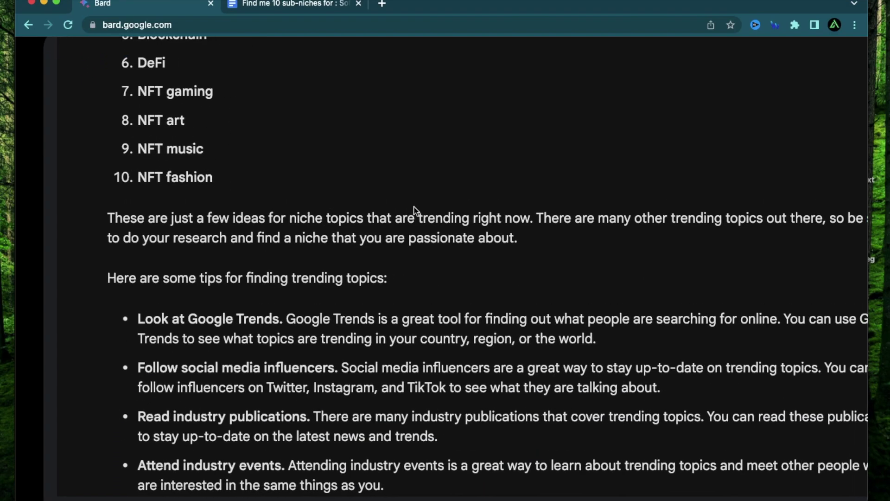
scroll(423, 214, right, 2)
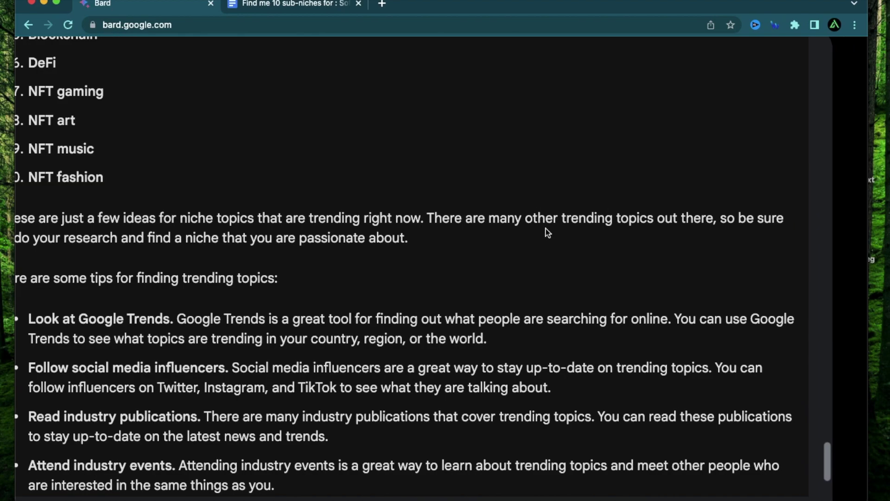
scroll(394, 218, left, 3)
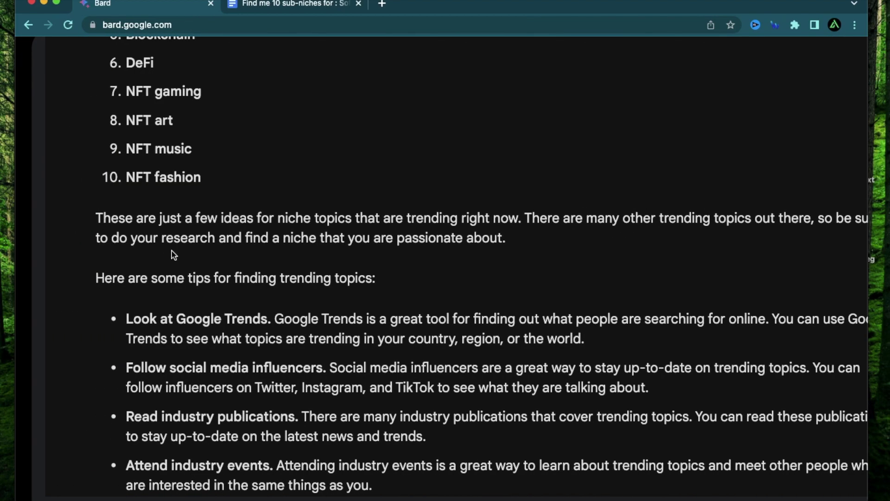
scroll(433, 166, up, 5)
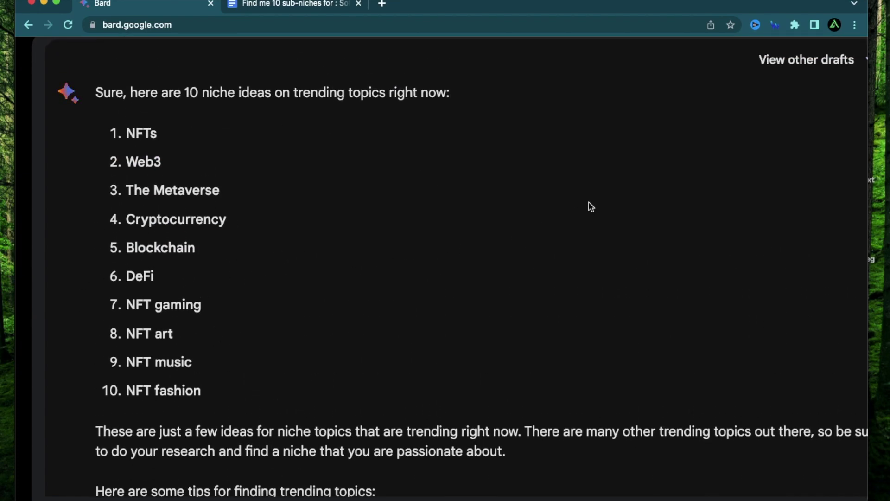
Resend the trending niche request with an added line 'Avoid - Web3, Crypto, Blockchain'
click(318, 442)
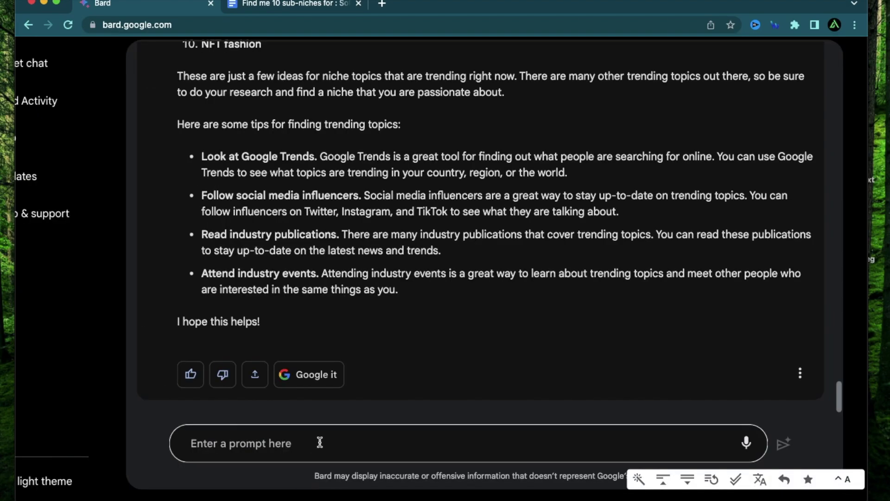
text(Give me 10 niche ideas on trending topics right now)
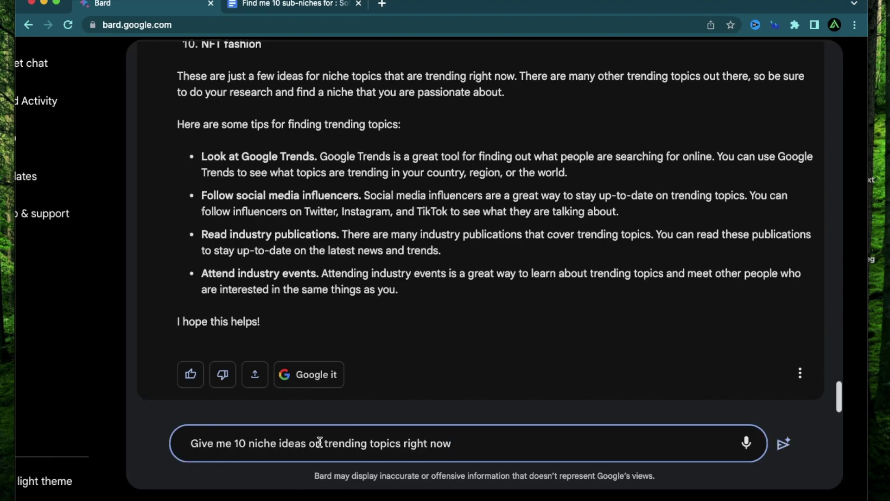
key(shift+Return)
text(A)
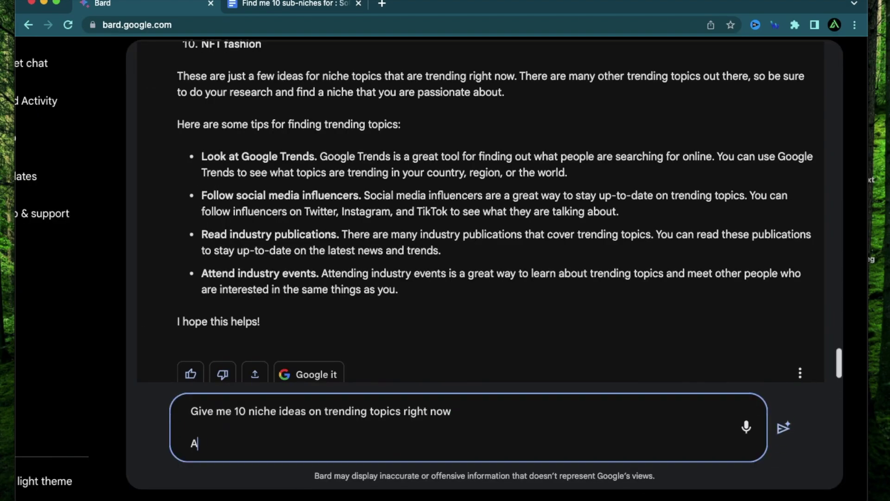
text(void - Web3, Crypto, Blockchain)
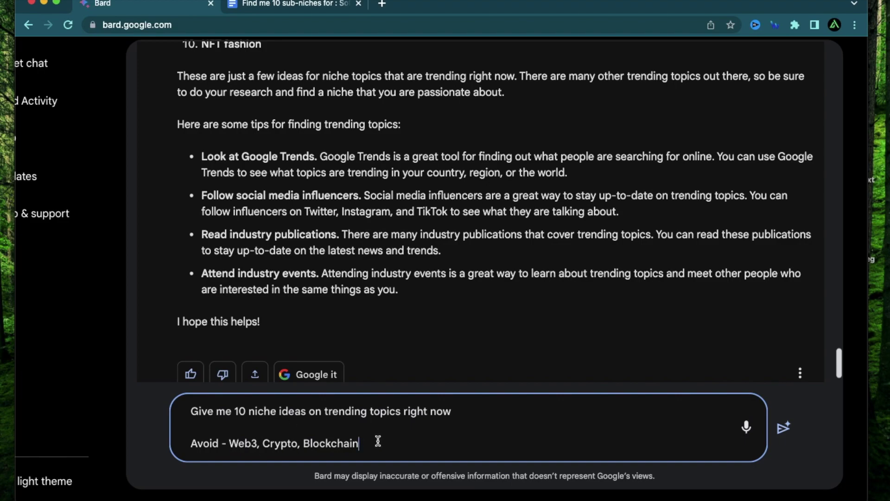
key(Return)
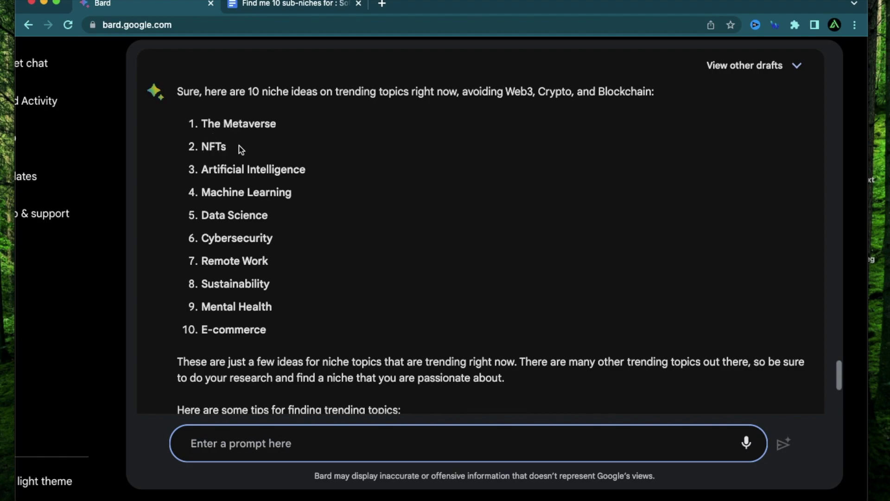
Review the revised list, highlighting Artificial Intelligence, Machine Learning, Sustainability and Mental Health
drag(202, 168, 308, 175)
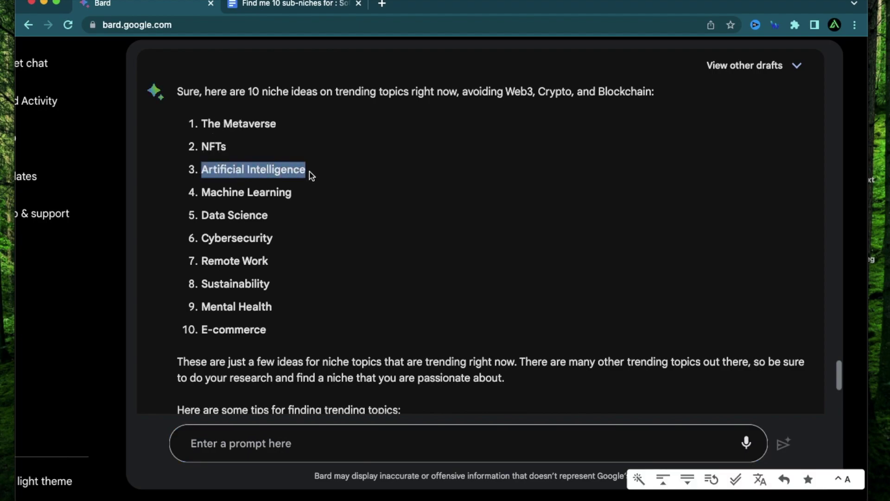
click(202, 194)
drag(203, 195, 296, 194)
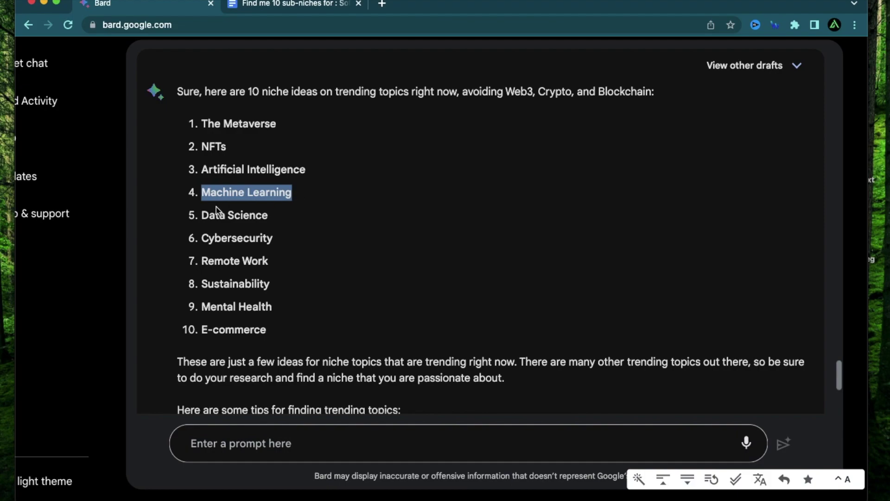
drag(216, 212, 284, 215)
scroll(199, 233, down, 1)
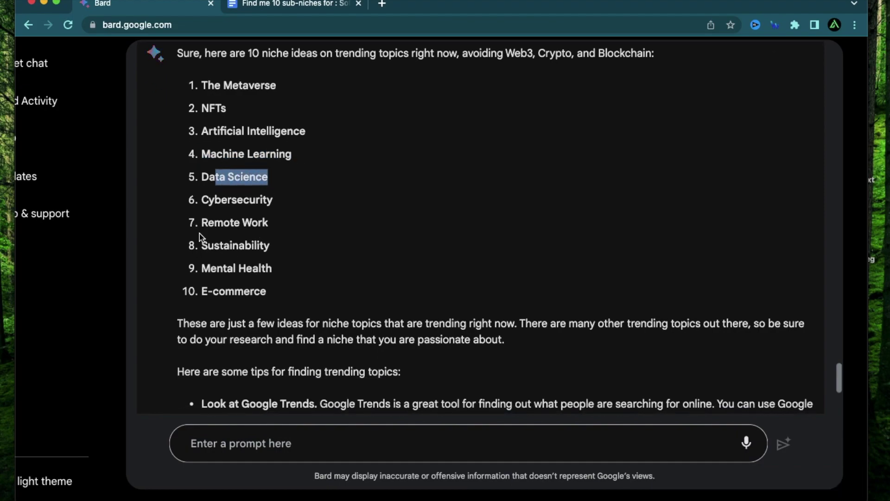
drag(204, 244, 269, 246)
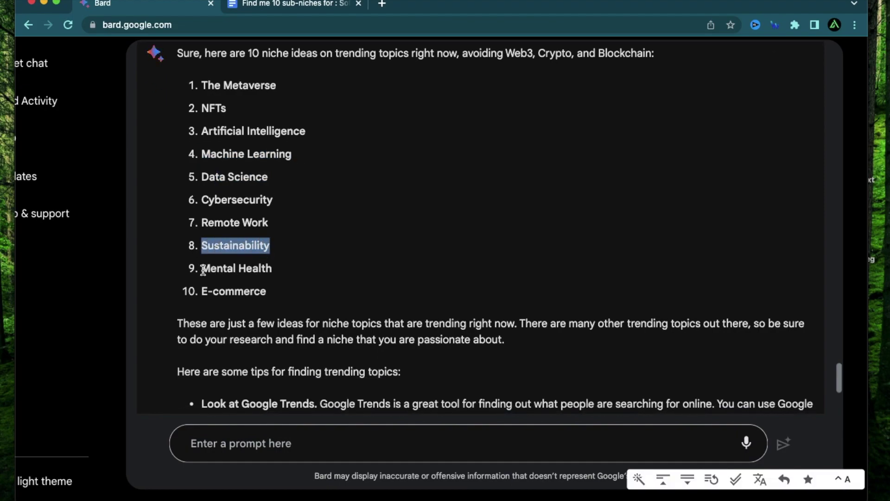
drag(205, 267, 274, 275)
click(359, 271)
key(super+minus)
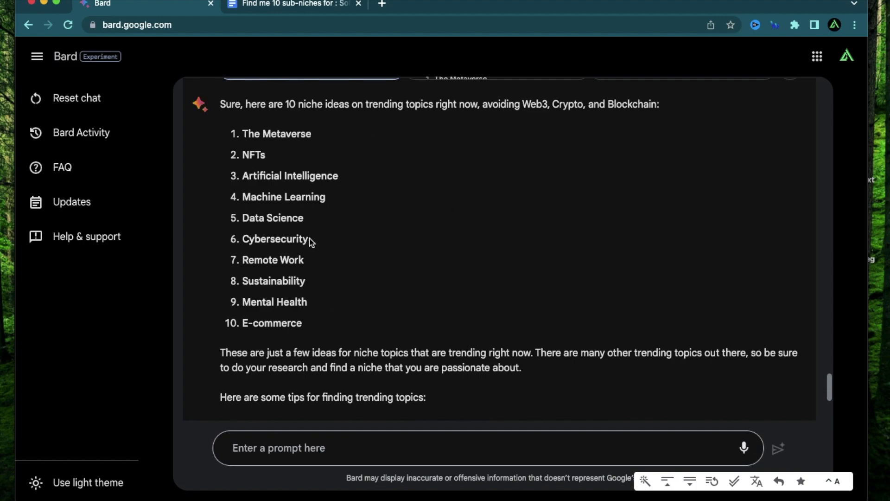
scroll(437, 248, up, 1)
Ask 'Which of these are best for an online business' and read Bard's summary advice
scroll(438, 249, down, 6)
click(310, 448)
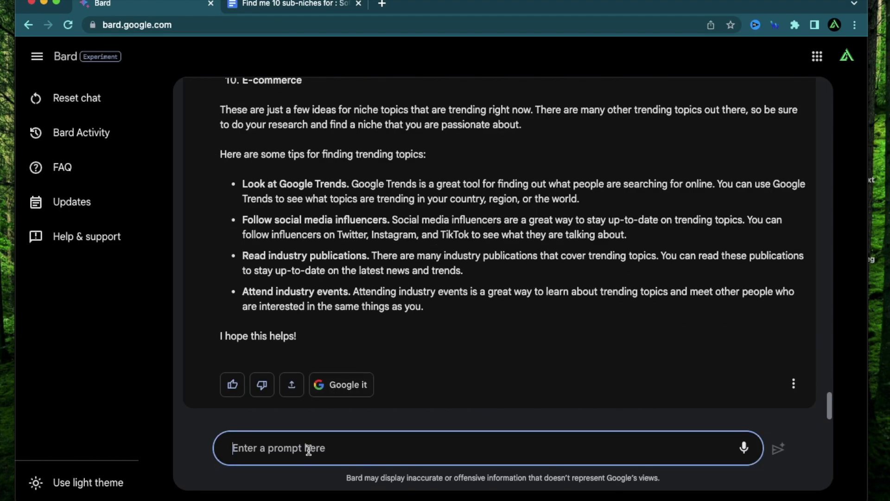
text(Which of these are best for an online business)
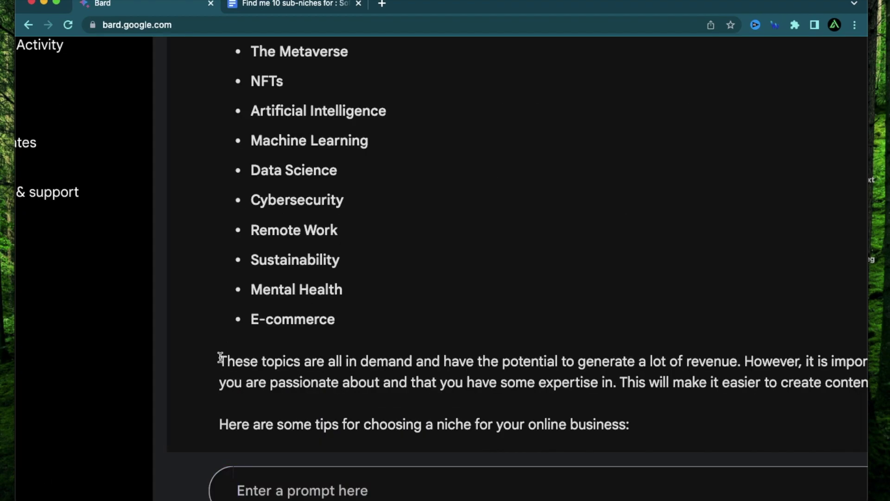
drag(218, 360, 733, 364)
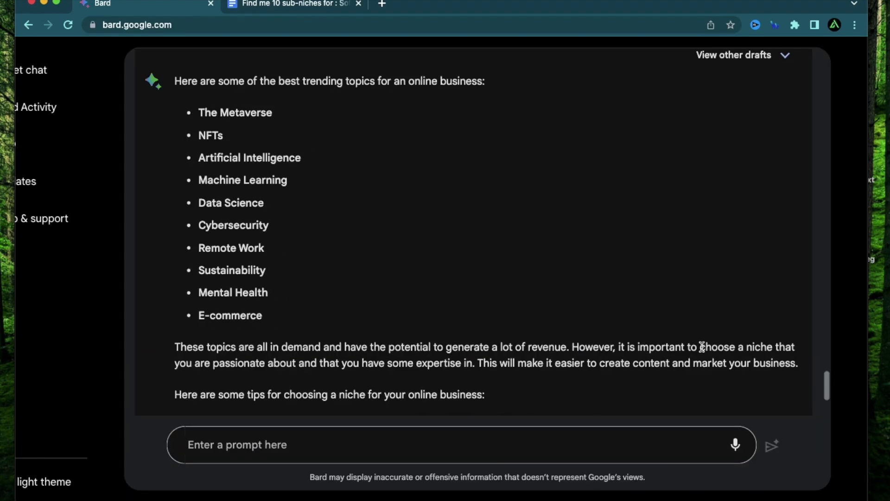
drag(702, 347, 473, 365)
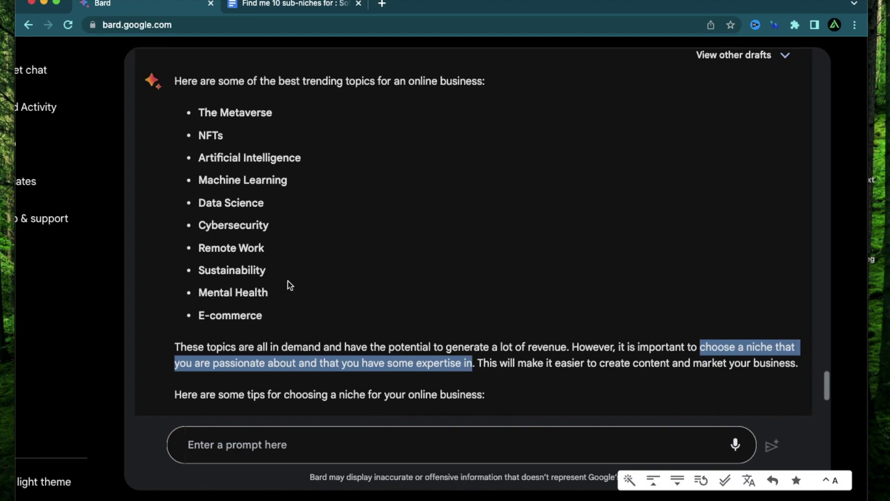
click(211, 138)
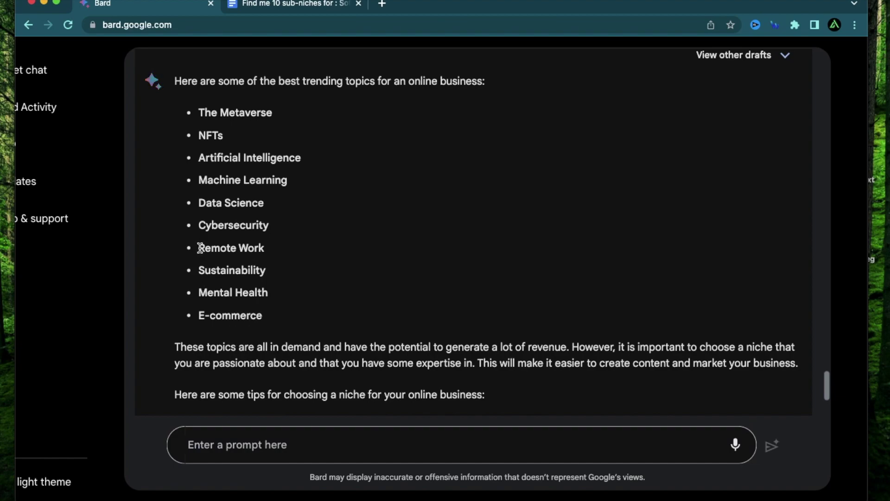
Pick Remote Work and review its sub-niches, Virtual assistants through Software engineers
drag(200, 248, 267, 255)
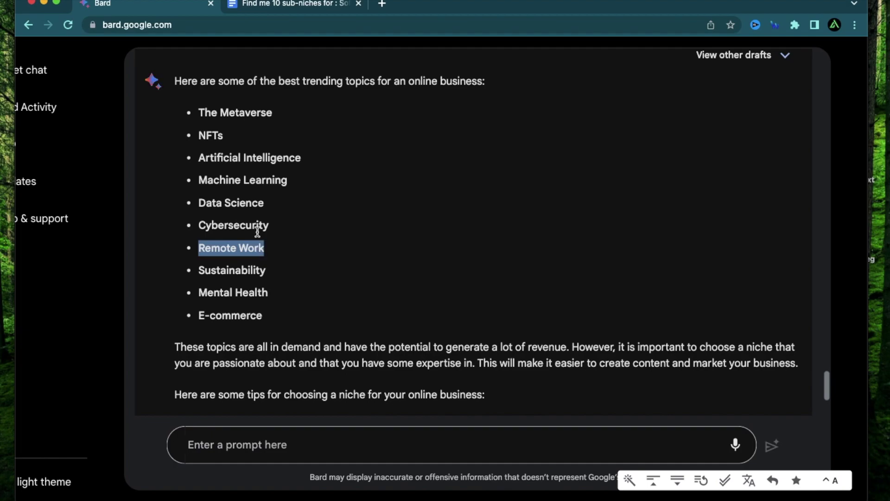
scroll(246, 239, left, 3)
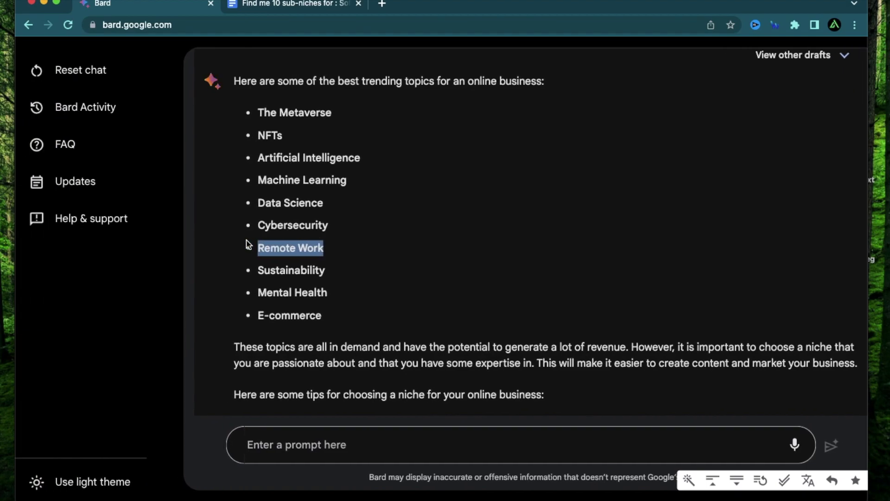
scroll(246, 241, down, 4)
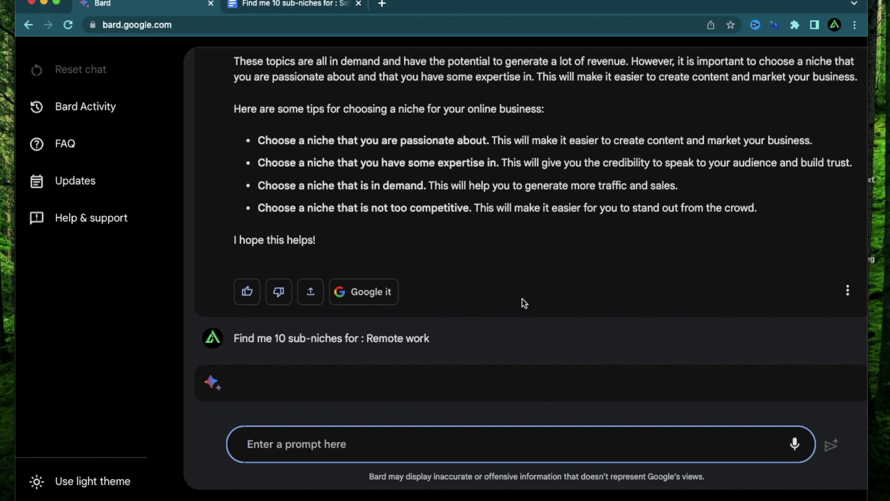
scroll(523, 302, down, 1)
drag(258, 117, 355, 116)
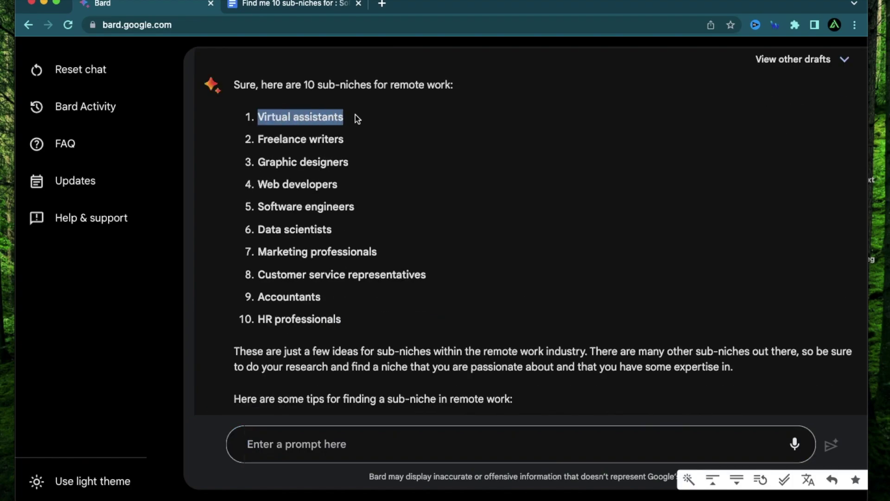
drag(258, 139, 352, 208)
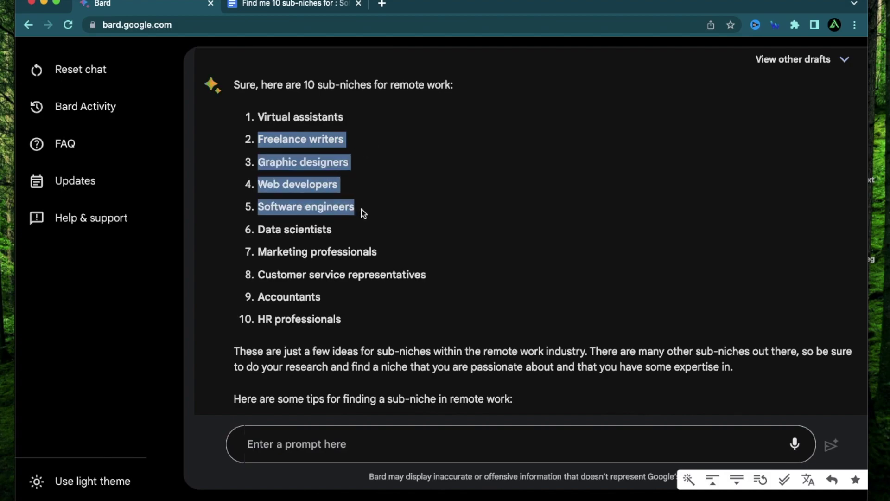
Read the rest of the answer, including the tips for choosing a remote-work sub-niche
scroll(330, 273, down, 2)
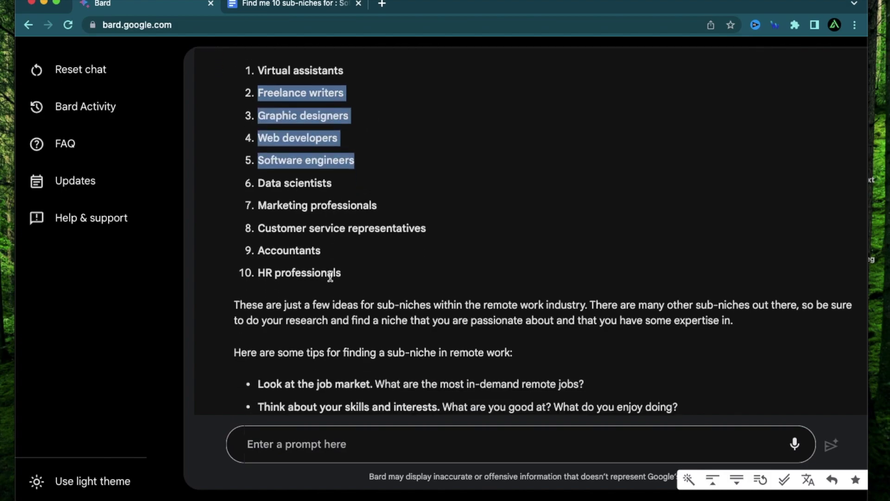
scroll(330, 277, down, 1)
scroll(307, 306, down, 3)
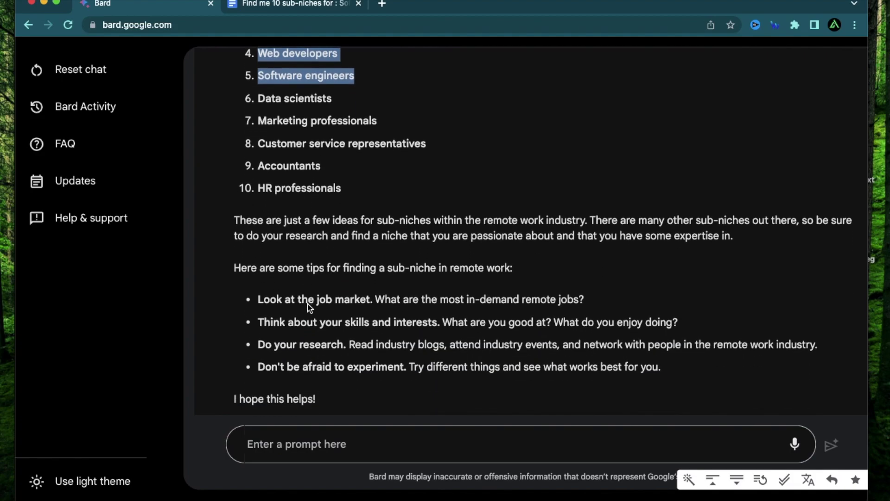
drag(315, 221, 592, 221)
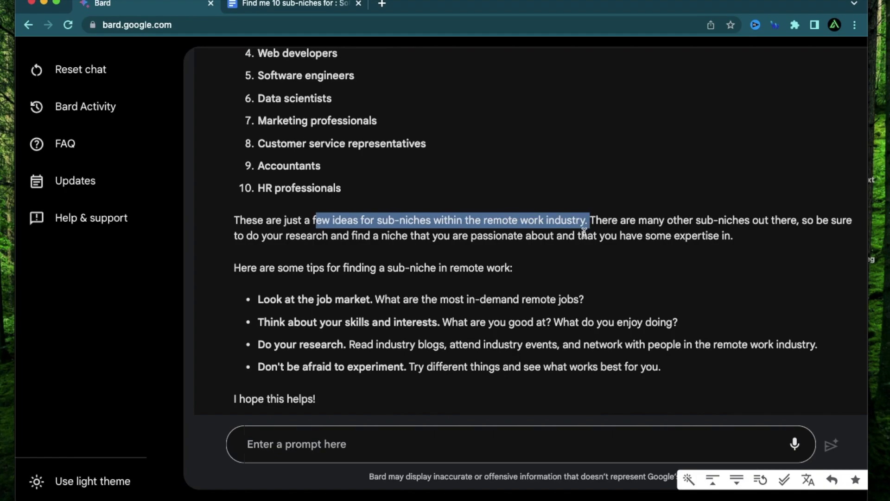
click(310, 204)
scroll(310, 204, down, 2)
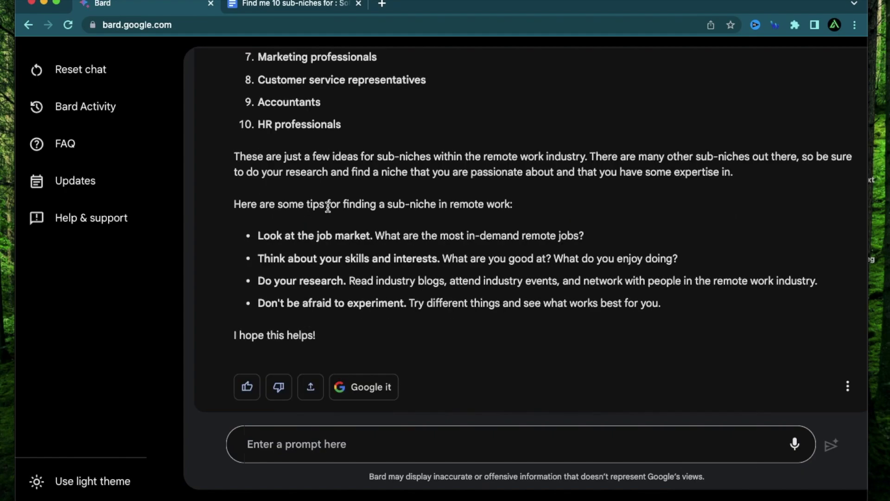
scroll(440, 209, up, 5)
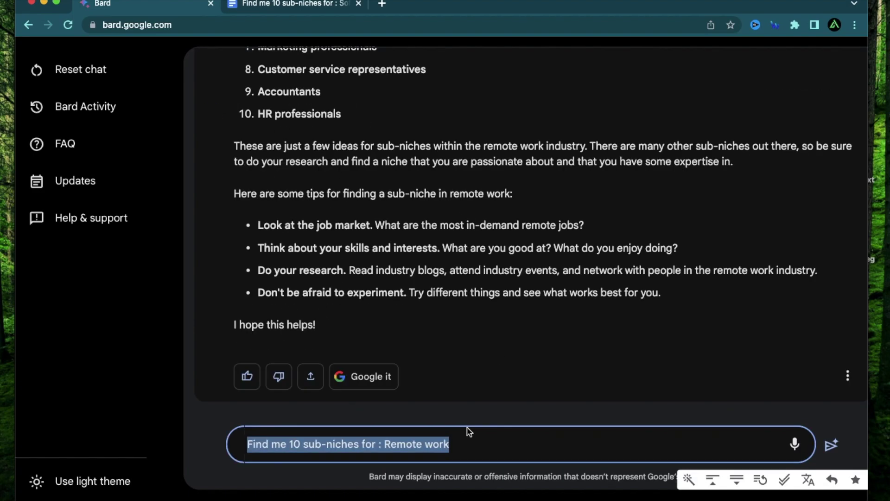
Send 'Find me 10 sub-niches to build an online business for the main niche : Remote work'
key(BackSpace)
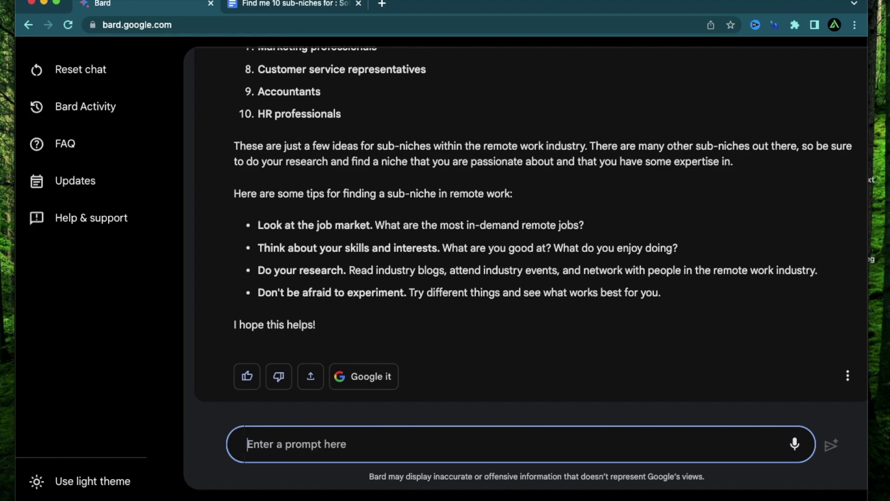
text(Find me 10 sub-niches for : Remote work)
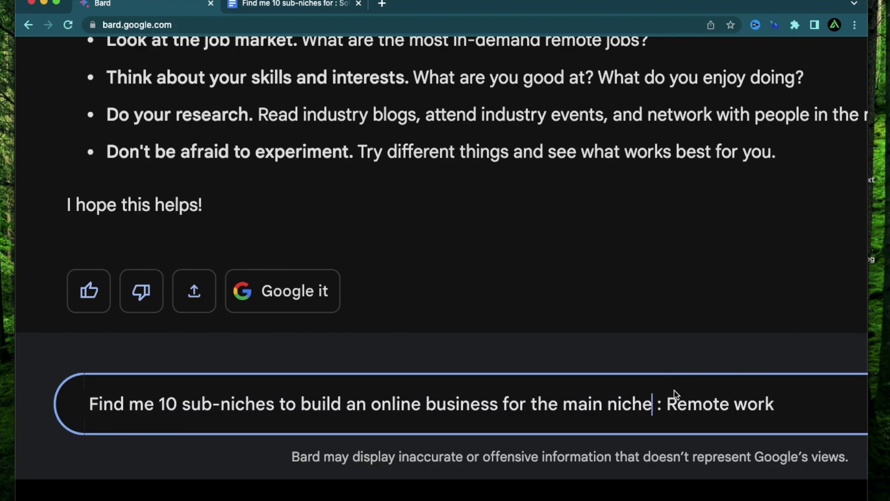
key(Return)
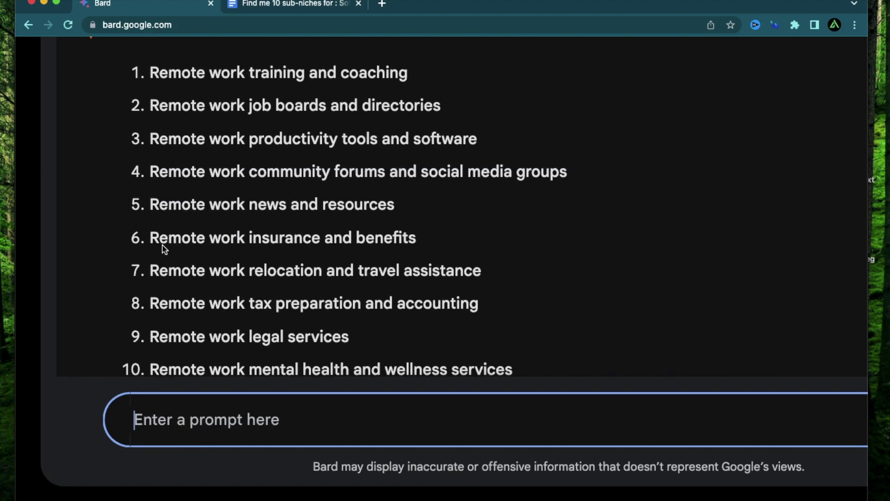
Scroll through the 10 online-business sub-niches, from training and coaching to wellness services
scroll(91, 210, up, 2)
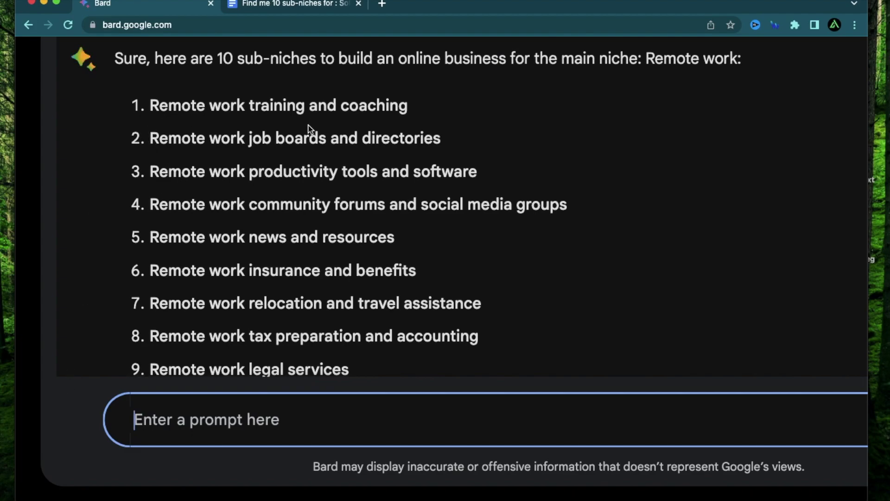
scroll(310, 130, down, 1)
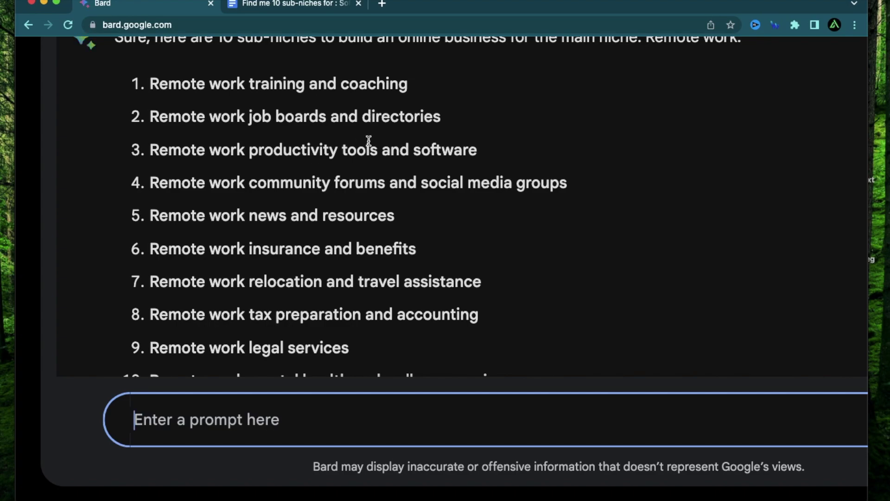
scroll(292, 196, down, 1)
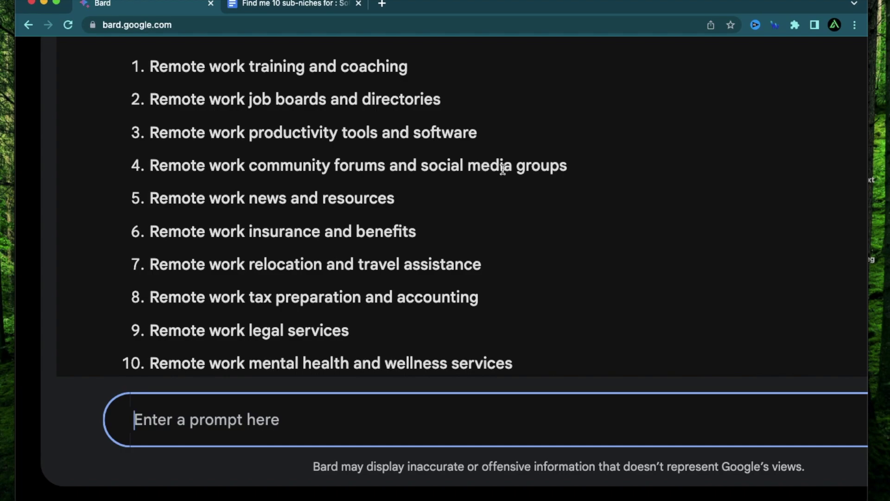
scroll(278, 181, down, 3)
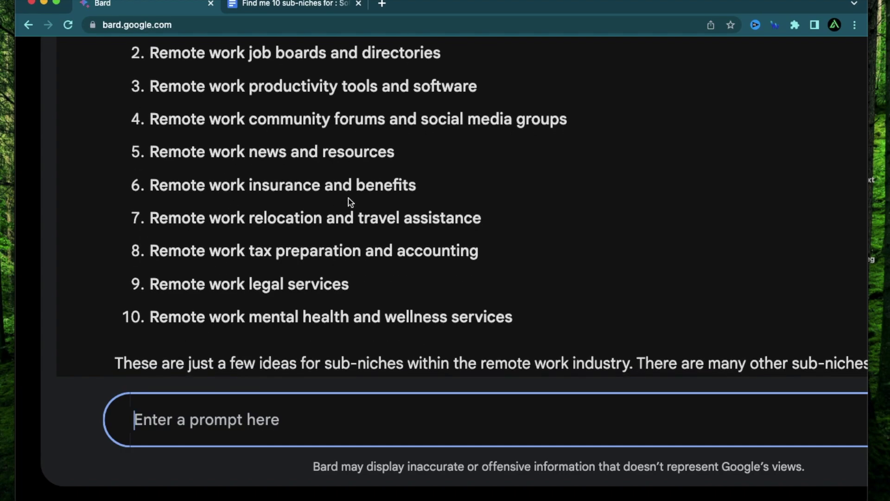
scroll(309, 227, down, 2)
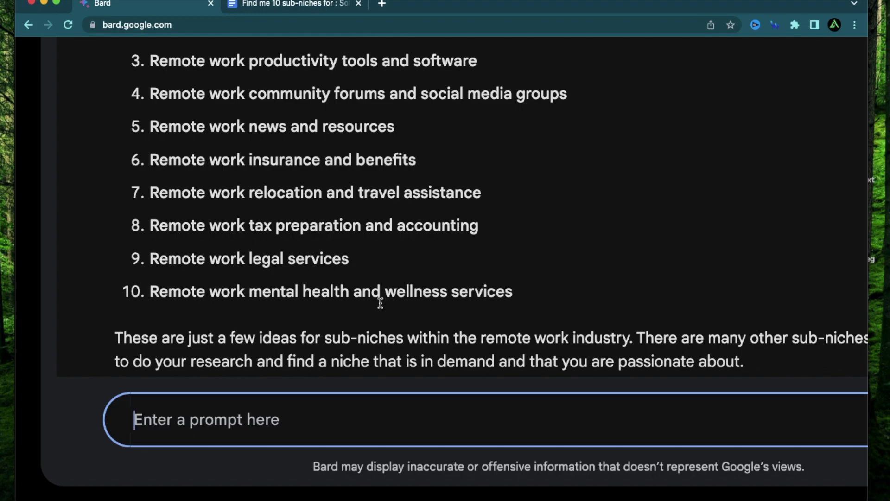
scroll(478, 270, down, 5)
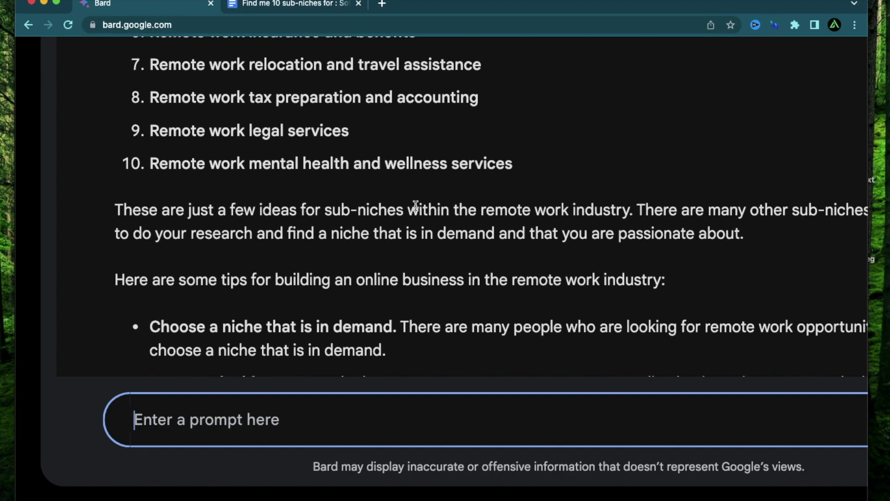
scroll(471, 197, down, 5)
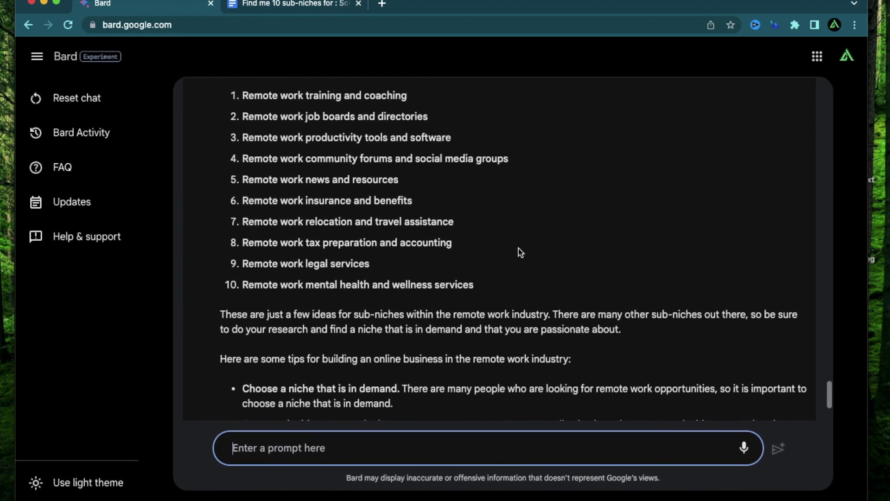
scroll(518, 242, up, 10)
scroll(518, 242, down, 10)
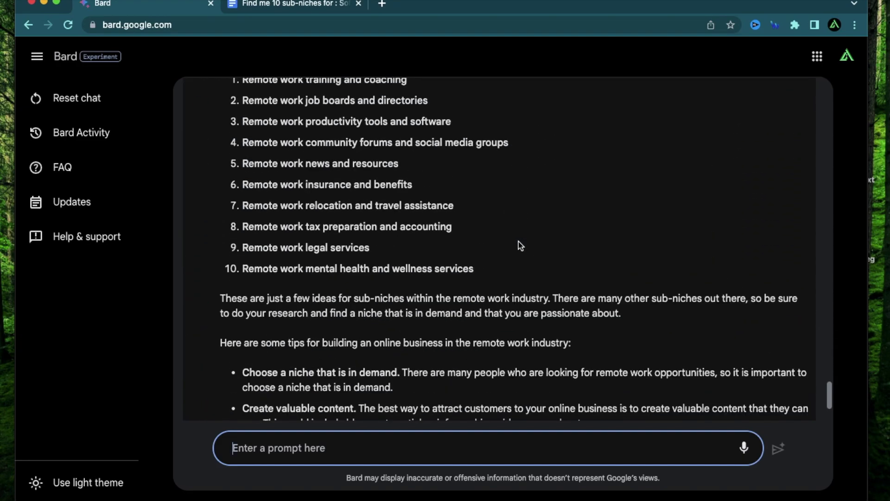
scroll(362, 176, up, 2)
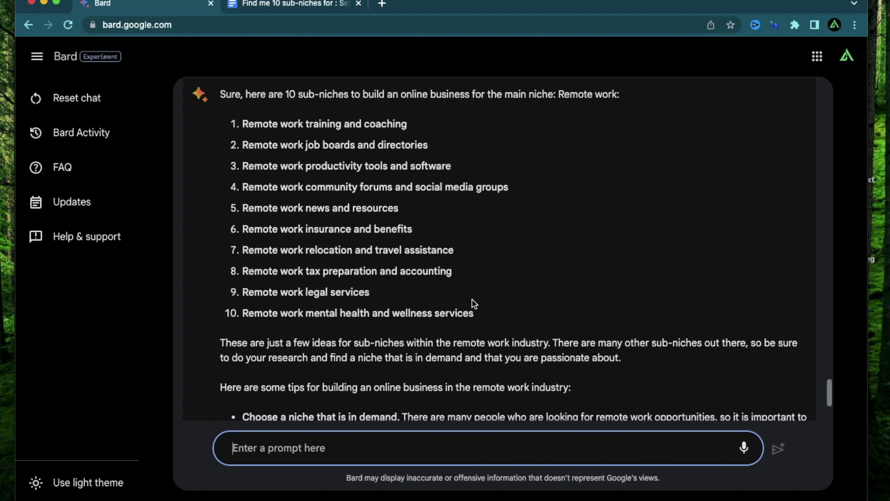
scroll(474, 299, down, 5)
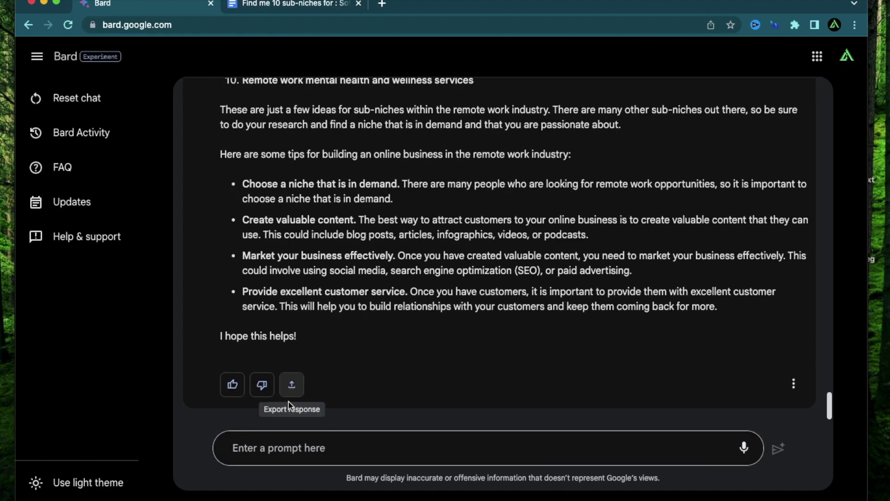
Export the remote-work sub-niches answer via Export to Docs, then review sub-niche 7
click(292, 386)
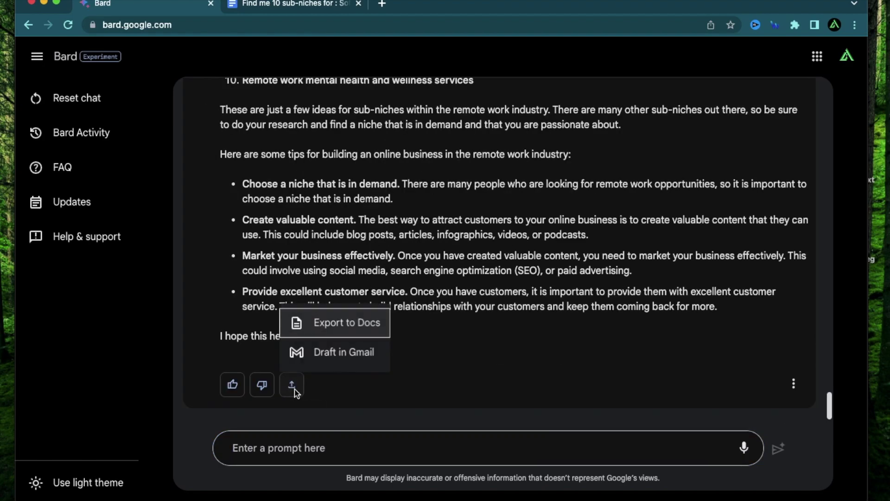
click(345, 325)
scroll(226, 235, up, 5)
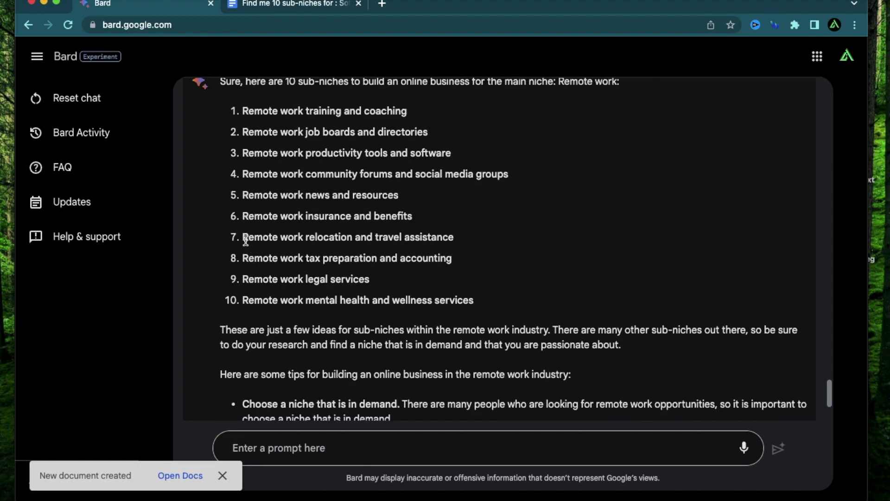
drag(244, 238, 458, 246)
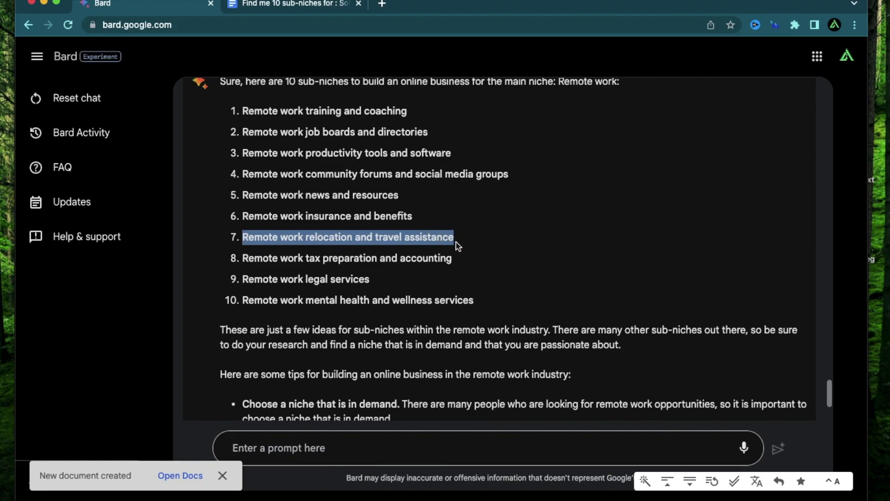
scroll(371, 325, down, 5)
click(289, 445)
text(Gi)
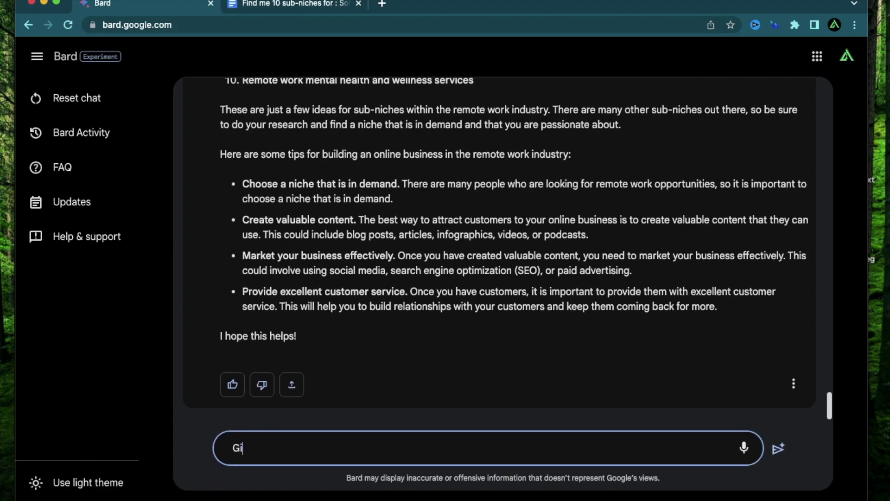
text(ve me 25 keywords for this s)
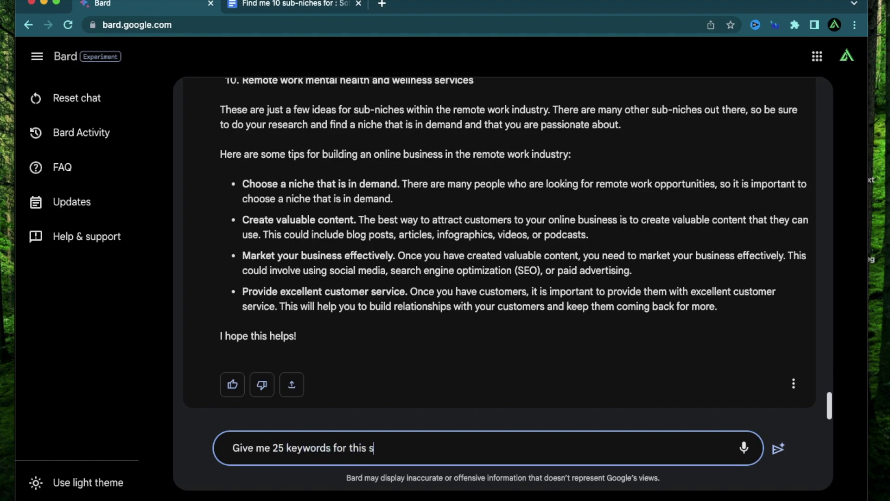
text(ub-niche)
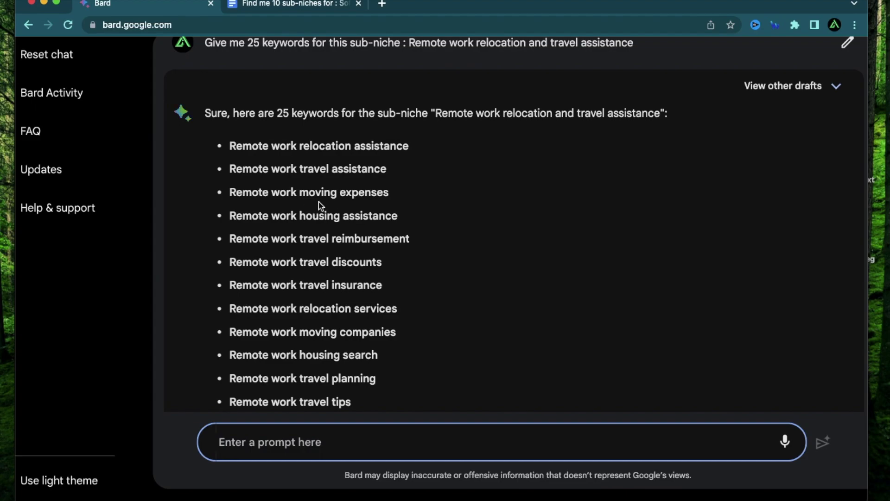
scroll(329, 230, down, 2)
scroll(330, 230, down, 1)
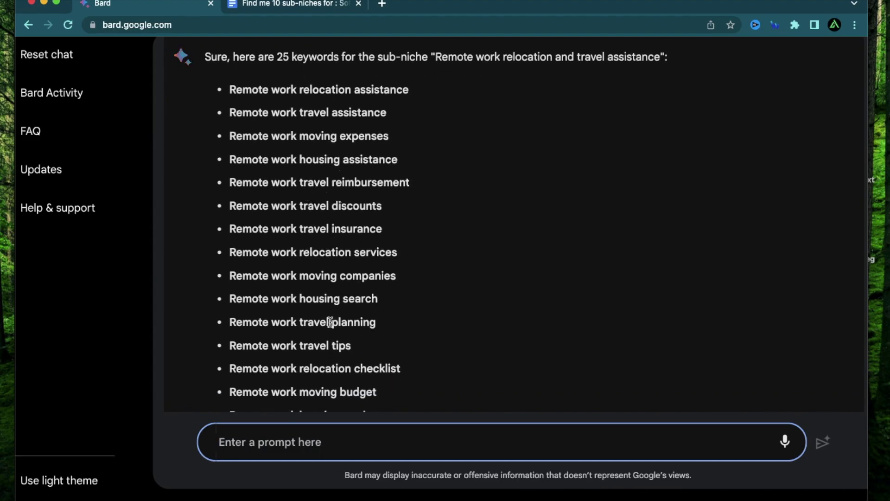
scroll(311, 321, down, 2)
scroll(366, 268, down, 4)
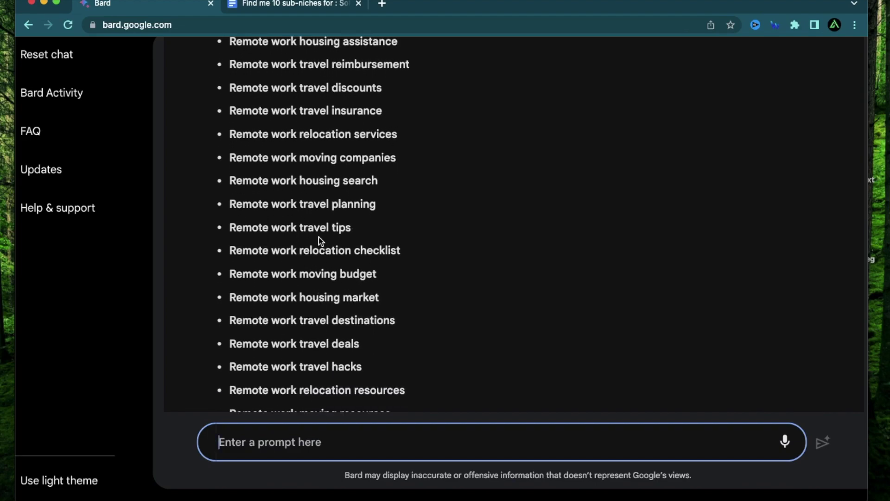
scroll(343, 283, down, 2)
scroll(365, 269, down, 4)
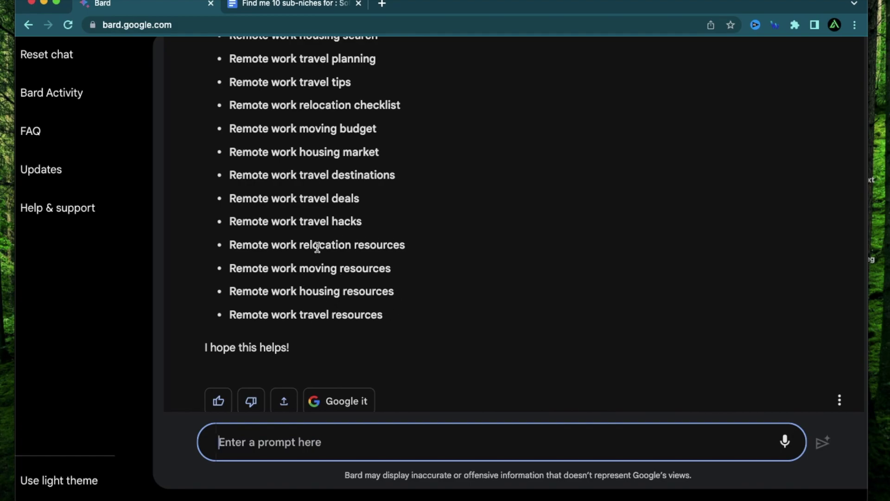
key(super+minus)
scroll(414, 201, up, 5)
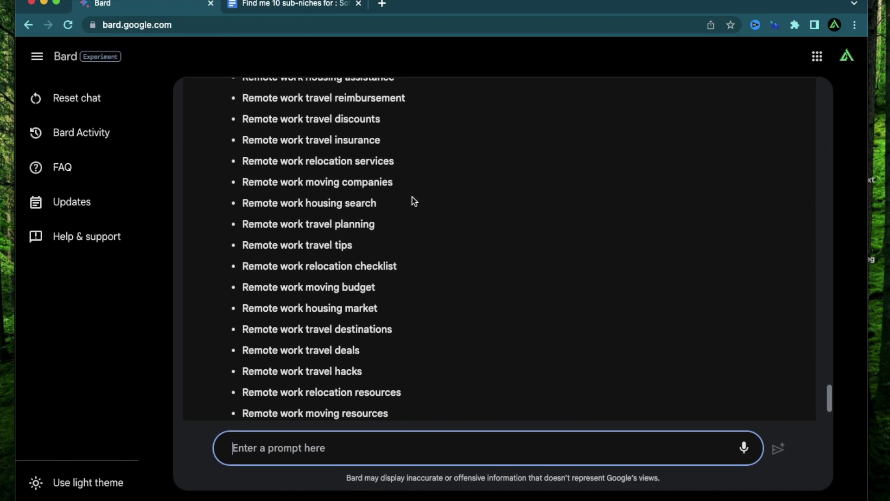
scroll(367, 188, up, 3)
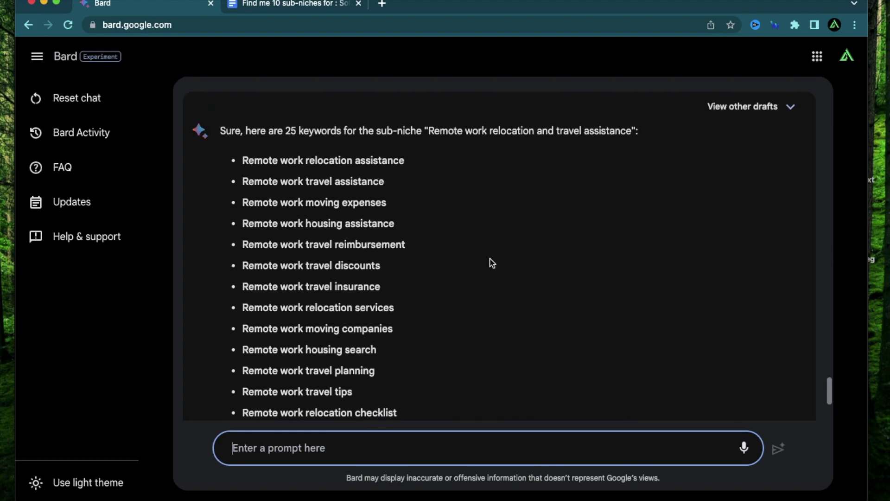
scroll(493, 263, up, 4)
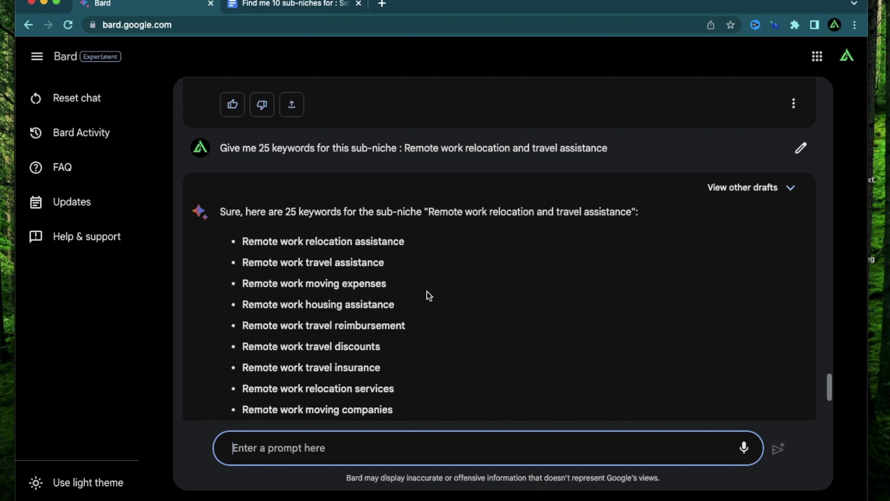
scroll(433, 282, up, 4)
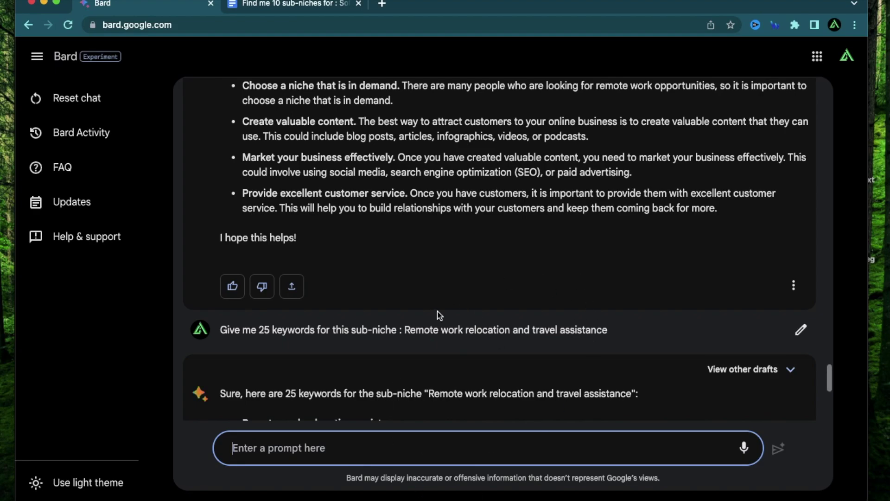
scroll(441, 316, up, 15)
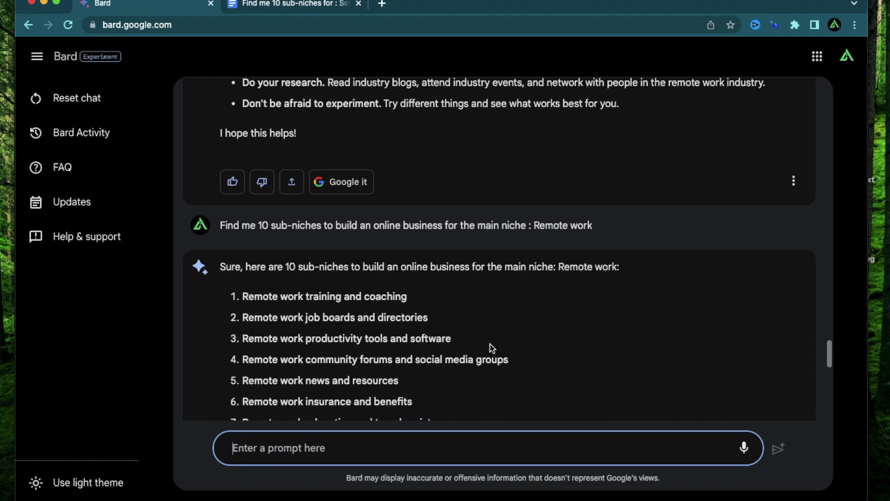
scroll(492, 348, down, 15)
click(403, 219)
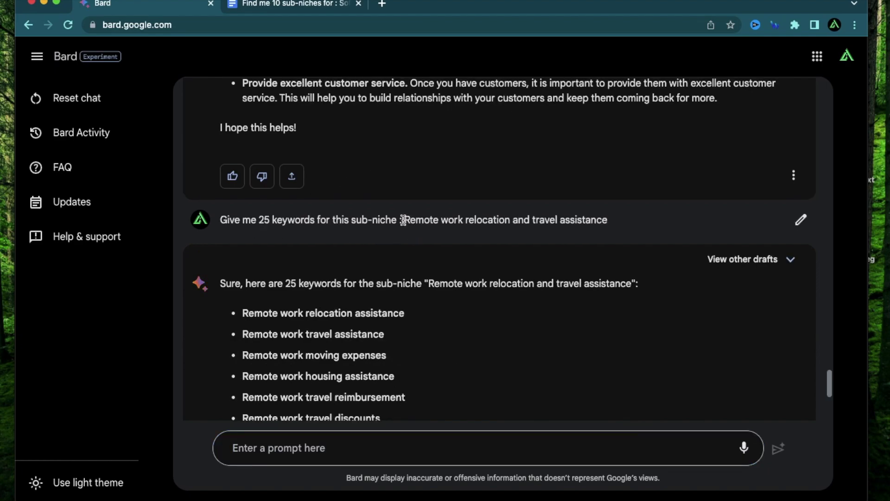
drag(404, 220, 608, 225)
key(super+c)
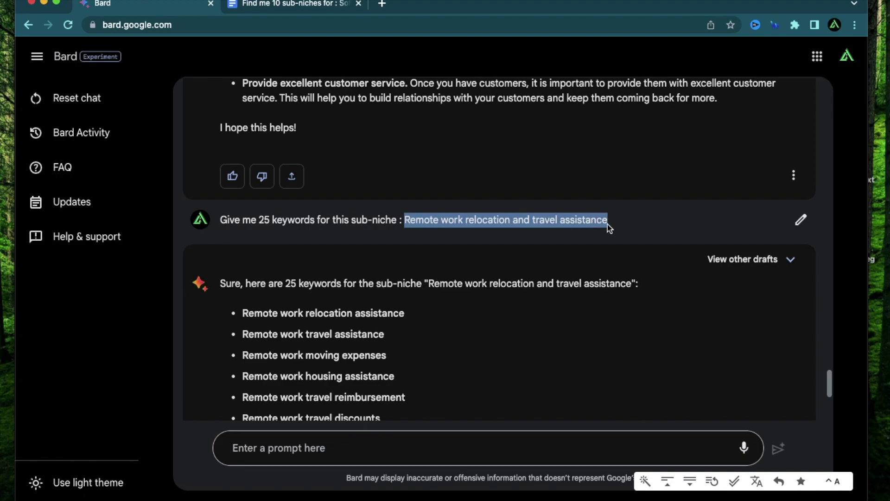
scroll(453, 334, down, 10)
click(361, 443)
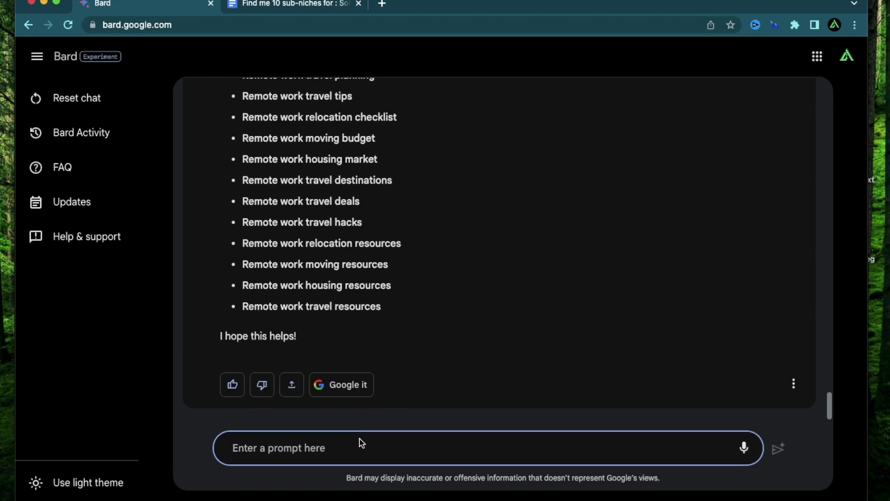
text(What are some wa)
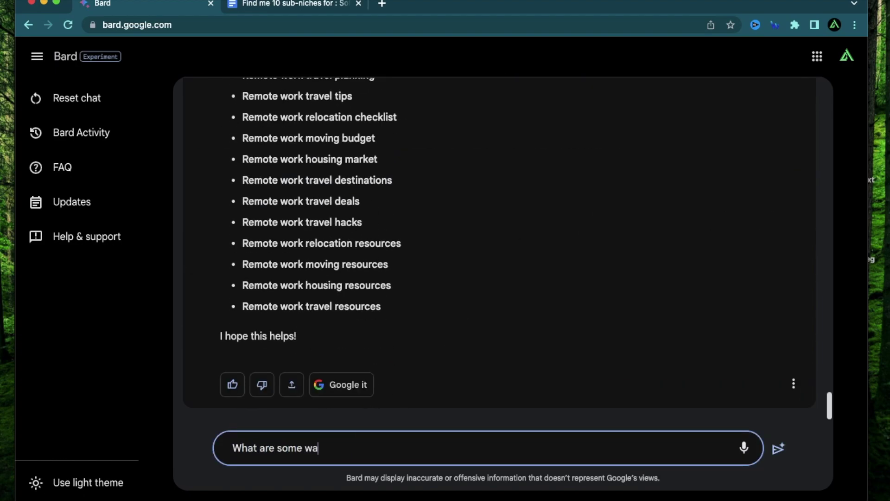
text(ys to monetize)
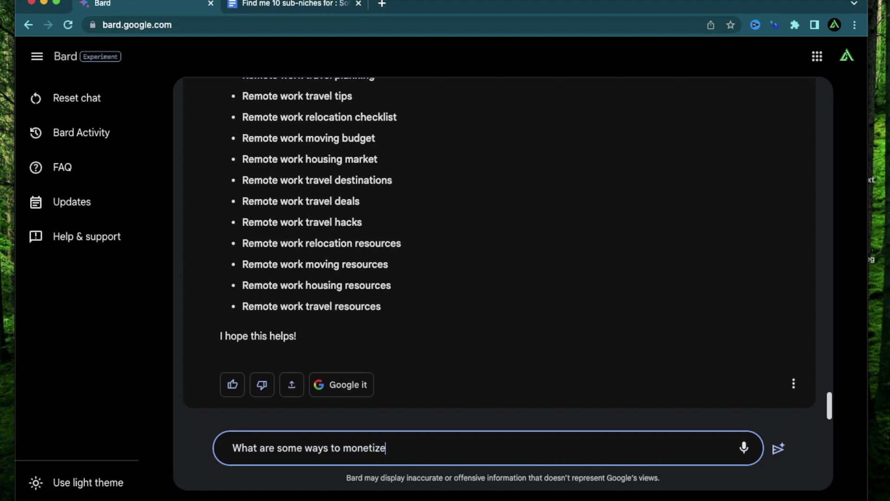
text( the sub-niche :)
key(super+v)
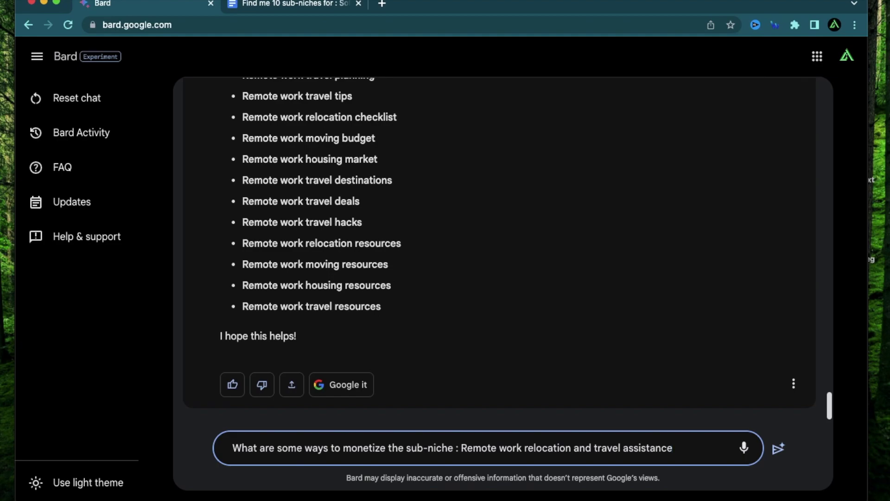
key(Return)
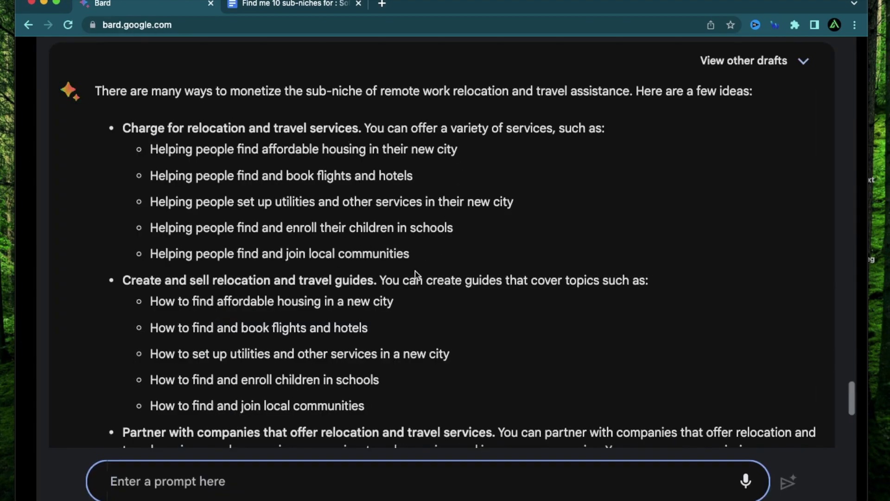
scroll(294, 254, up, 1)
drag(123, 163, 362, 163)
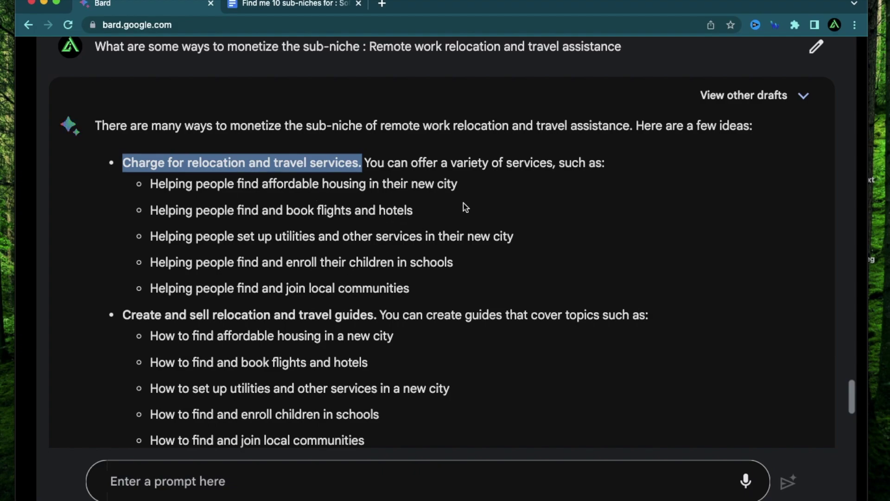
click(501, 187)
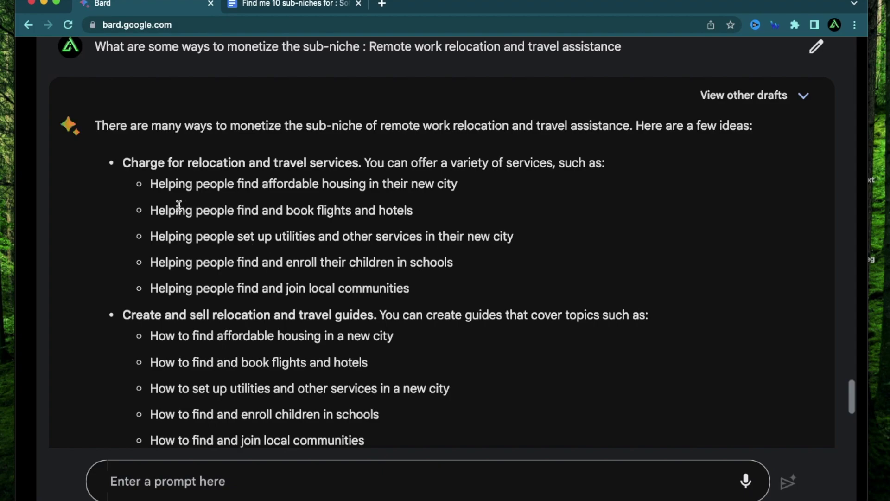
drag(151, 209, 422, 212)
click(331, 264)
drag(192, 288, 417, 292)
scroll(418, 297, down, 4)
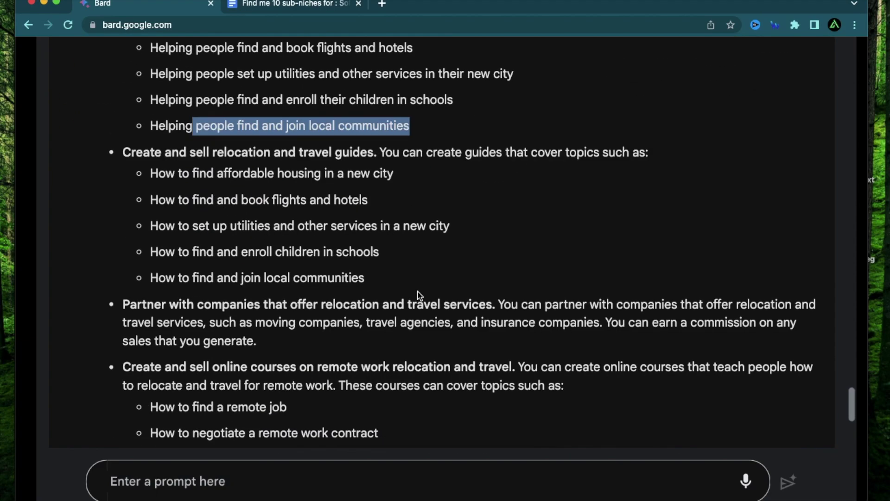
drag(186, 141, 390, 138)
scroll(249, 234, down, 2)
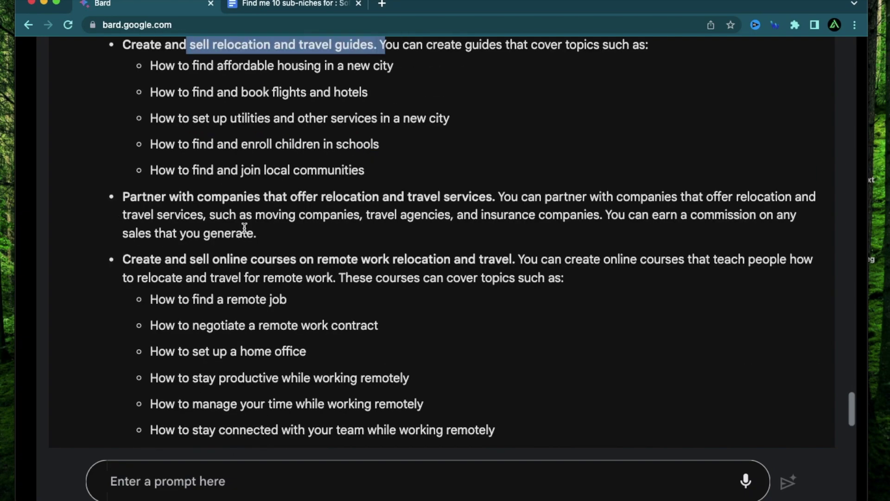
drag(194, 198, 480, 204)
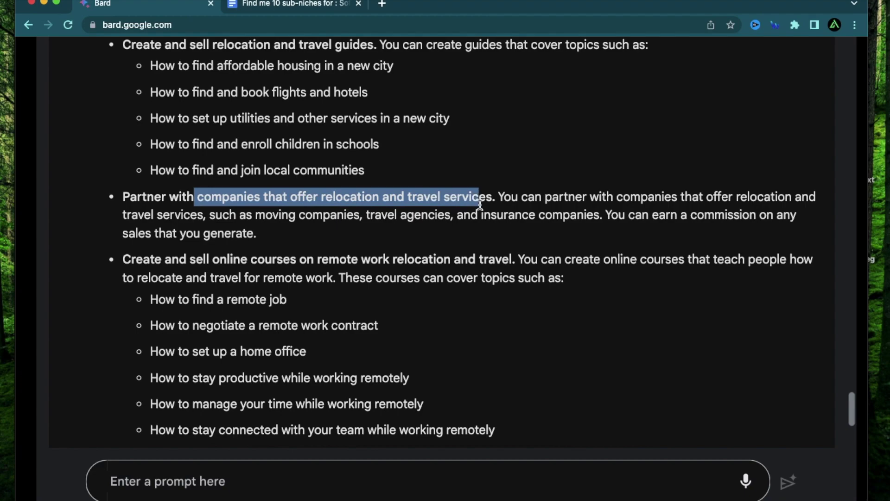
click(629, 202)
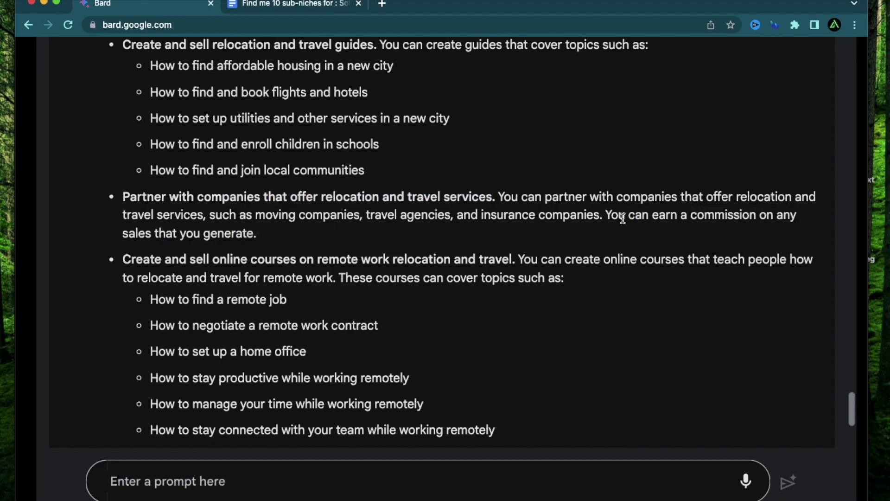
drag(635, 227, 637, 229)
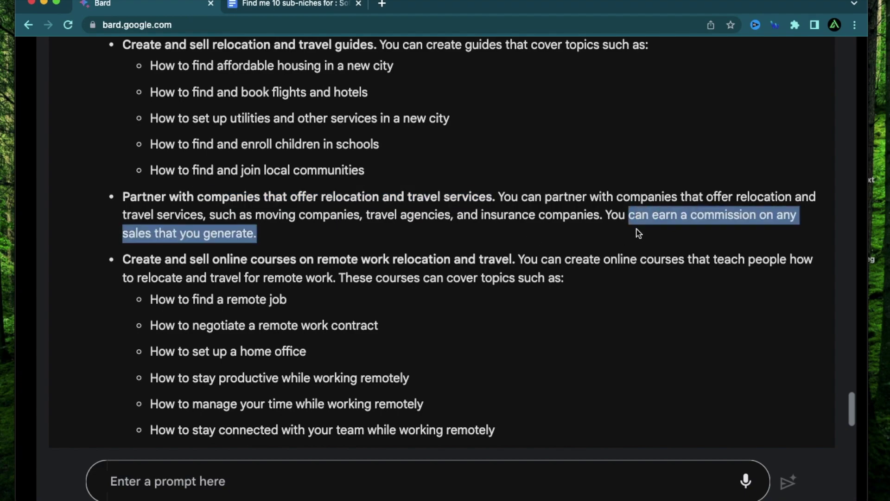
scroll(331, 276, down, 3)
drag(190, 129, 533, 131)
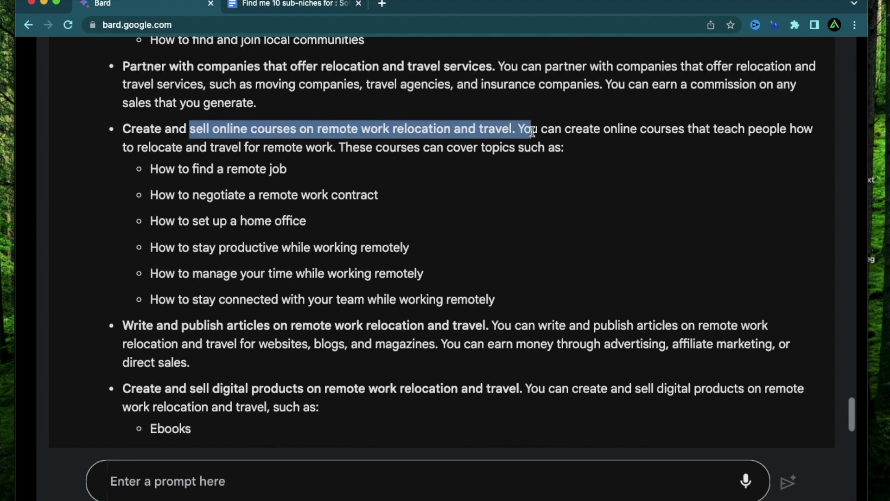
click(315, 195)
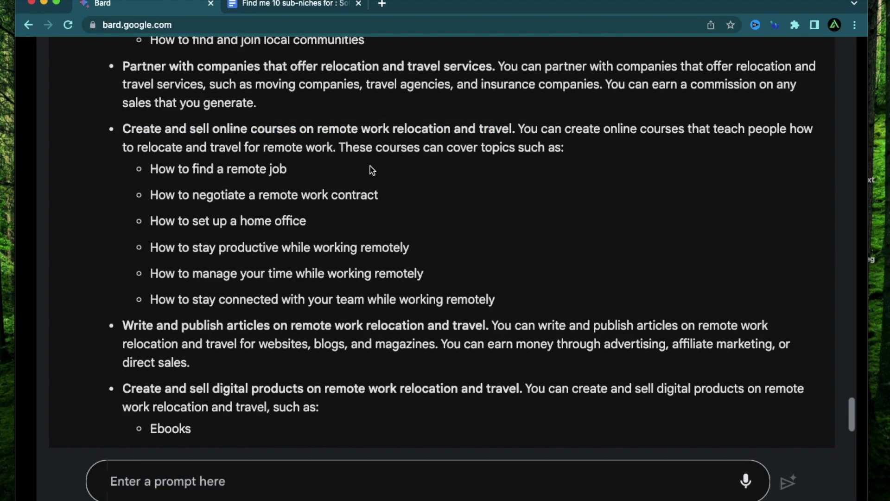
drag(176, 171, 294, 173)
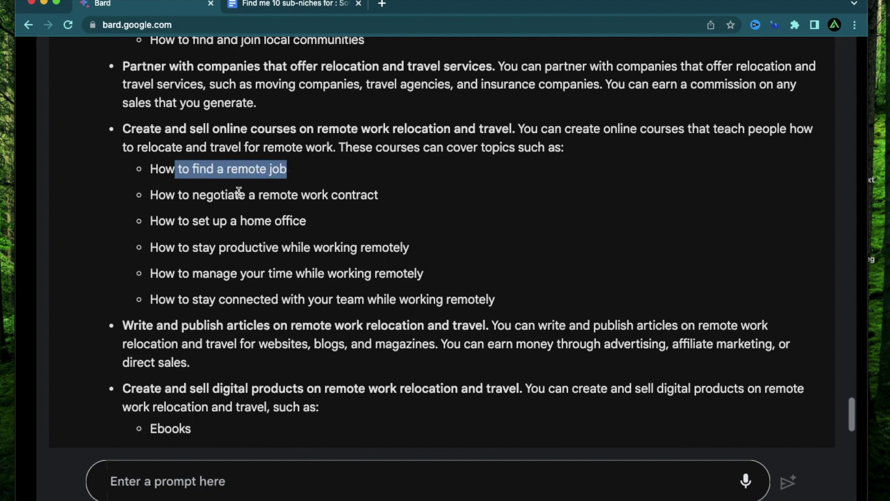
click(204, 201)
drag(192, 199, 381, 201)
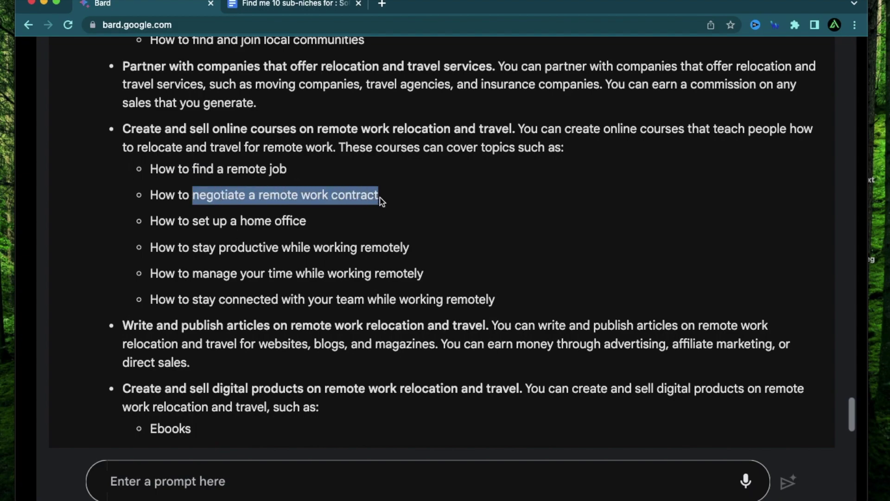
click(206, 216)
drag(198, 221, 307, 220)
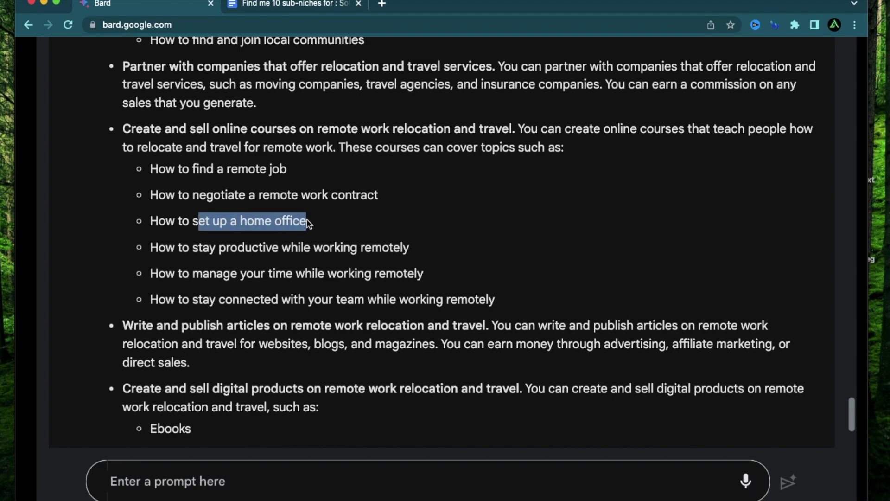
click(196, 250)
drag(197, 248, 369, 247)
scroll(313, 270, down, 3)
drag(370, 147, 270, 147)
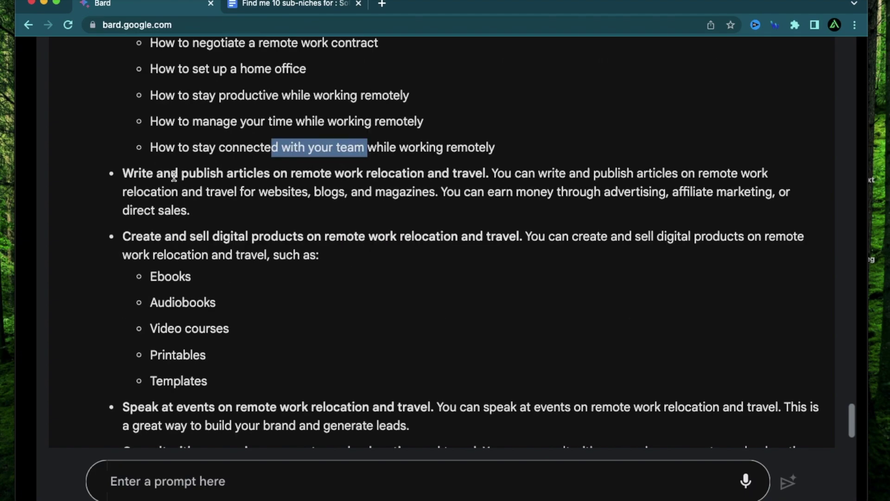
click(179, 177)
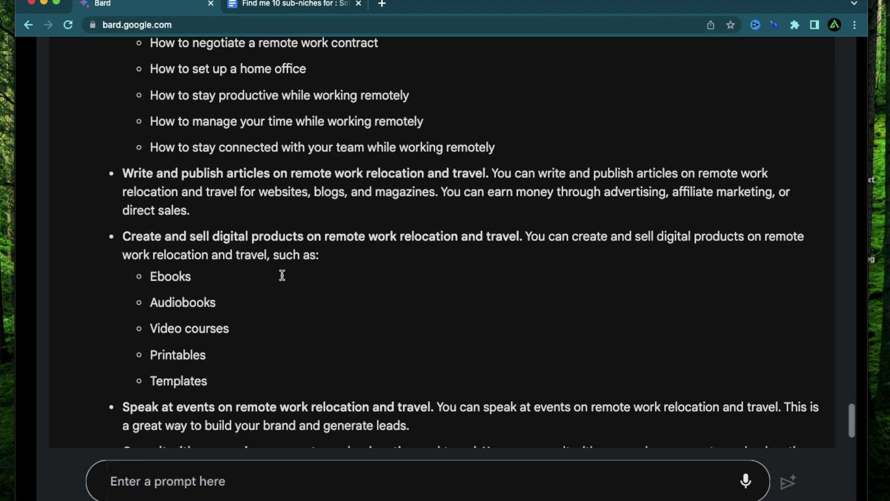
scroll(270, 308, down, 2)
drag(165, 168, 325, 166)
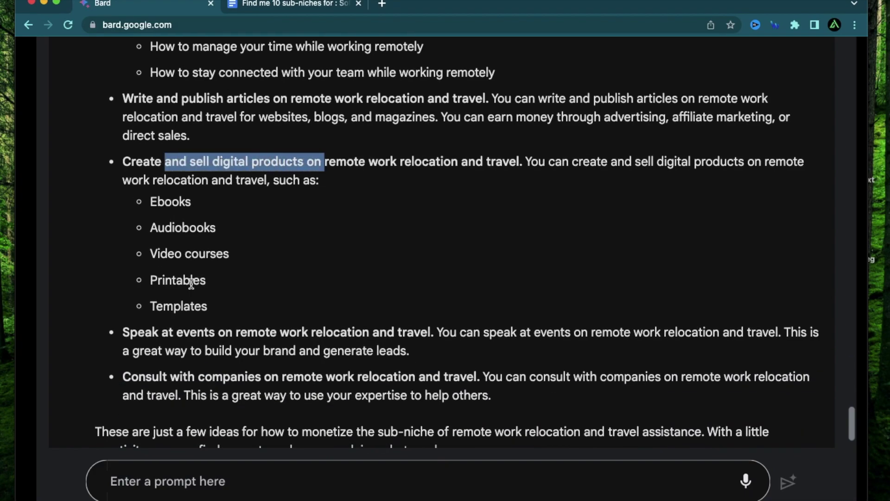
scroll(178, 329, down, 2)
scroll(211, 290, down, 1)
click(218, 265)
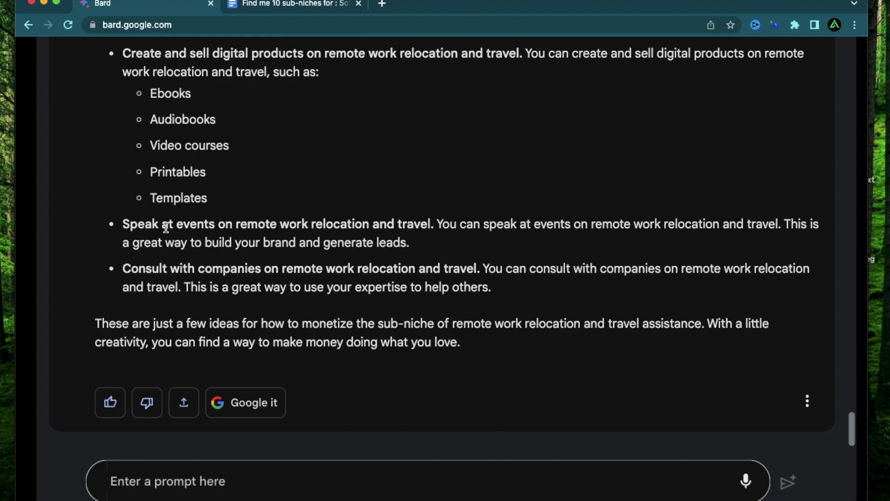
drag(168, 227, 414, 231)
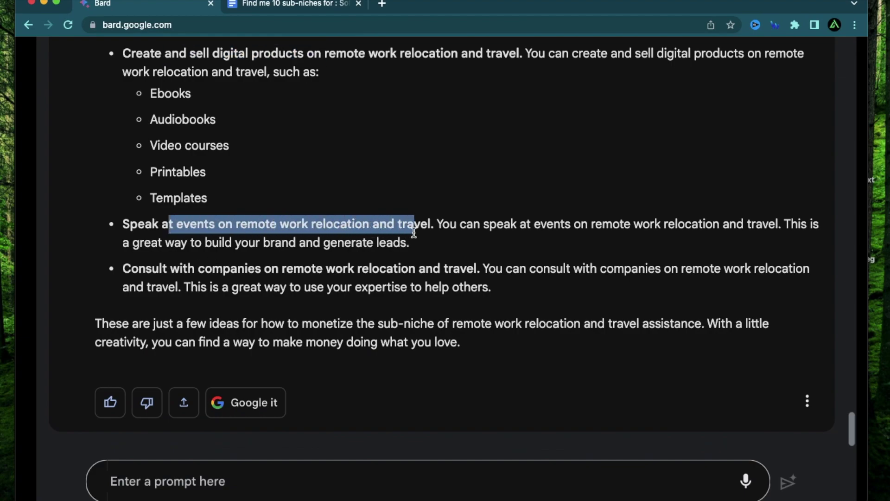
click(186, 265)
drag(186, 266, 480, 274)
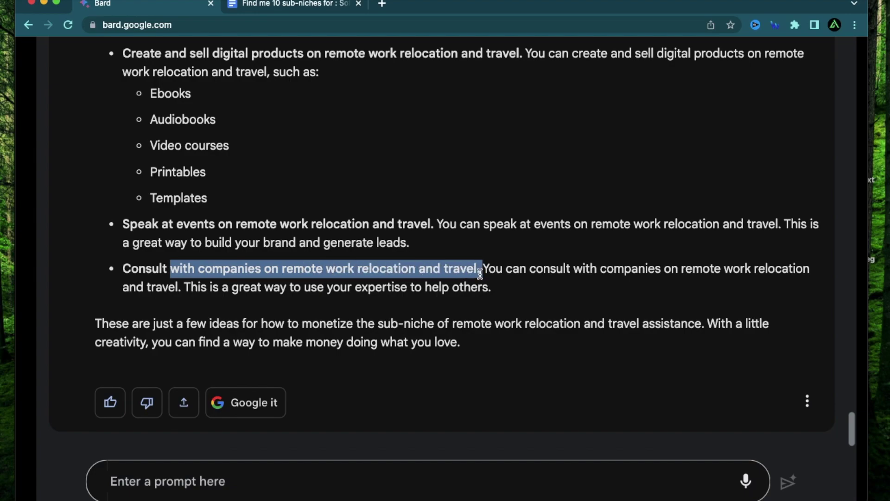
click(370, 258)
key(super+minus)
scroll(375, 194, up, 4)
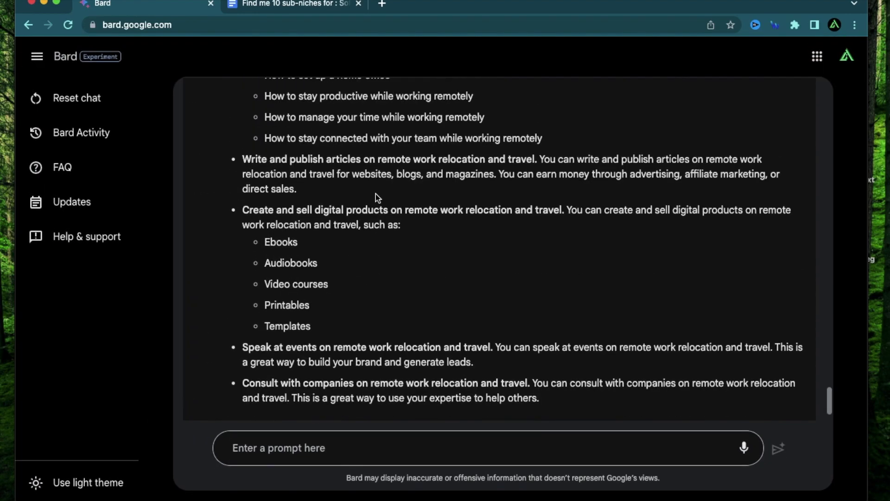
scroll(376, 194, up, 8)
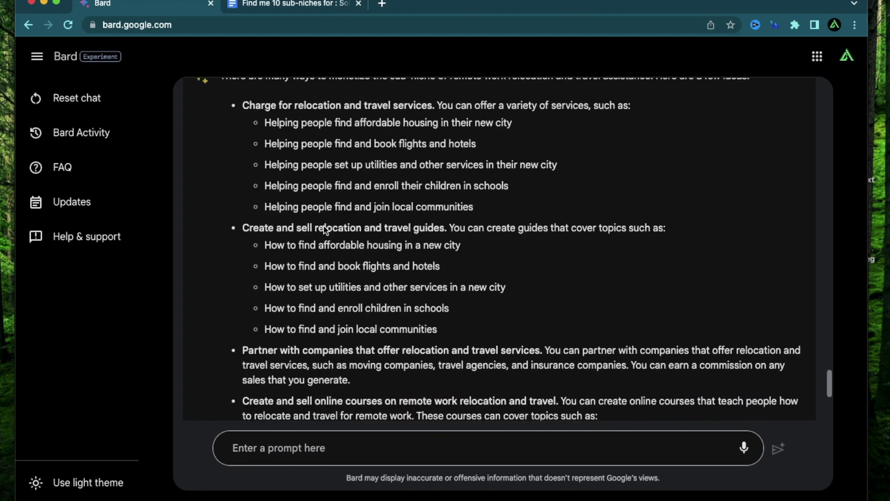
scroll(324, 179, up, 2)
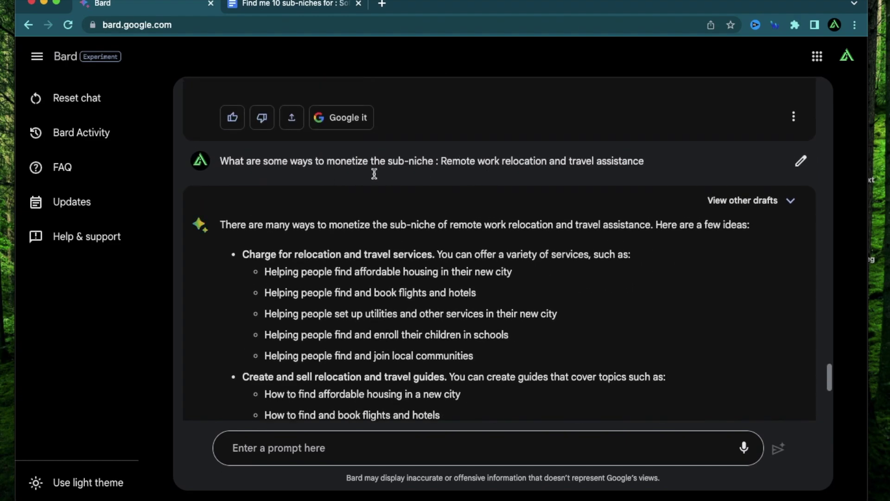
scroll(447, 199, down, 12)
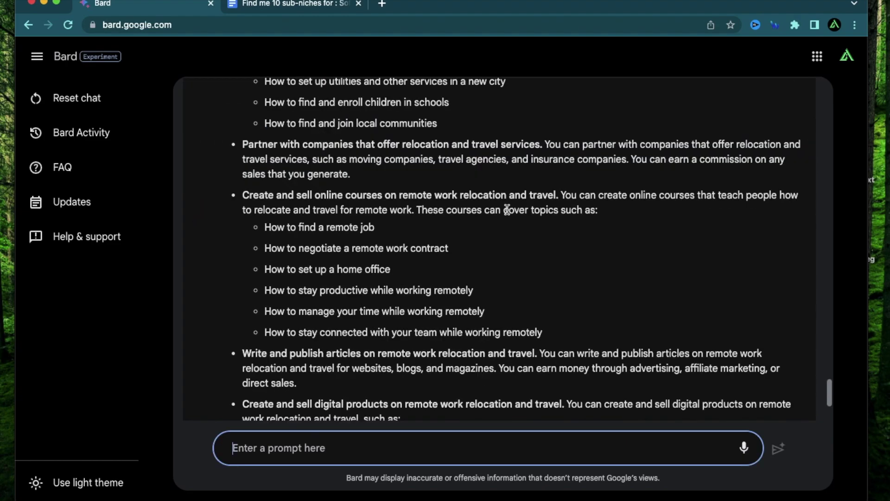
scroll(505, 211, up, 4)
scroll(414, 262, up, 4)
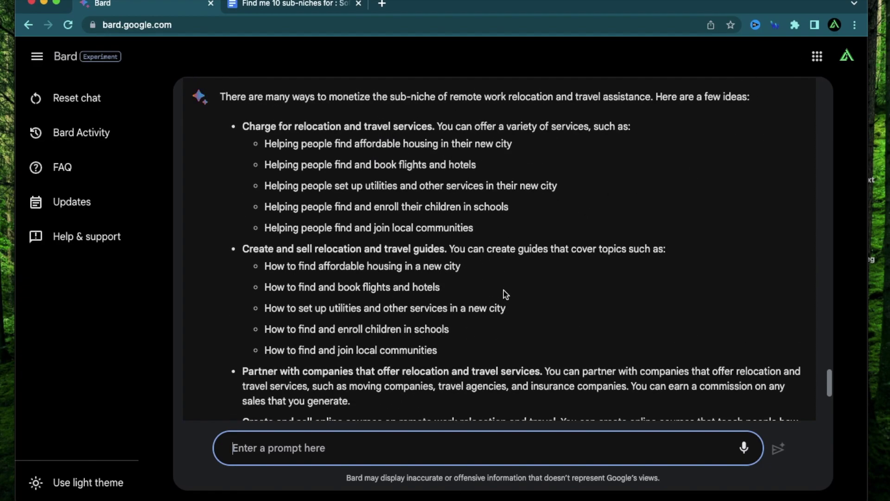
scroll(504, 291, down, 10)
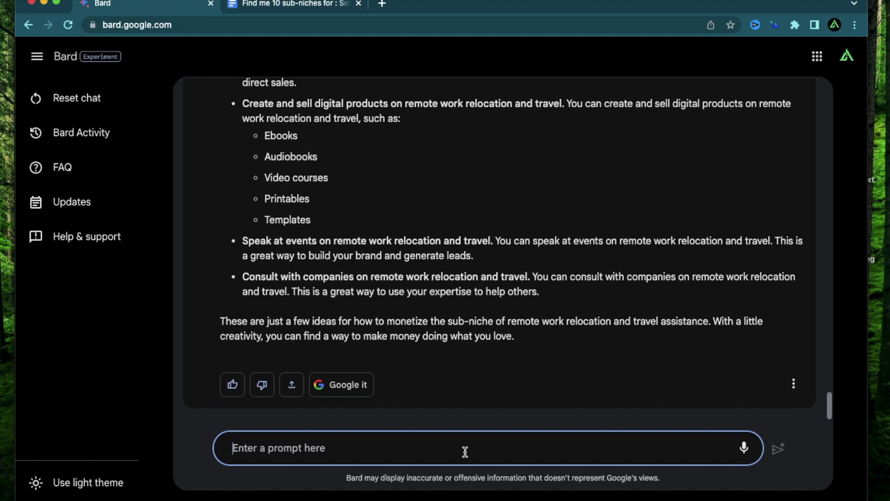
Ask 'Which of these are the most competitive :' followed by the pasted sub-niche list
text(Which of thes)
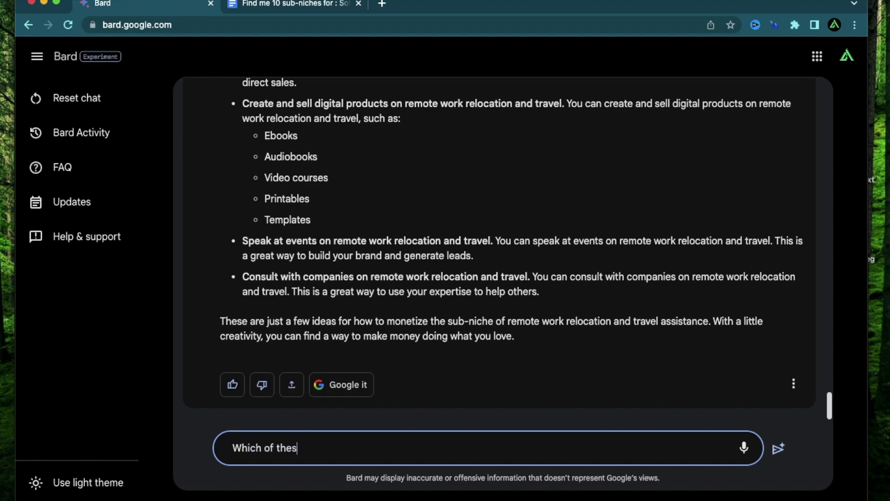
text(e are the most competitive :)
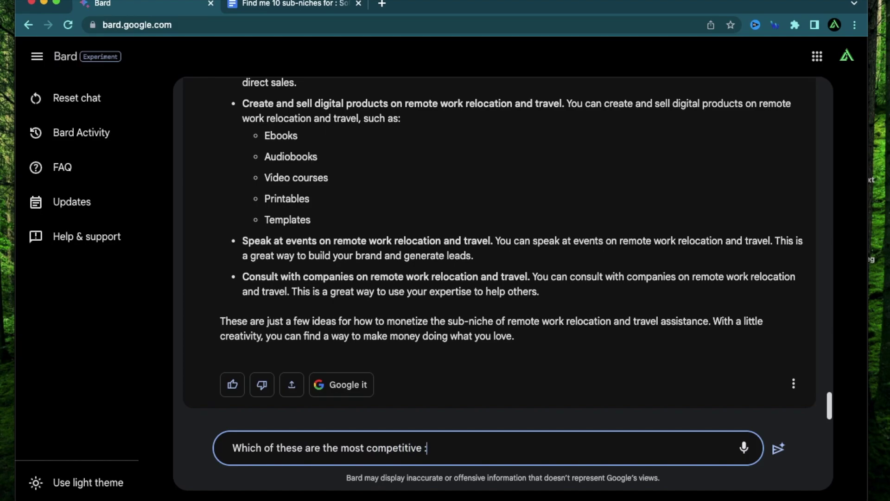
key(shift+Return)
key(super+v)
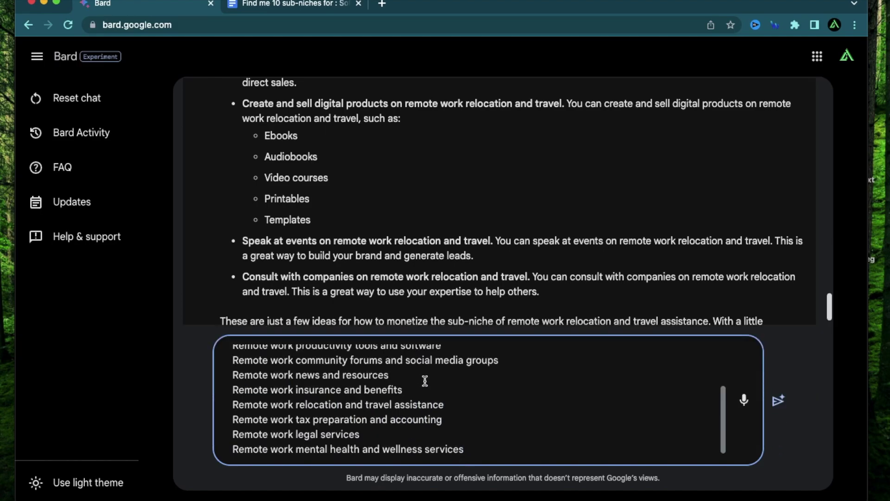
scroll(417, 389, up, 5)
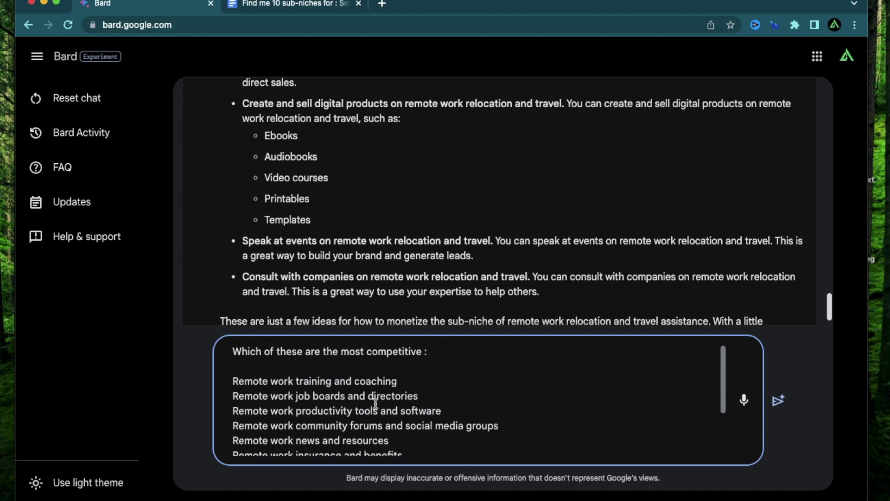
key(Return)
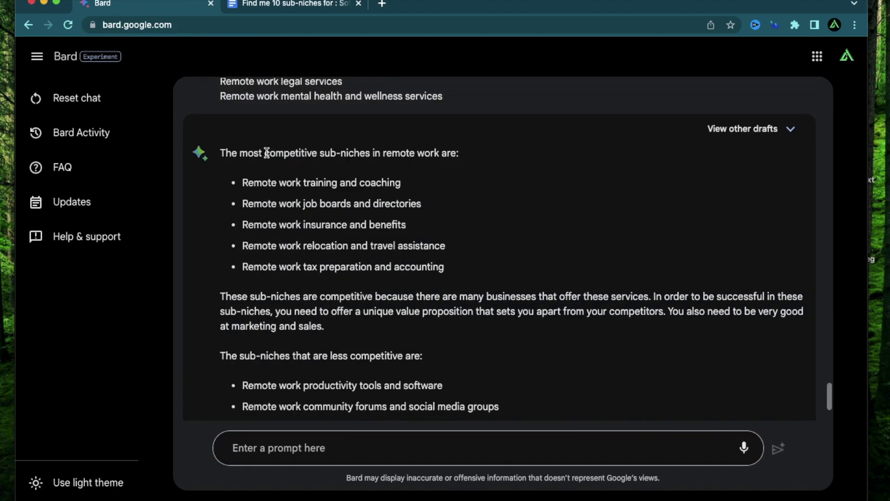
Review the more and less competitive groups, like training and coaching versus productivity tools
drag(264, 153, 371, 155)
drag(242, 182, 395, 184)
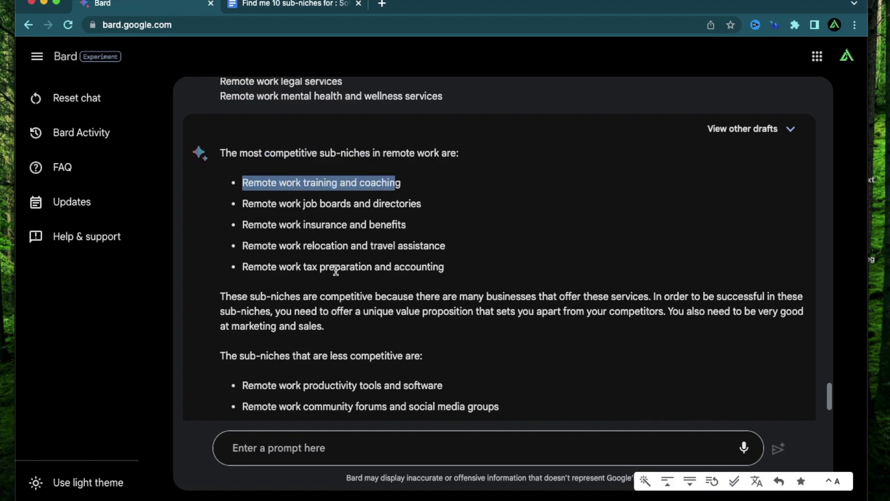
scroll(329, 293, down, 3)
click(264, 204)
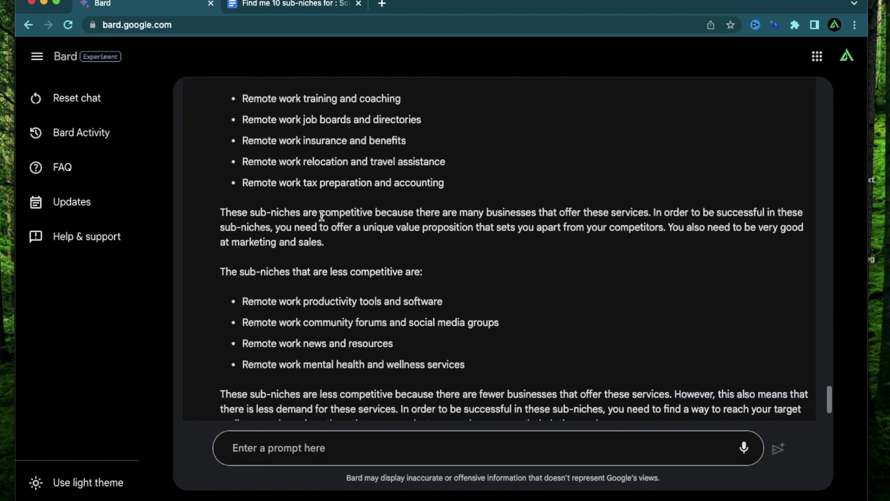
drag(322, 217, 649, 212)
scroll(626, 272, up, 3)
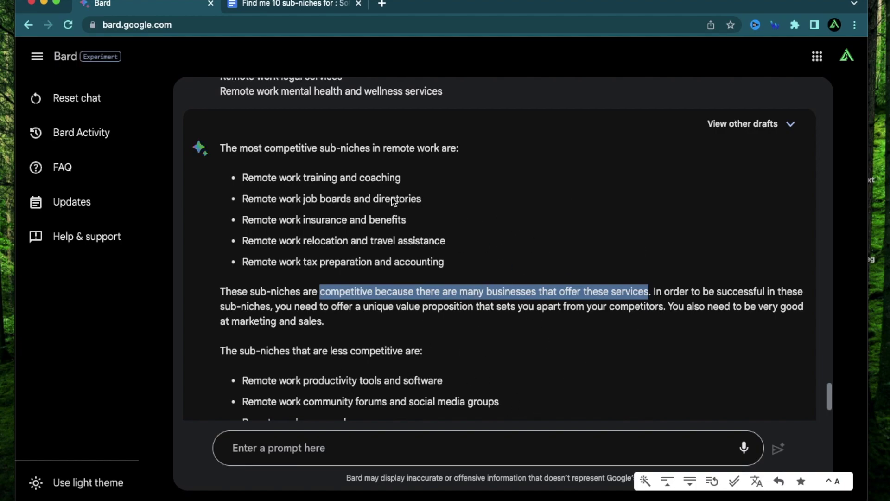
scroll(372, 208, up, 2)
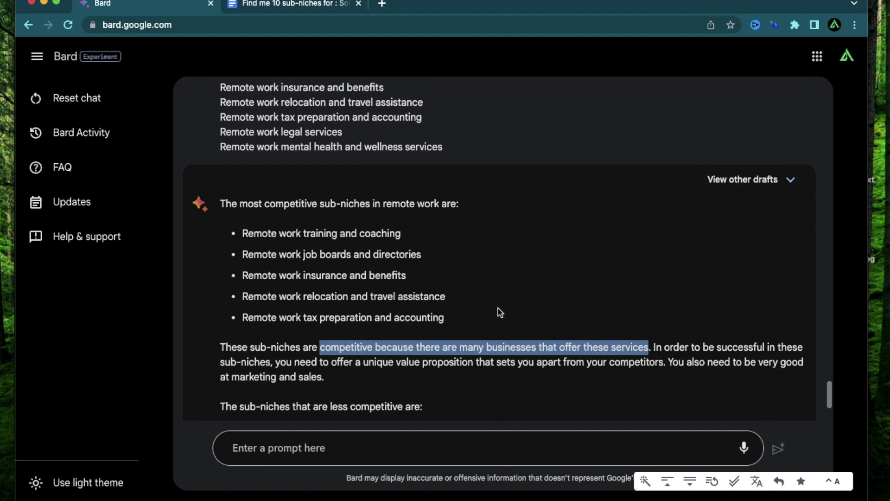
scroll(499, 308, down, 3)
scroll(301, 269, down, 3)
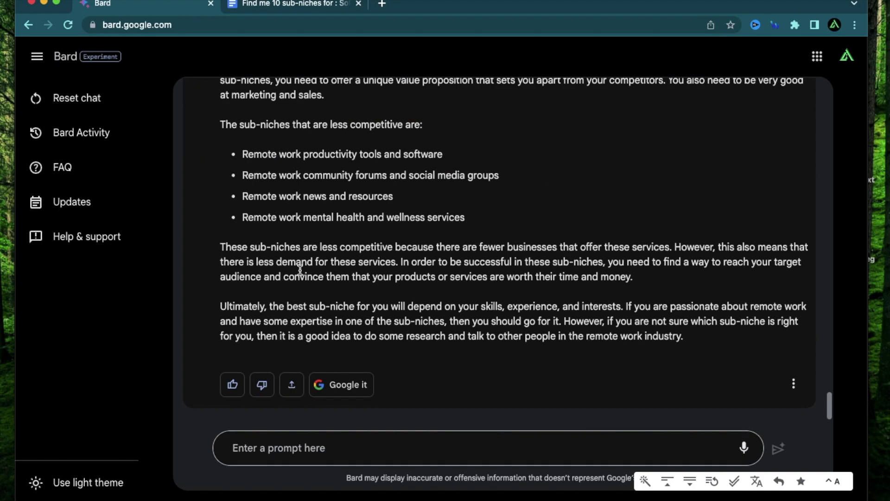
click(333, 452)
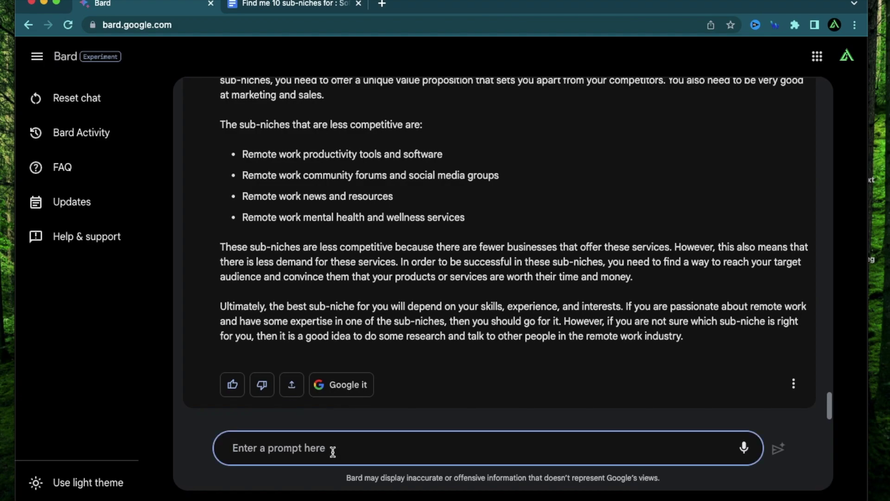
Ask 'Which has the most competition:' and read the five most competitive sub-niches with reasons
text(Which h)
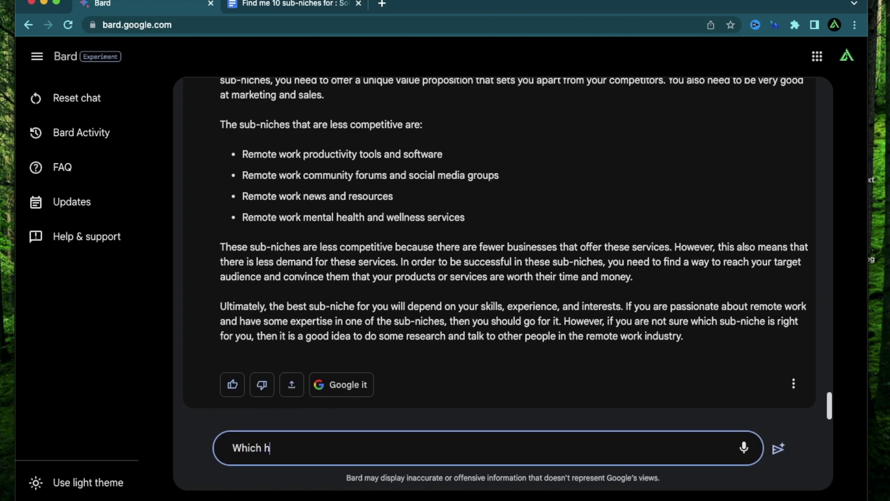
text(as the most compe)
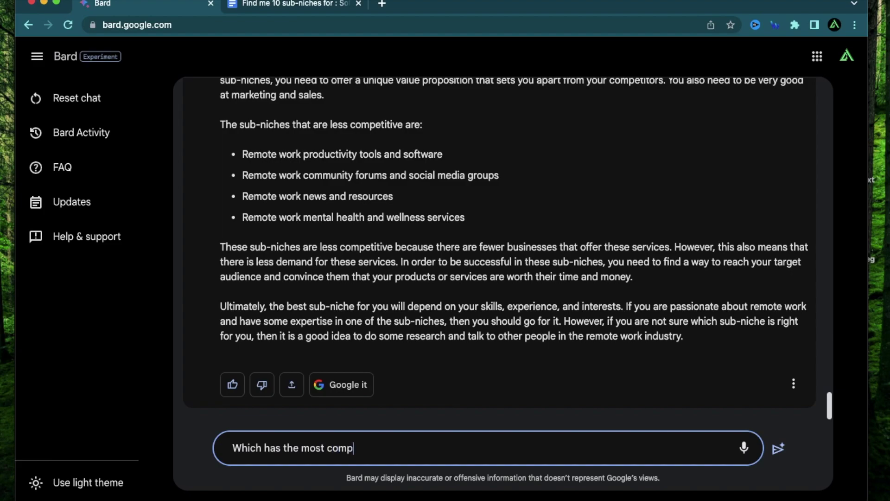
text(tit)
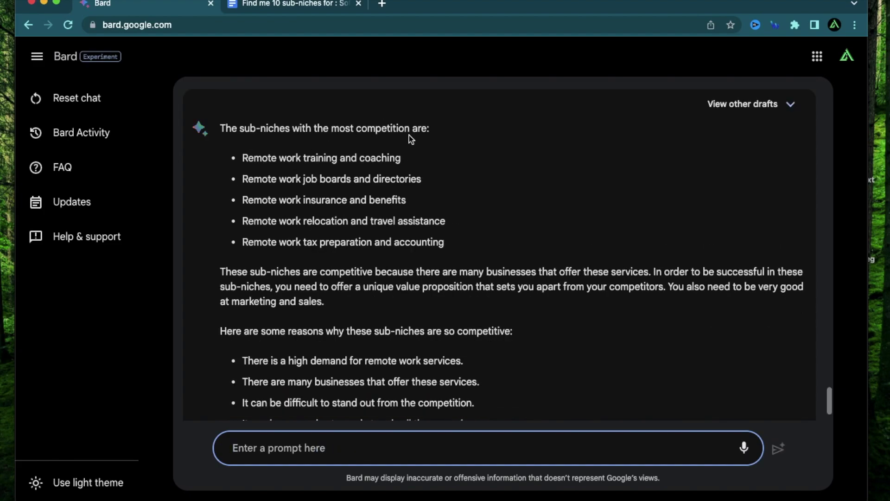
scroll(288, 160, down, 2)
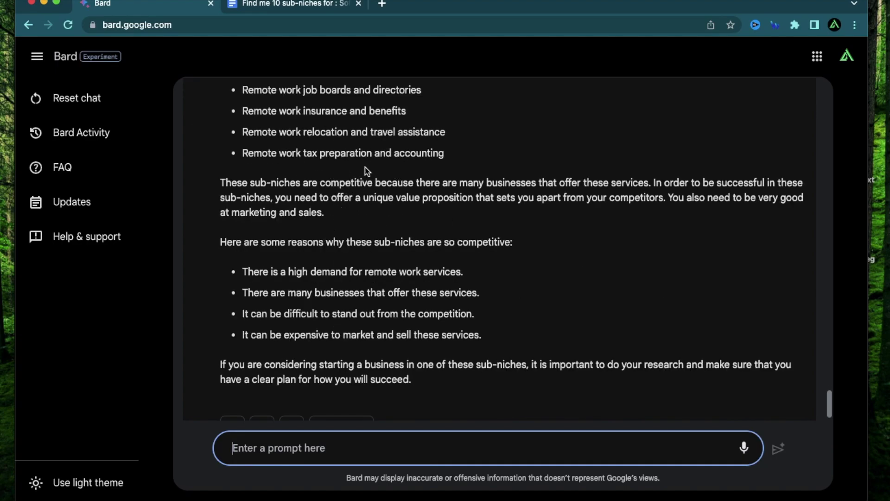
scroll(424, 129, up, 1)
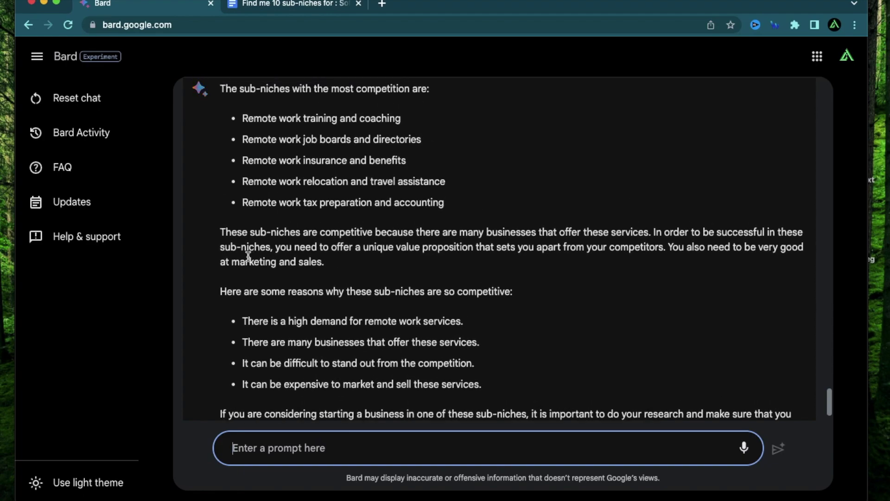
scroll(453, 153, up, 5)
scroll(437, 255, up, 8)
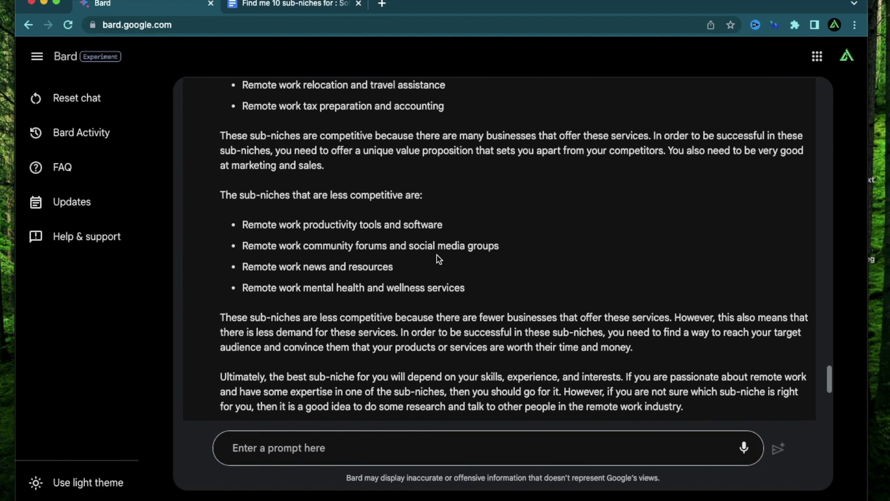
scroll(437, 255, down, 4)
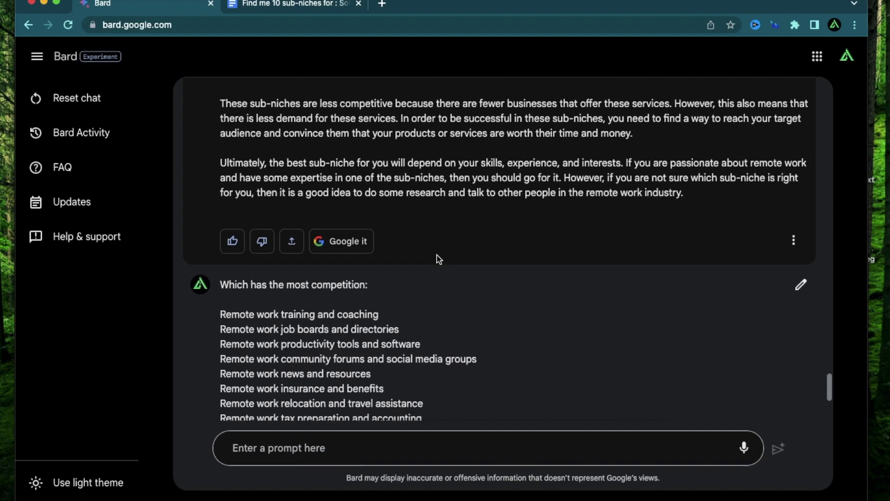
scroll(437, 256, up, 10)
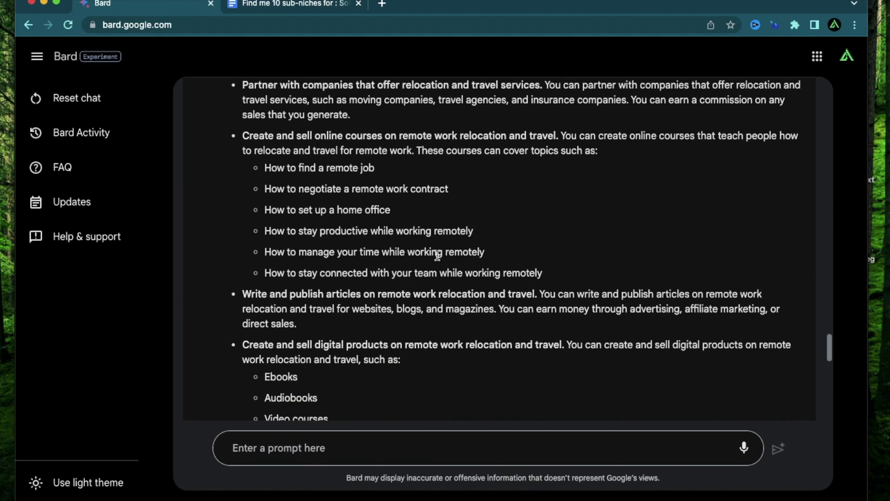
scroll(437, 255, down, 12)
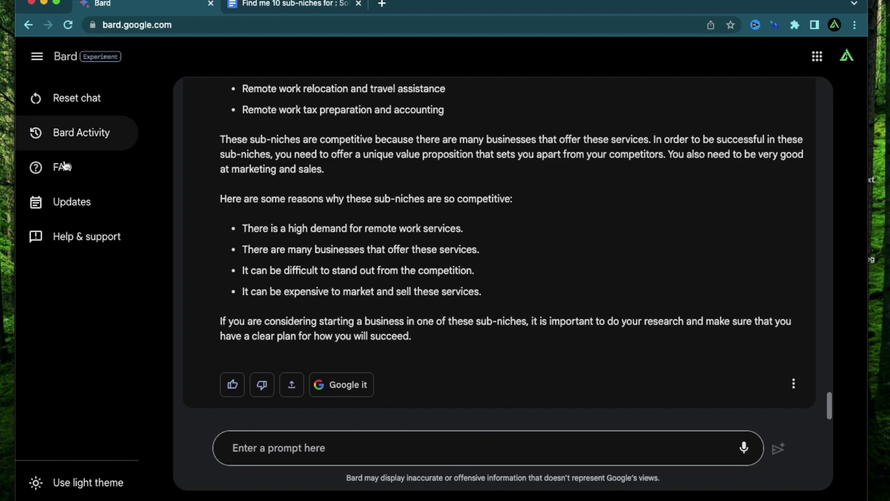
scroll(405, 182, up, 1)
scroll(408, 209, down, 1)
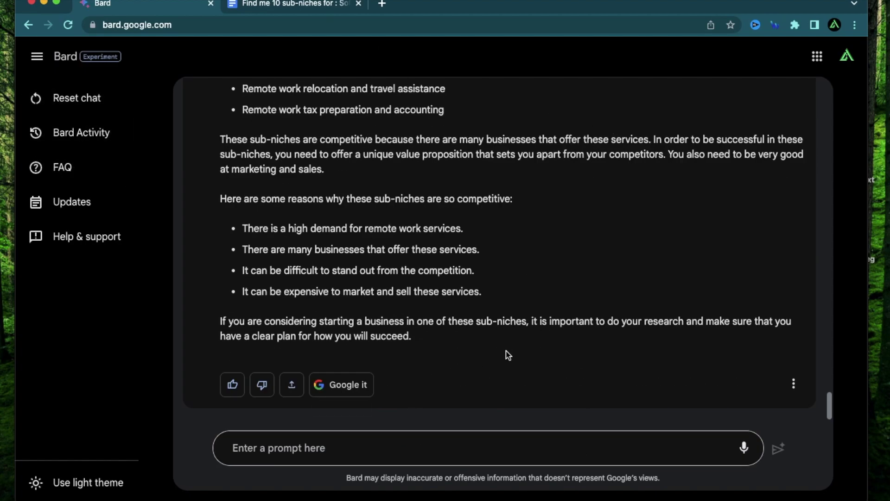